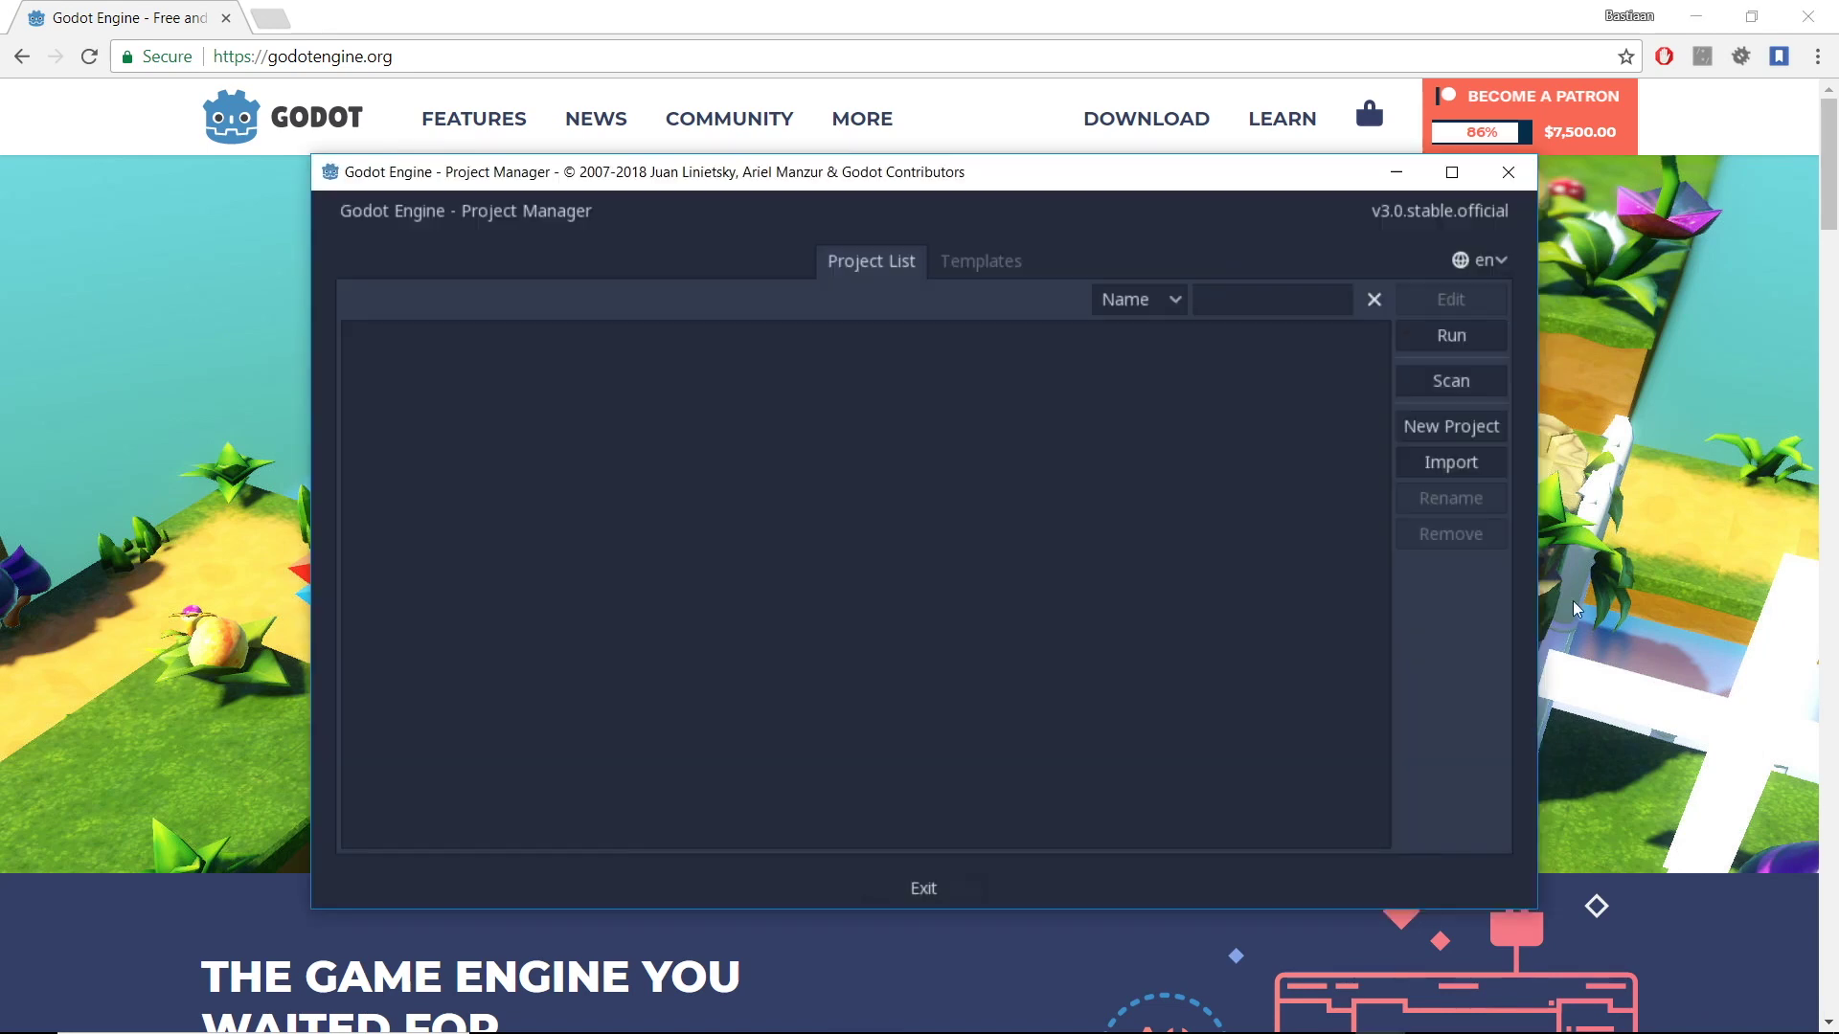
# Create a new project named VR Demo in its own folder and open it for editing.
pyautogui.click(1433, 427)
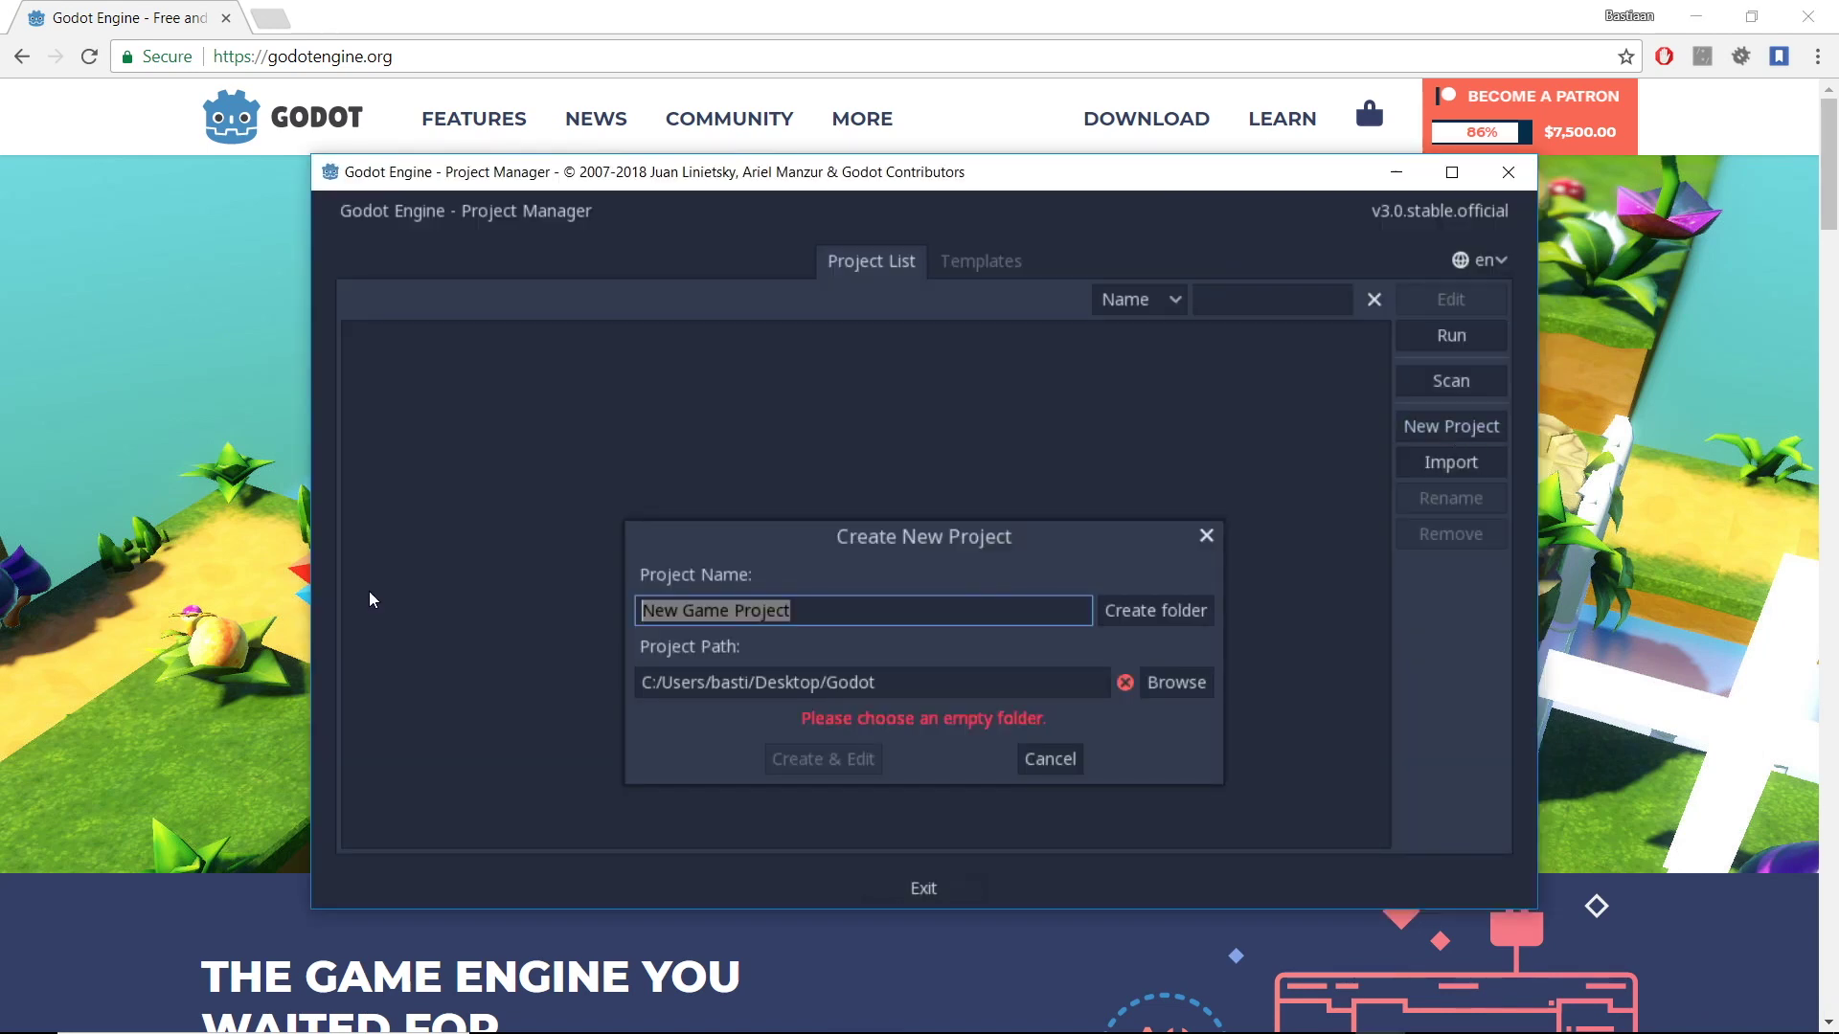
pyautogui.write('VR Demo')
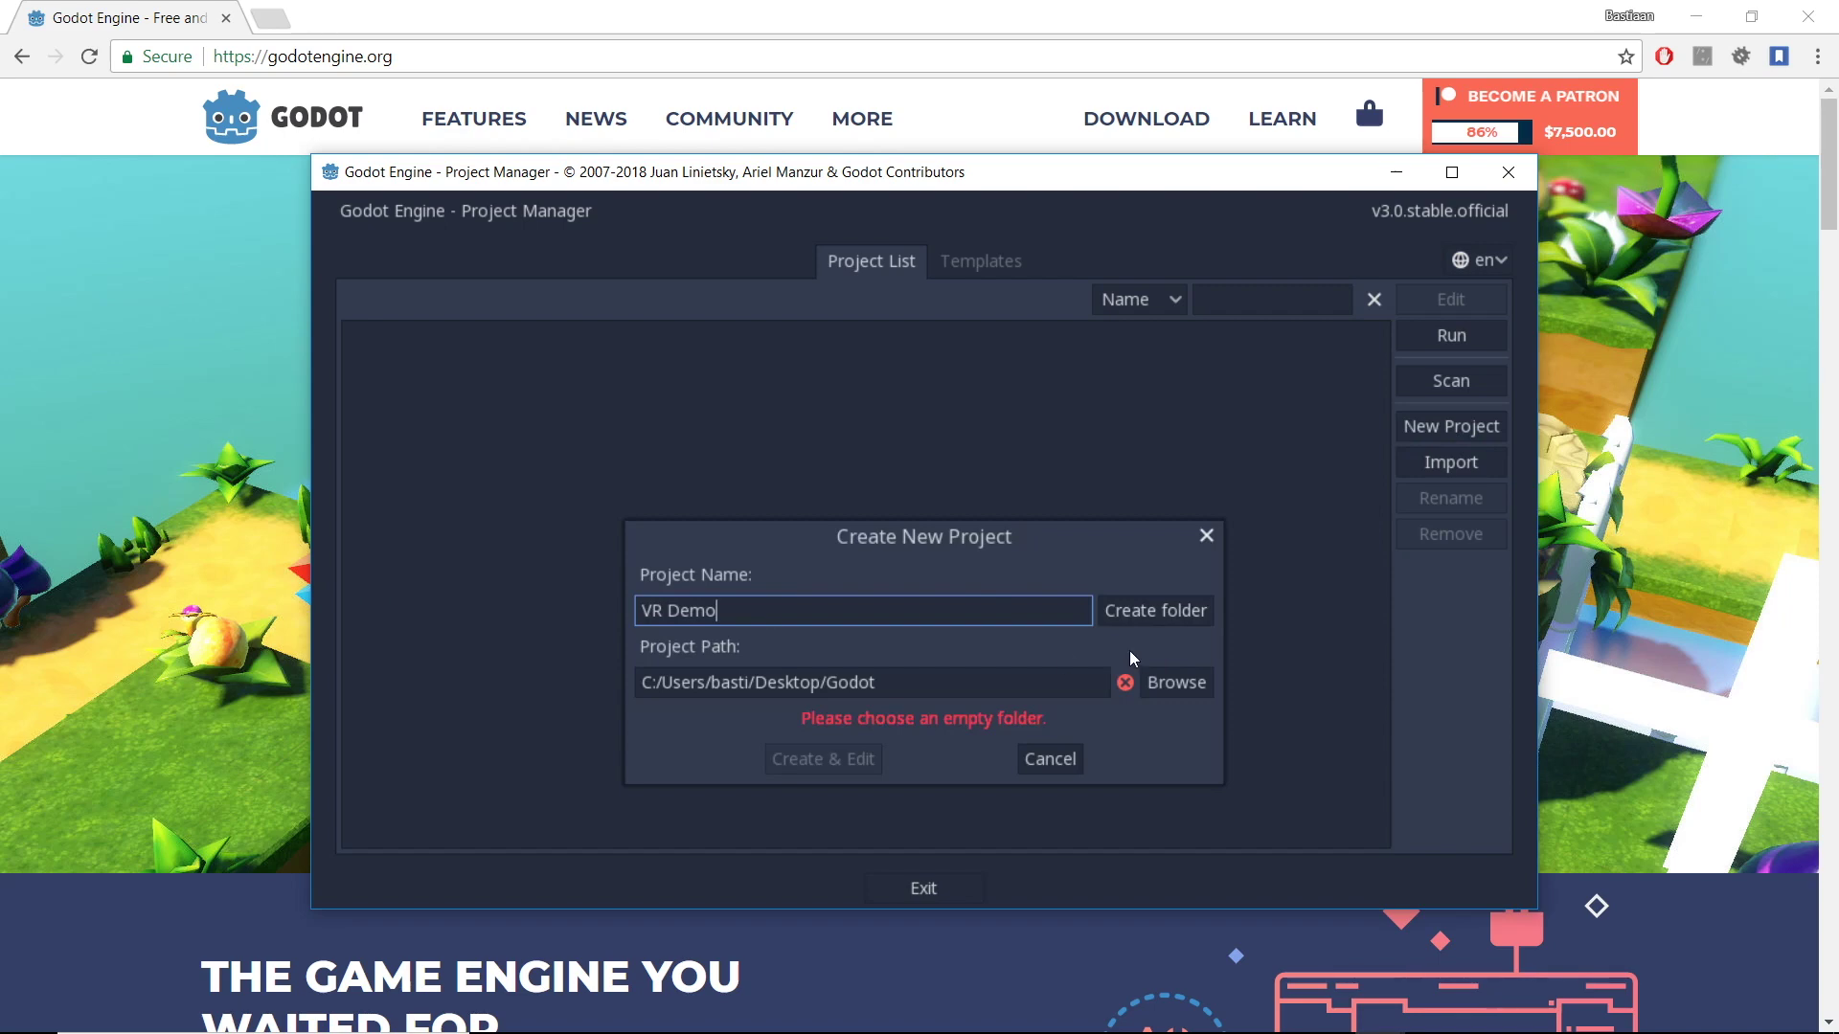
pyautogui.click(1163, 613)
pyautogui.click(862, 757)
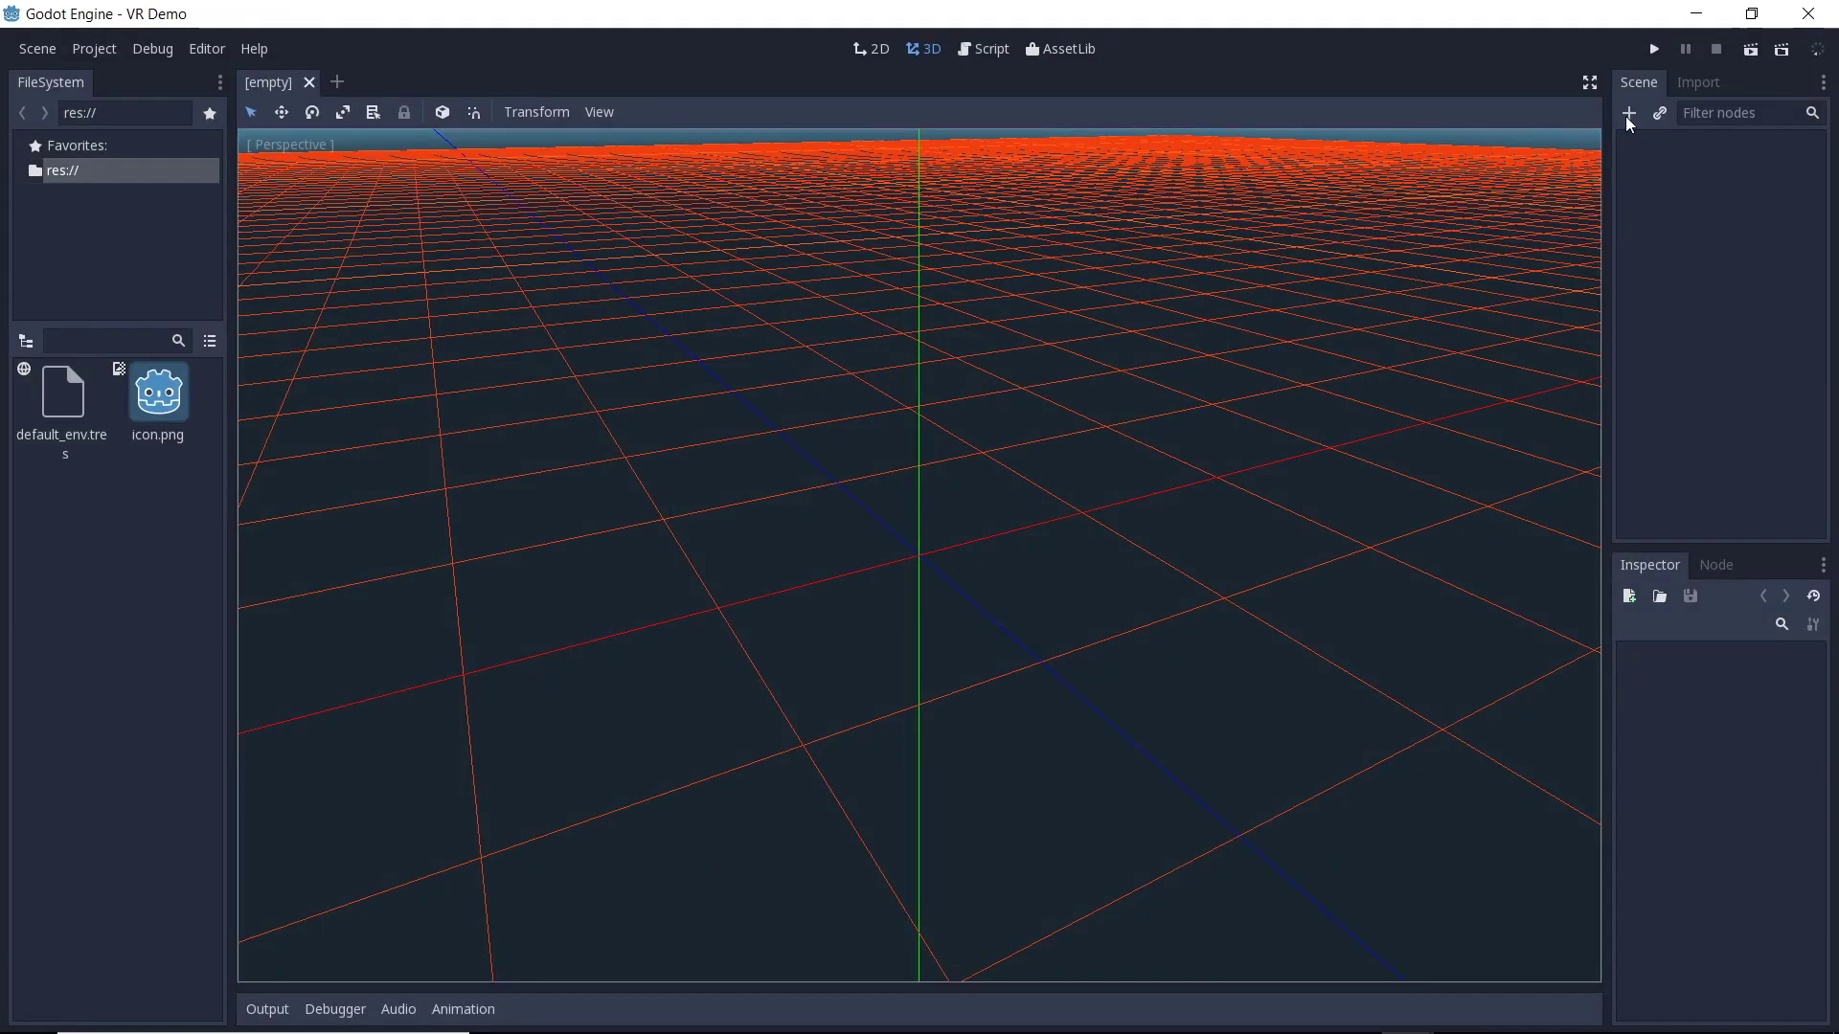
# Add a Spatial root named Main, save the scene as Main.tscn, and open the Asset Library.
pyautogui.click(1628, 113)
pyautogui.click(393, 152)
pyautogui.doubleClick(394, 152)
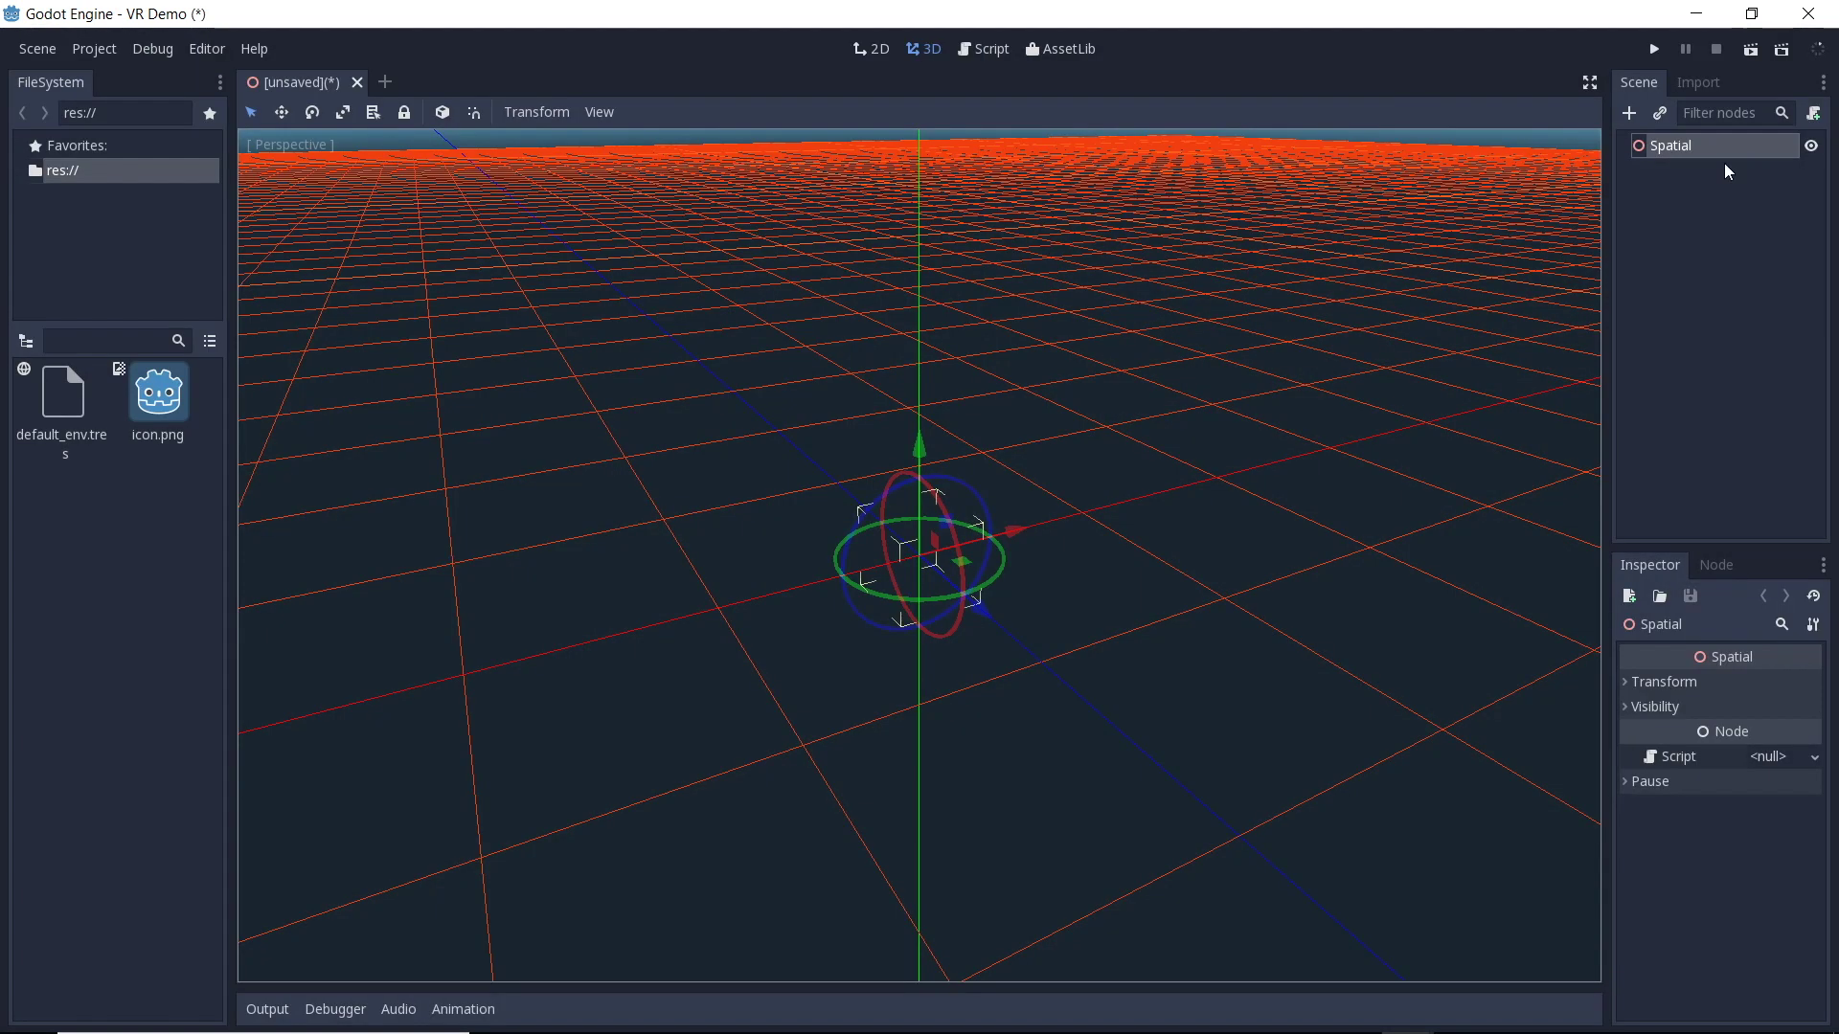
pyautogui.doubleClick(1691, 145)
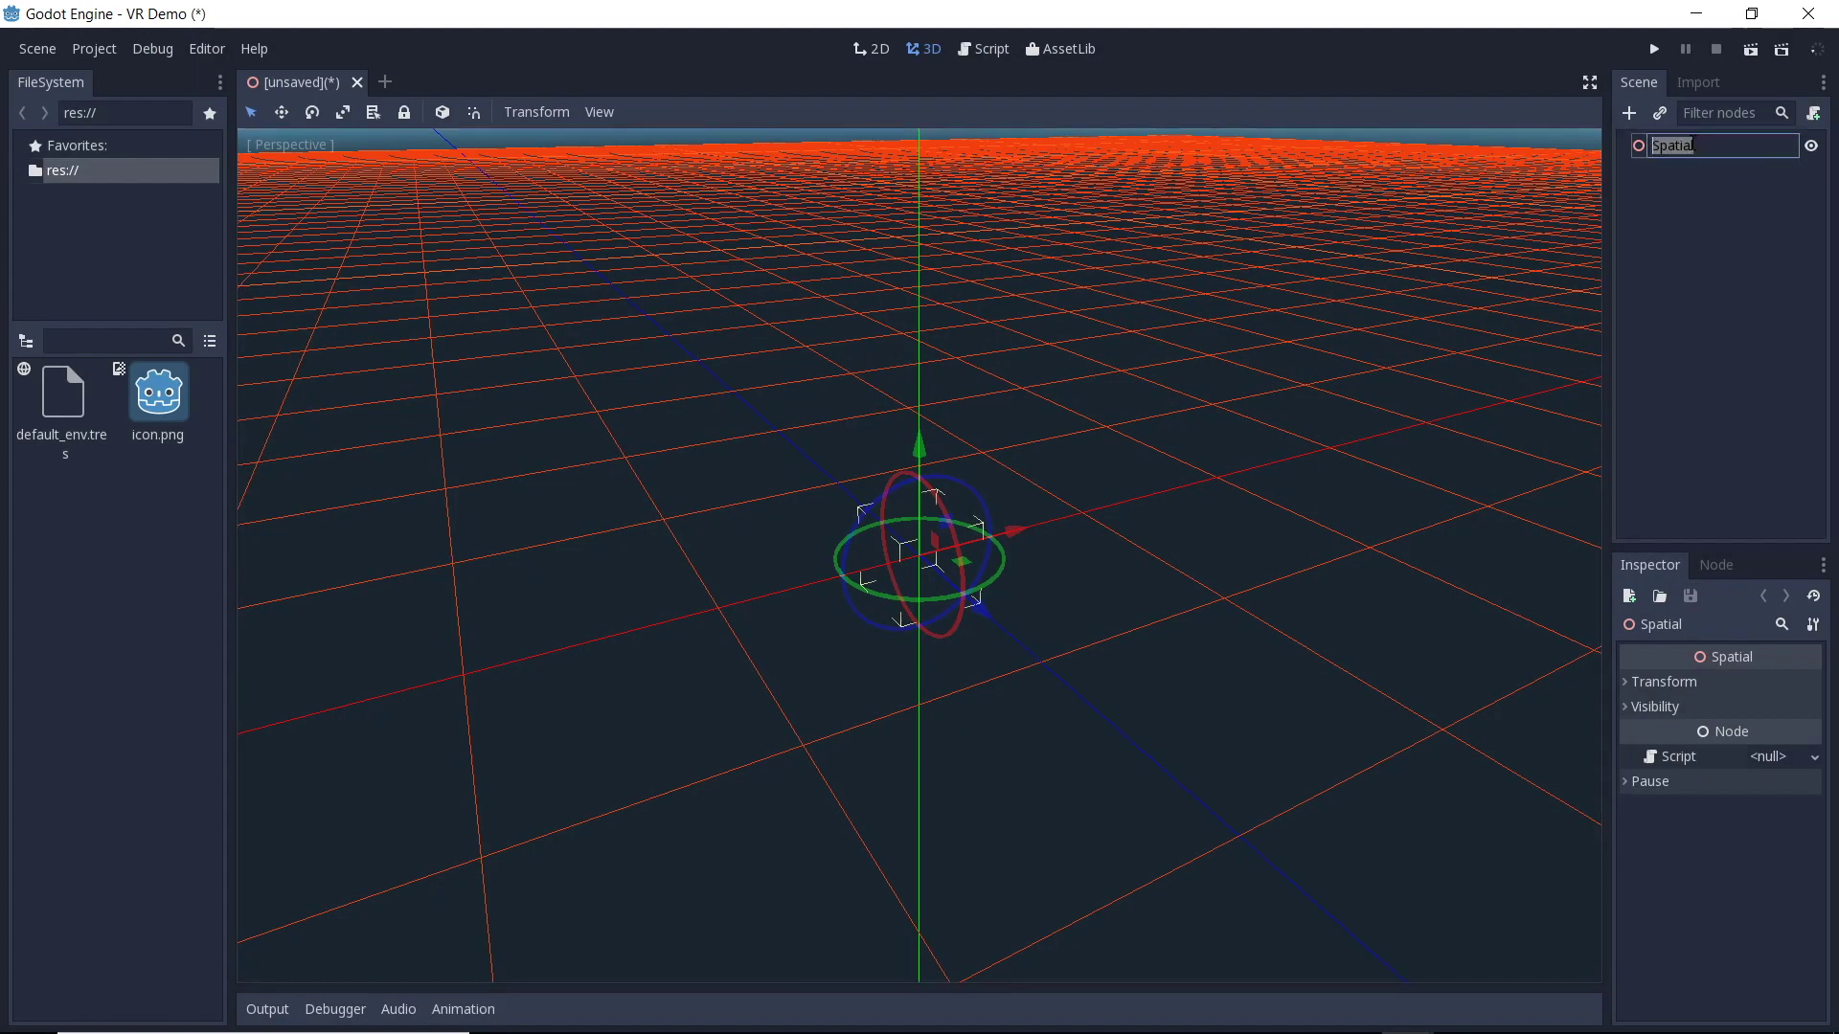
pyautogui.write('Main')
pyautogui.press('Return')
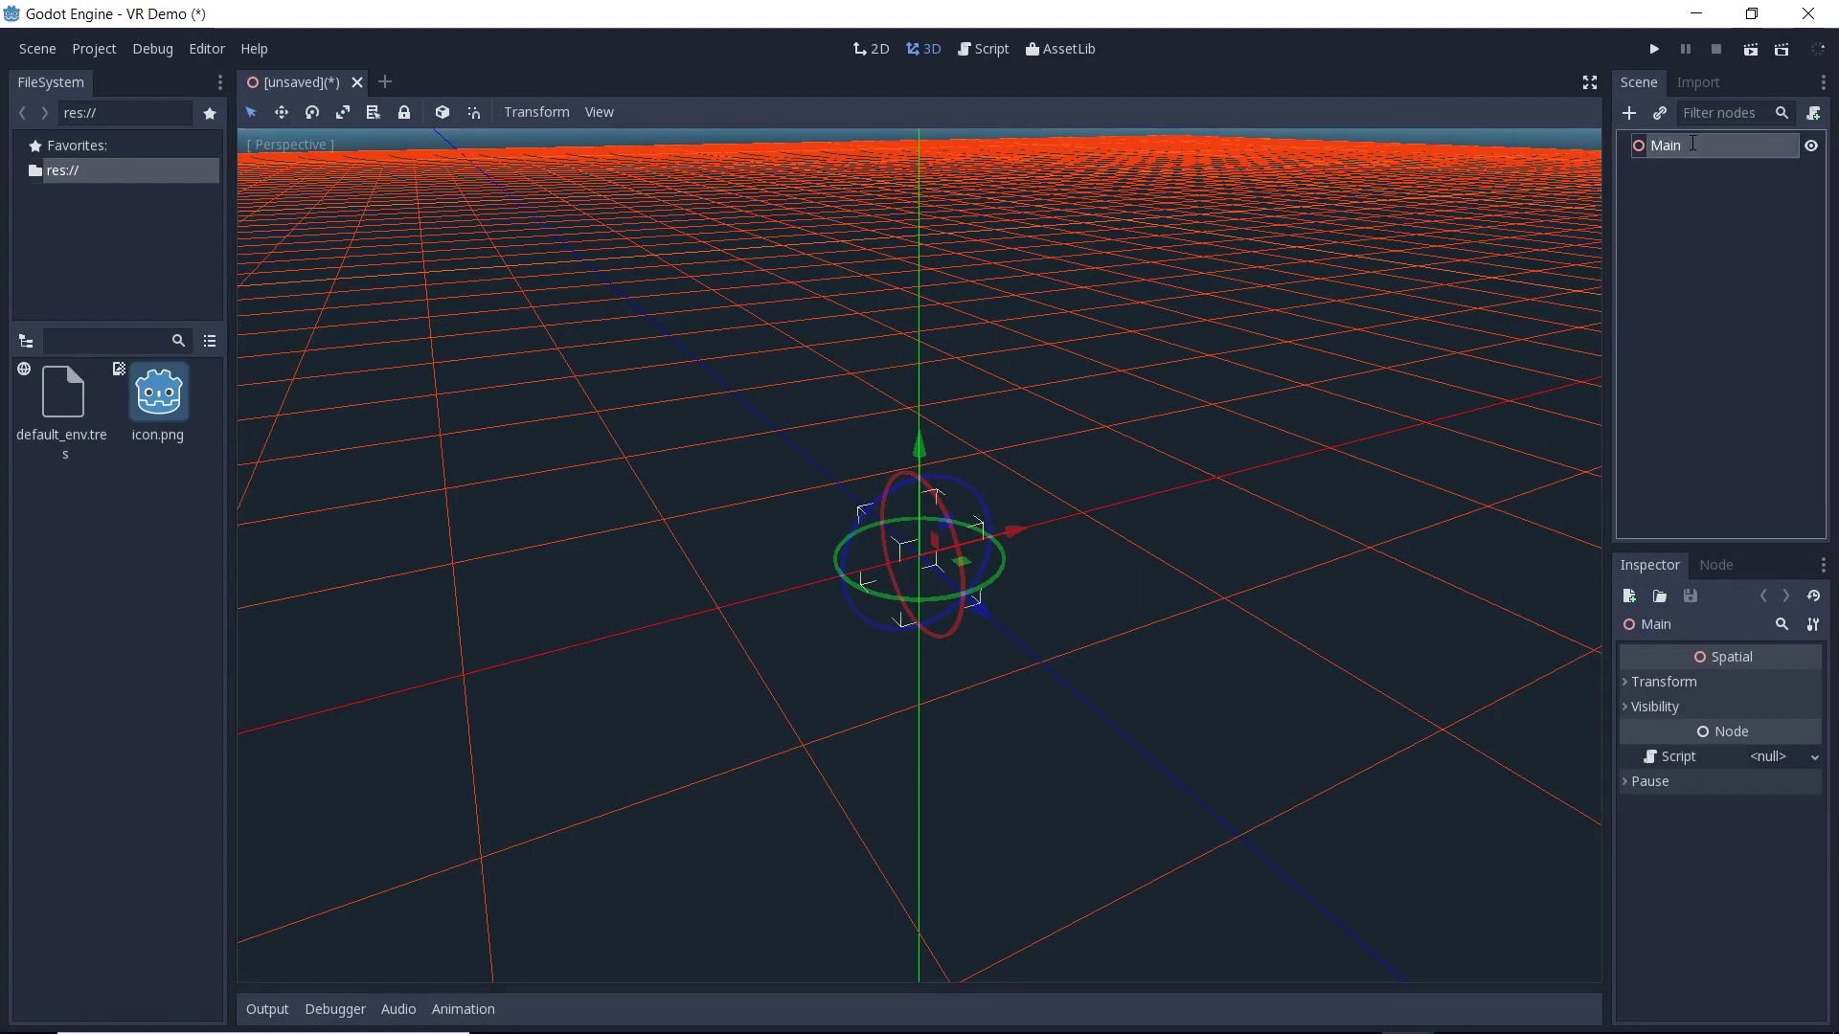
pyautogui.hotkey('ctrl', 's')
pyautogui.press('Return')
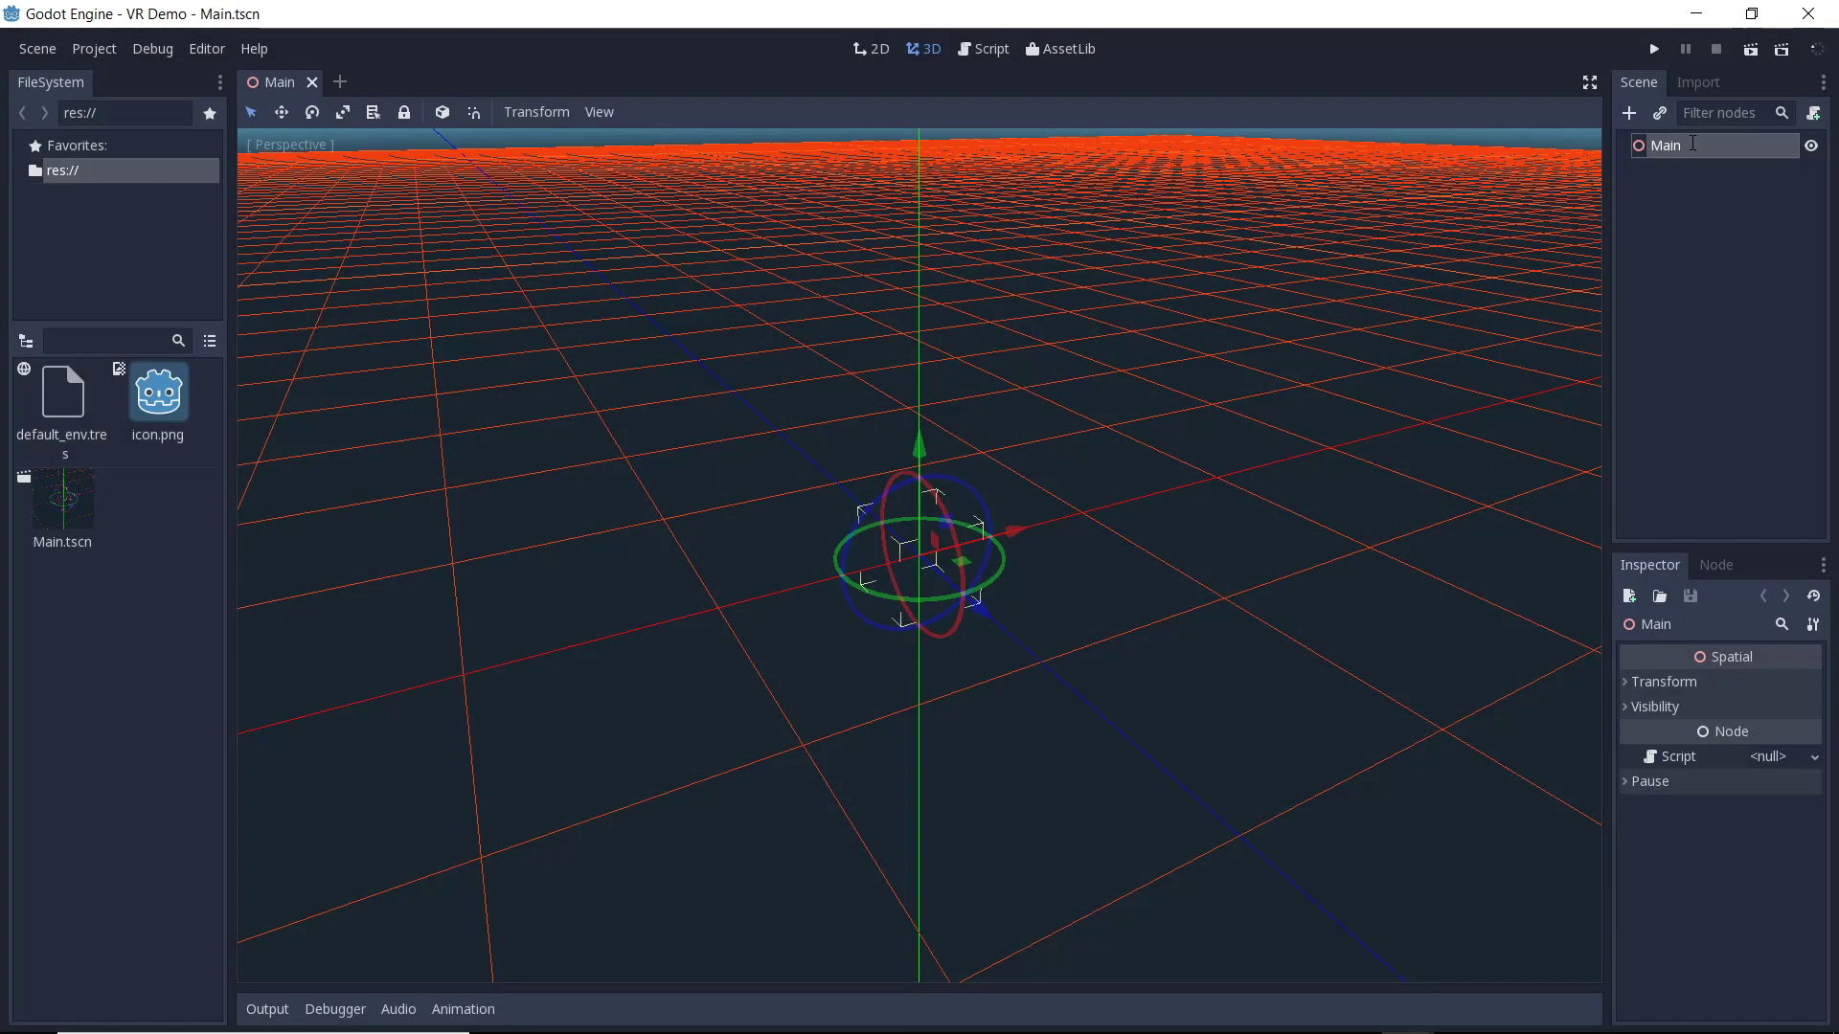
pyautogui.click(1060, 46)
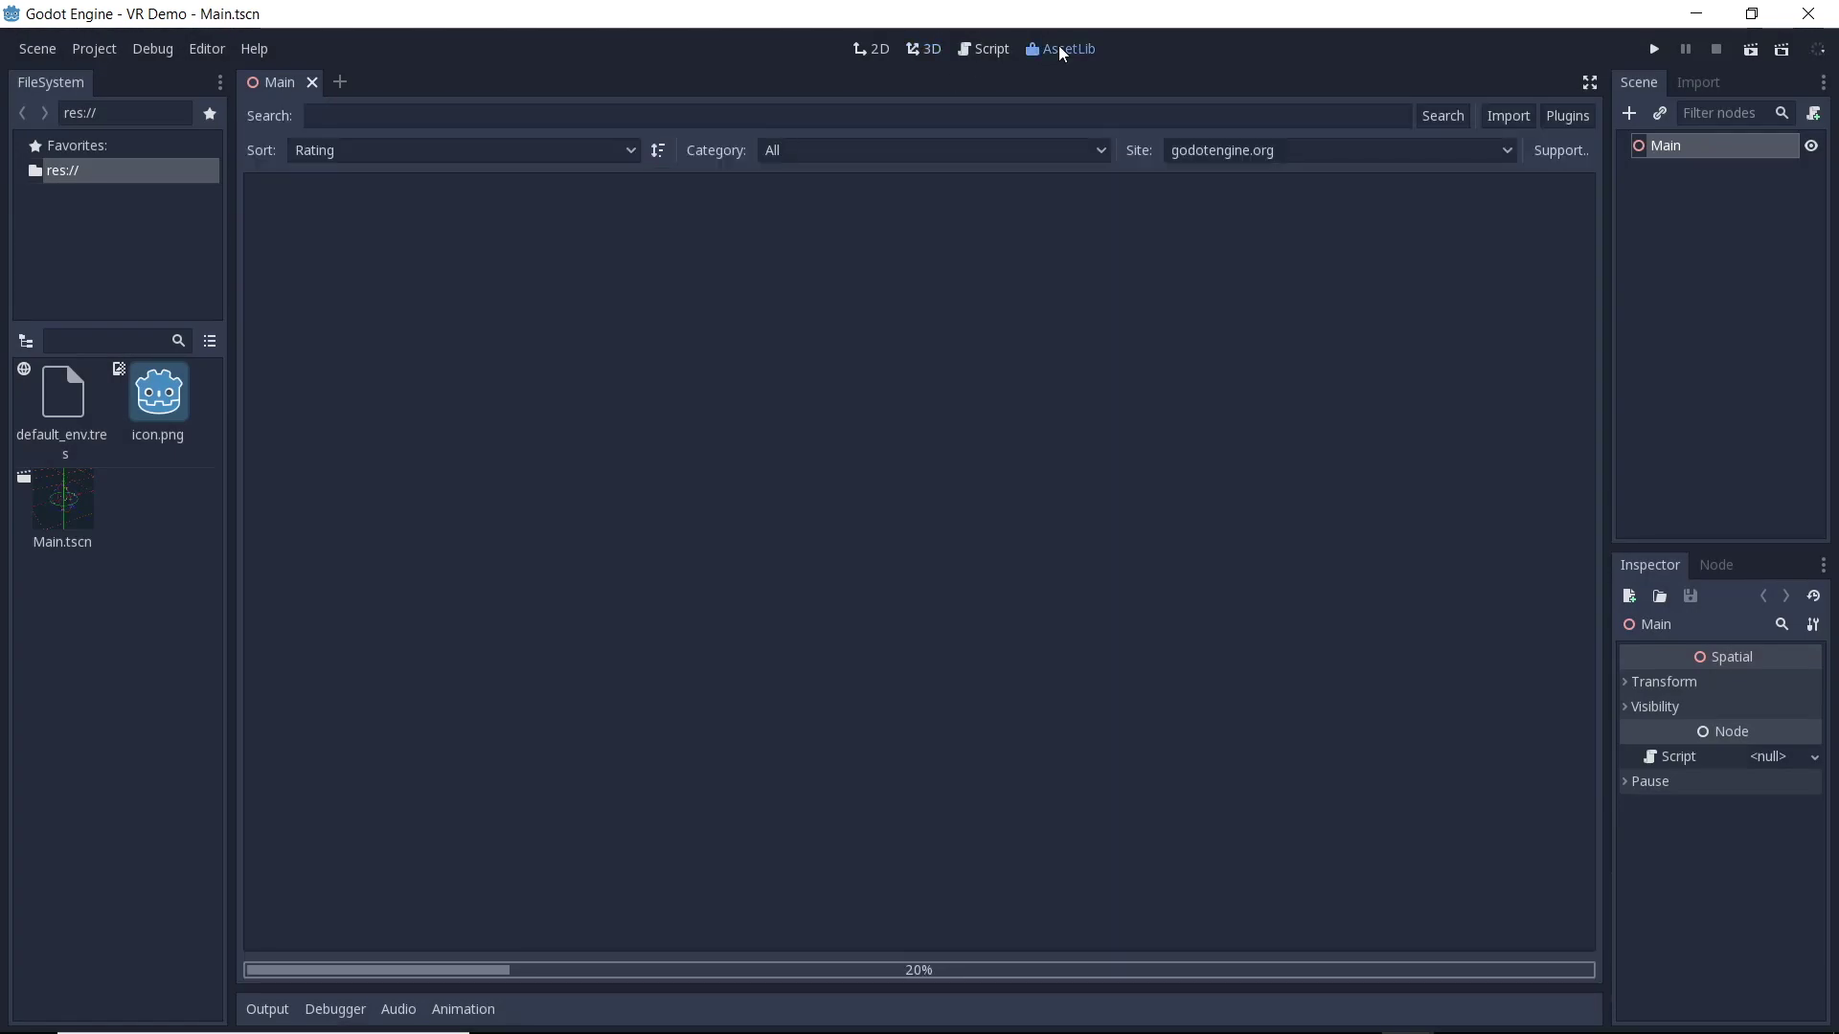
# Search the Asset Library for openvr and open the OpenVR module's page.
pyautogui.click(603, 113)
pyautogui.write('op')
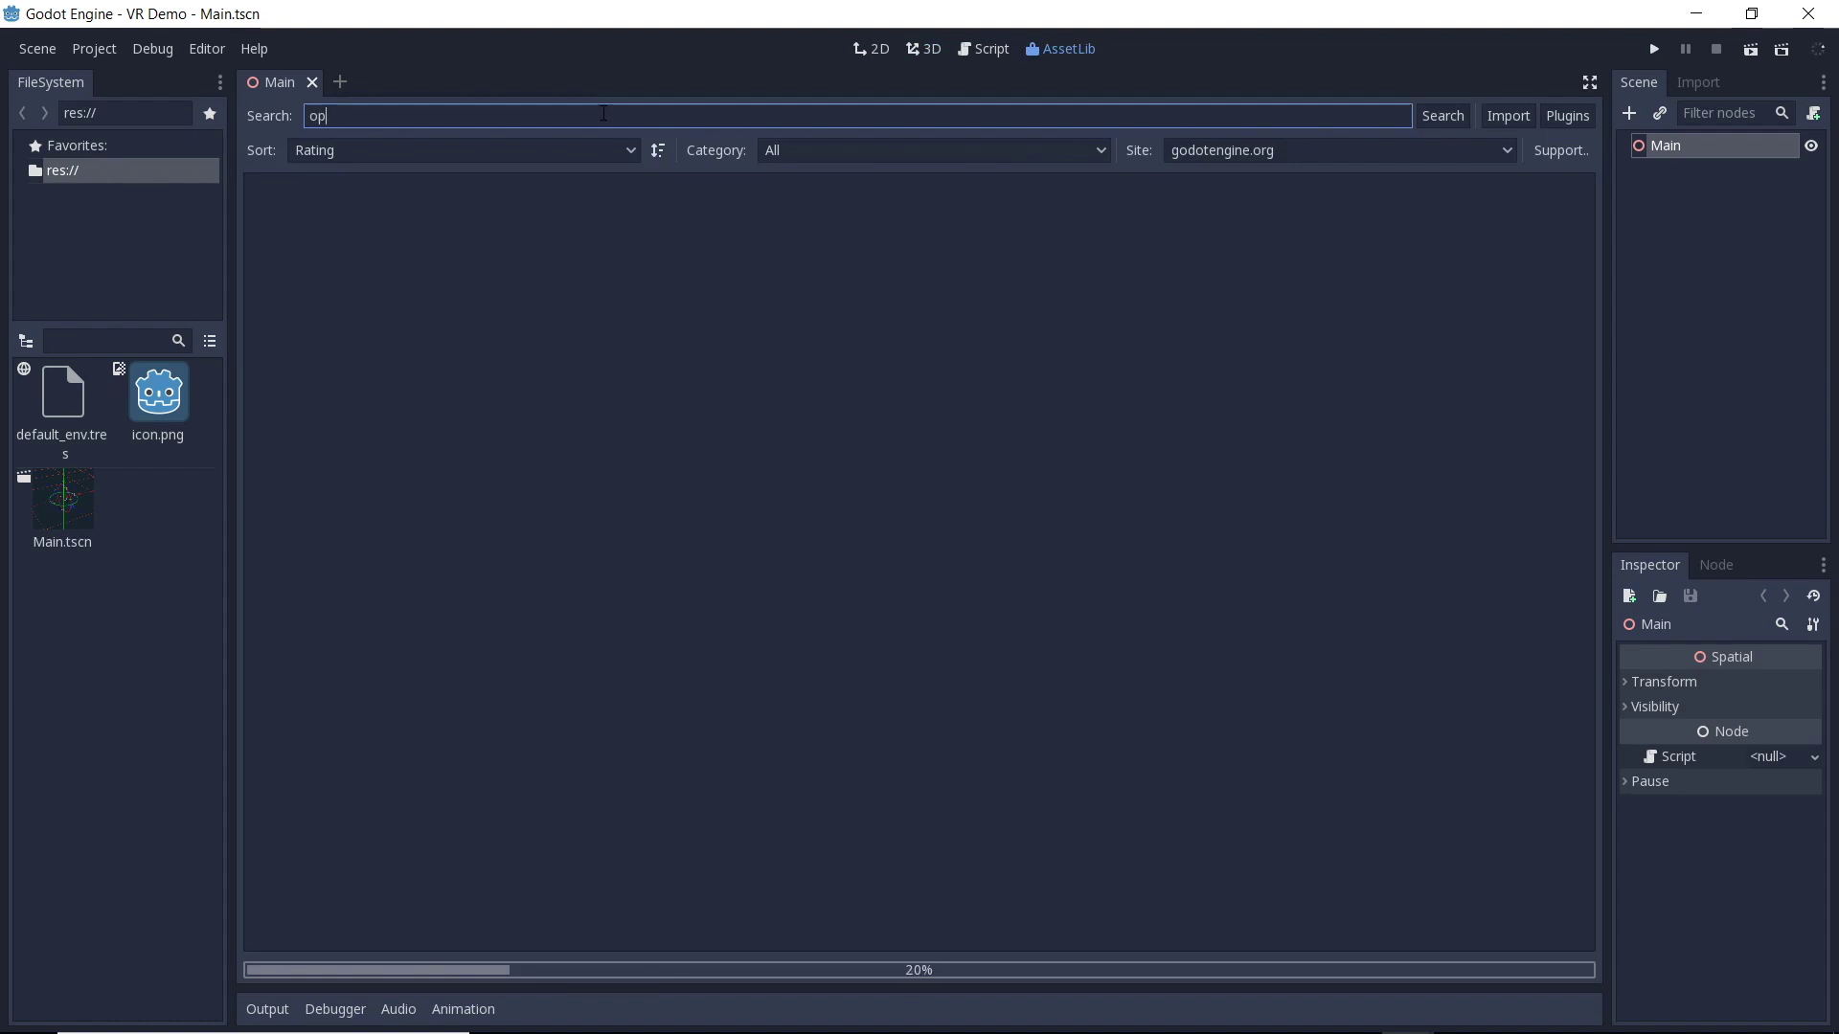
pyautogui.write('env')
pyautogui.press('BackSpace')
pyautogui.write('nv')
pyautogui.click(1450, 123)
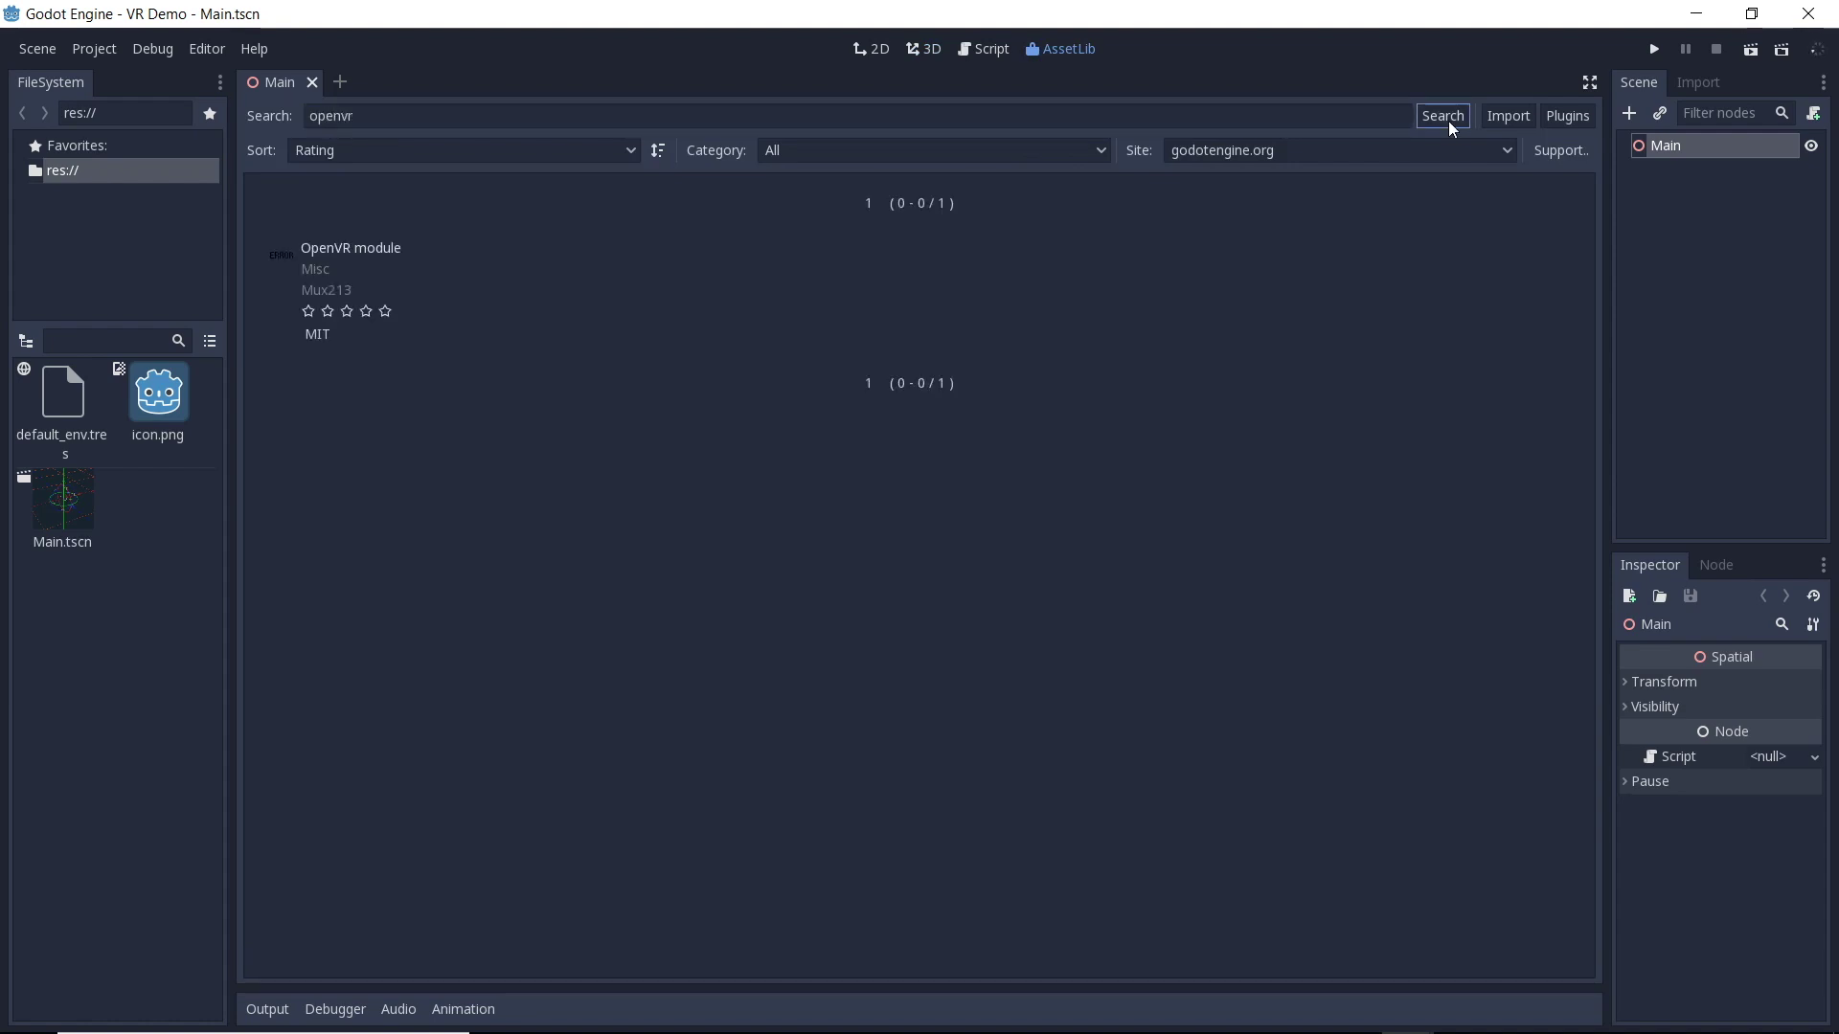
pyautogui.click(341, 253)
# Download the OpenVR module and install all of its files.
pyautogui.click(763, 759)
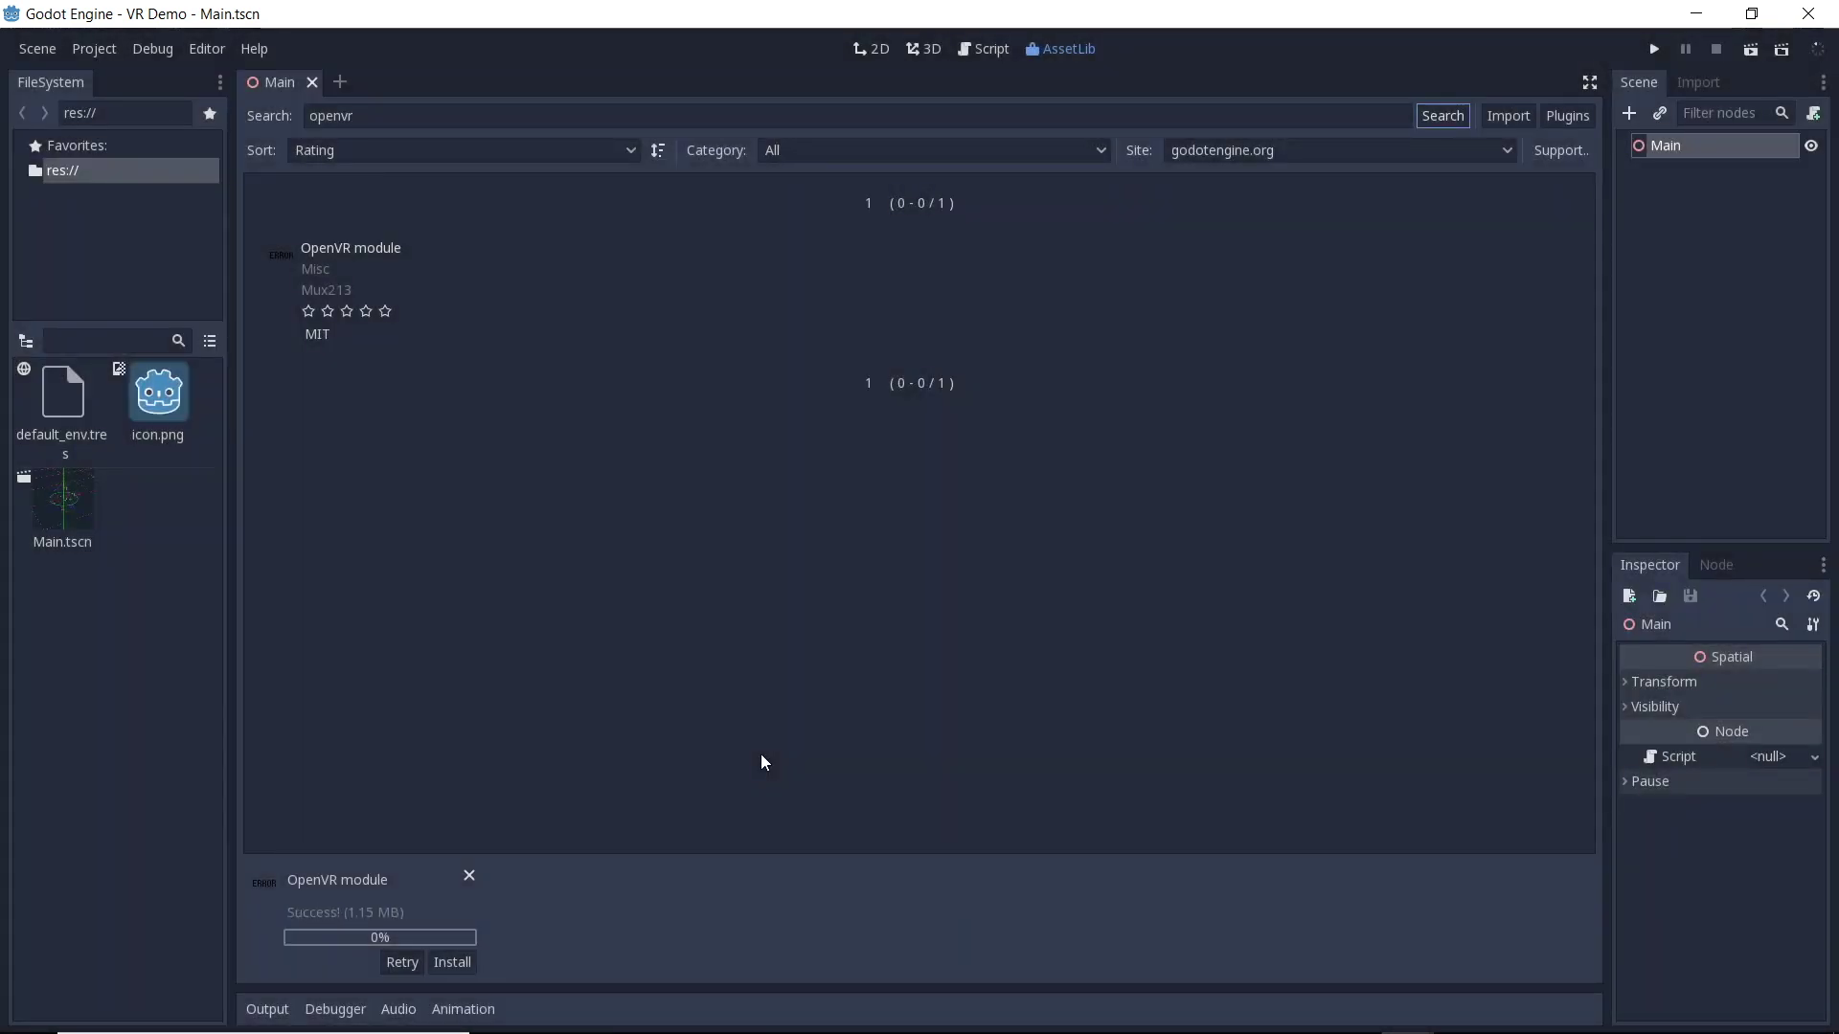
pyautogui.click(456, 961)
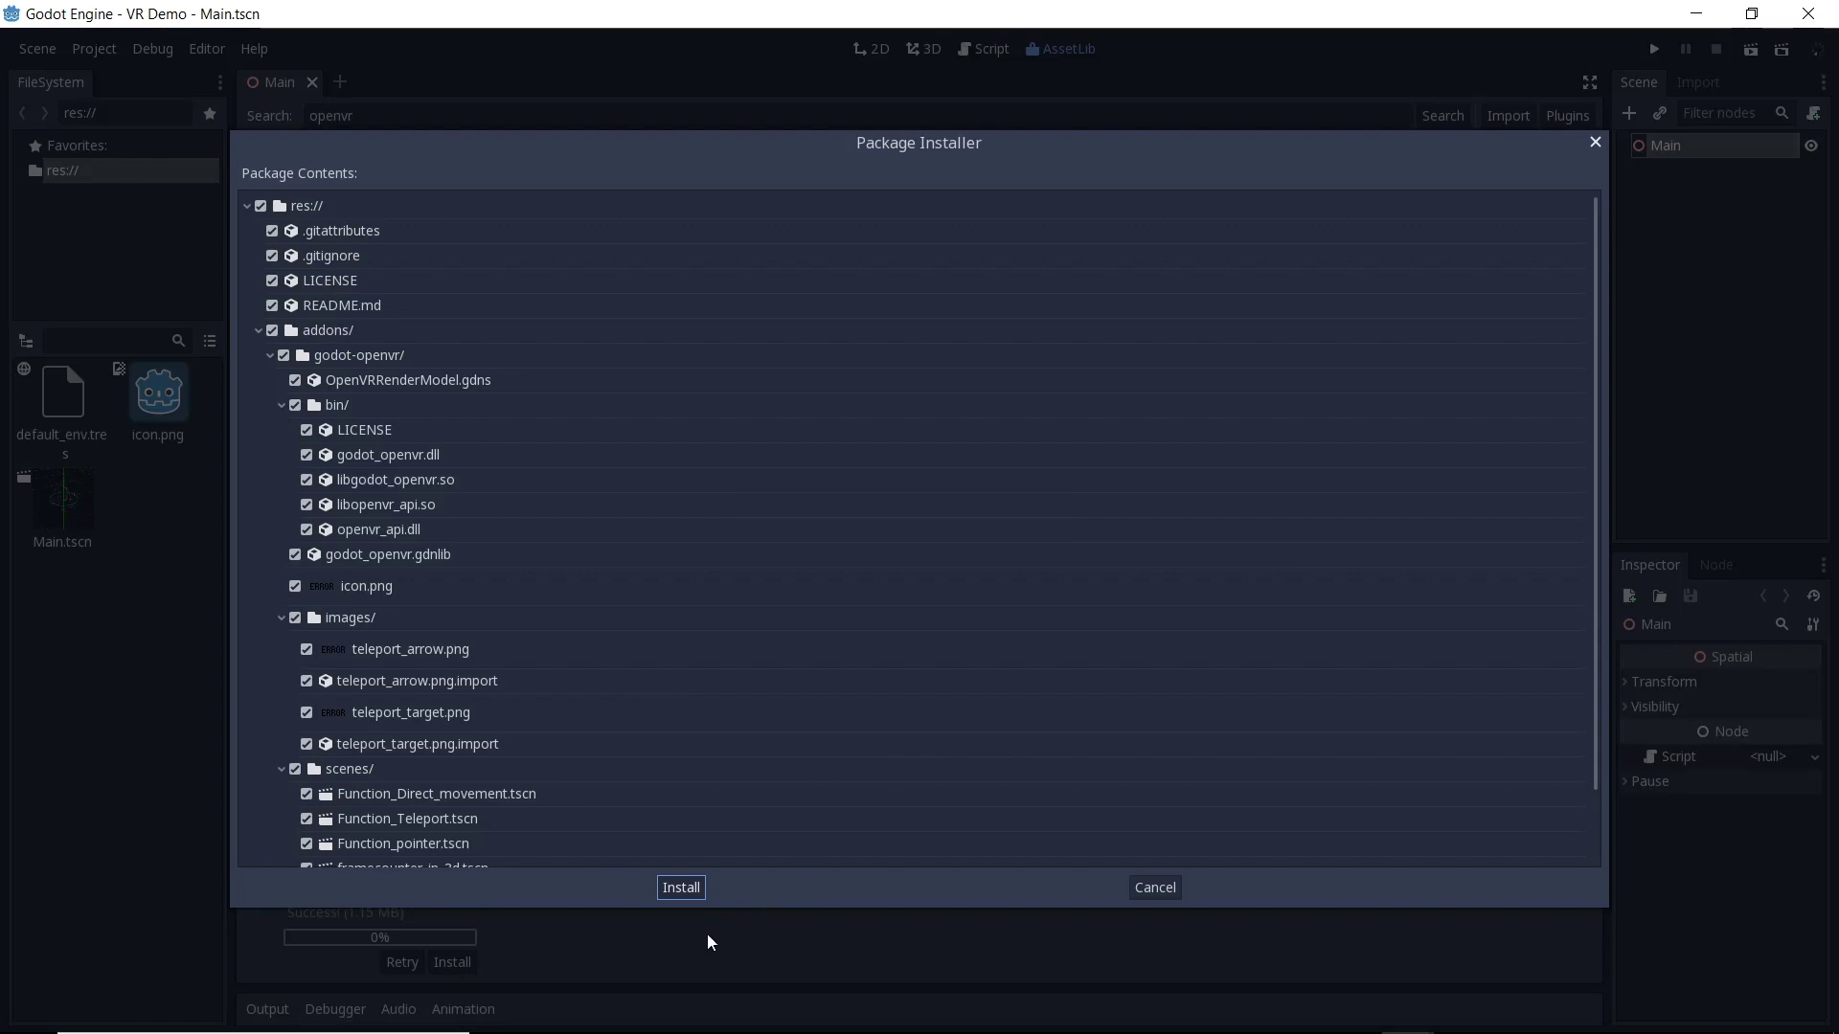
pyautogui.click(684, 889)
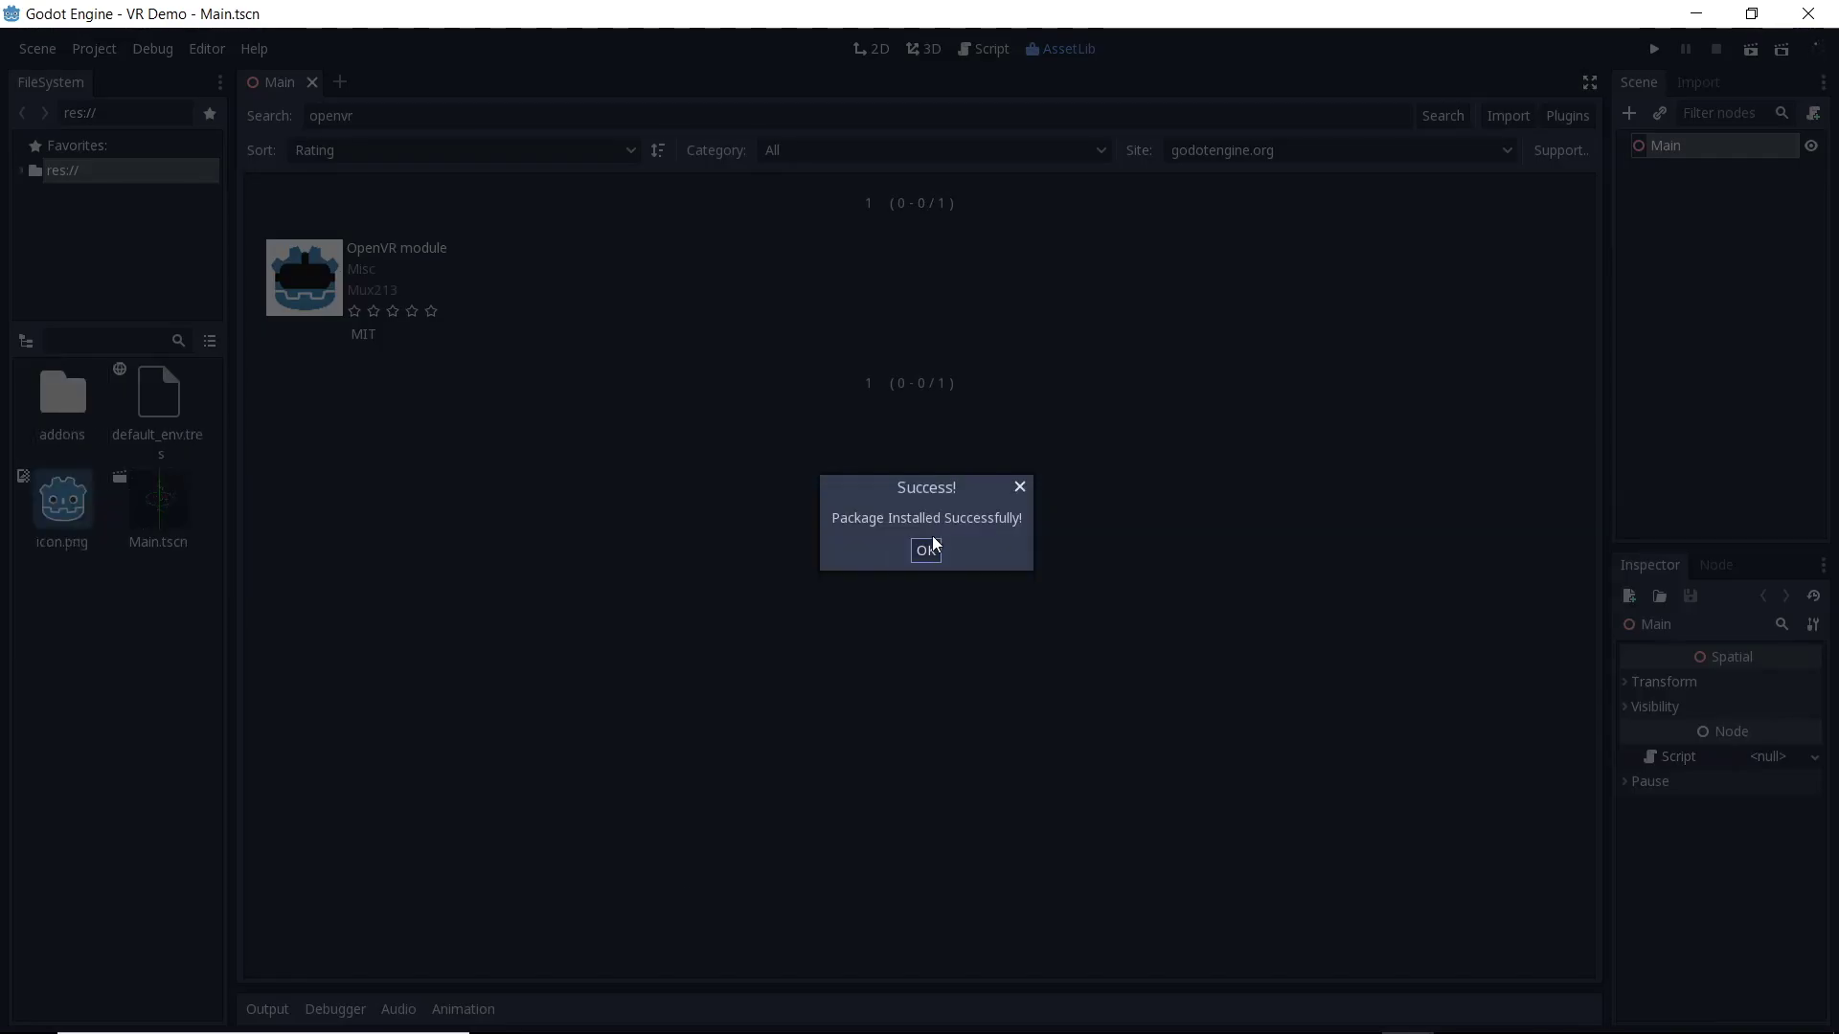
# Instance addons/godot-openvr/scenes/ovr_first_person.tscn as a child of Main in the 3D view.
pyautogui.click(925, 551)
pyautogui.click(923, 49)
pyautogui.click(1660, 113)
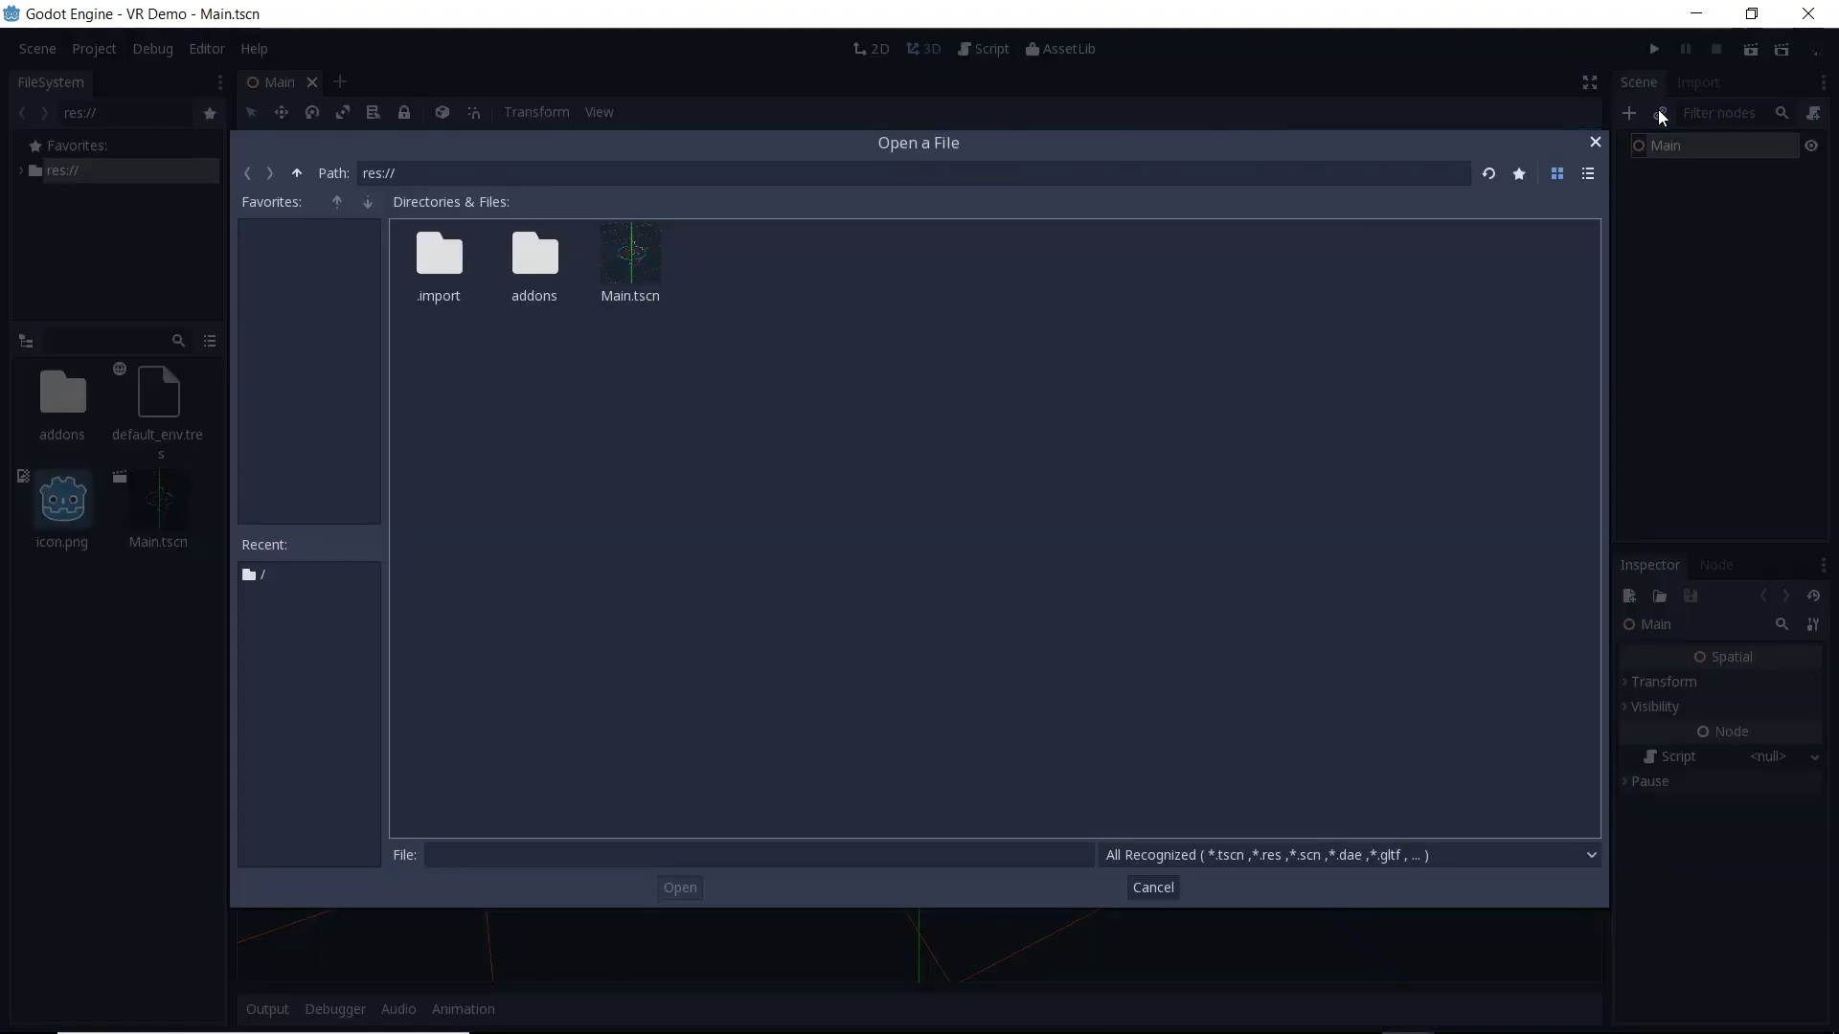
pyautogui.doubleClick(533, 268)
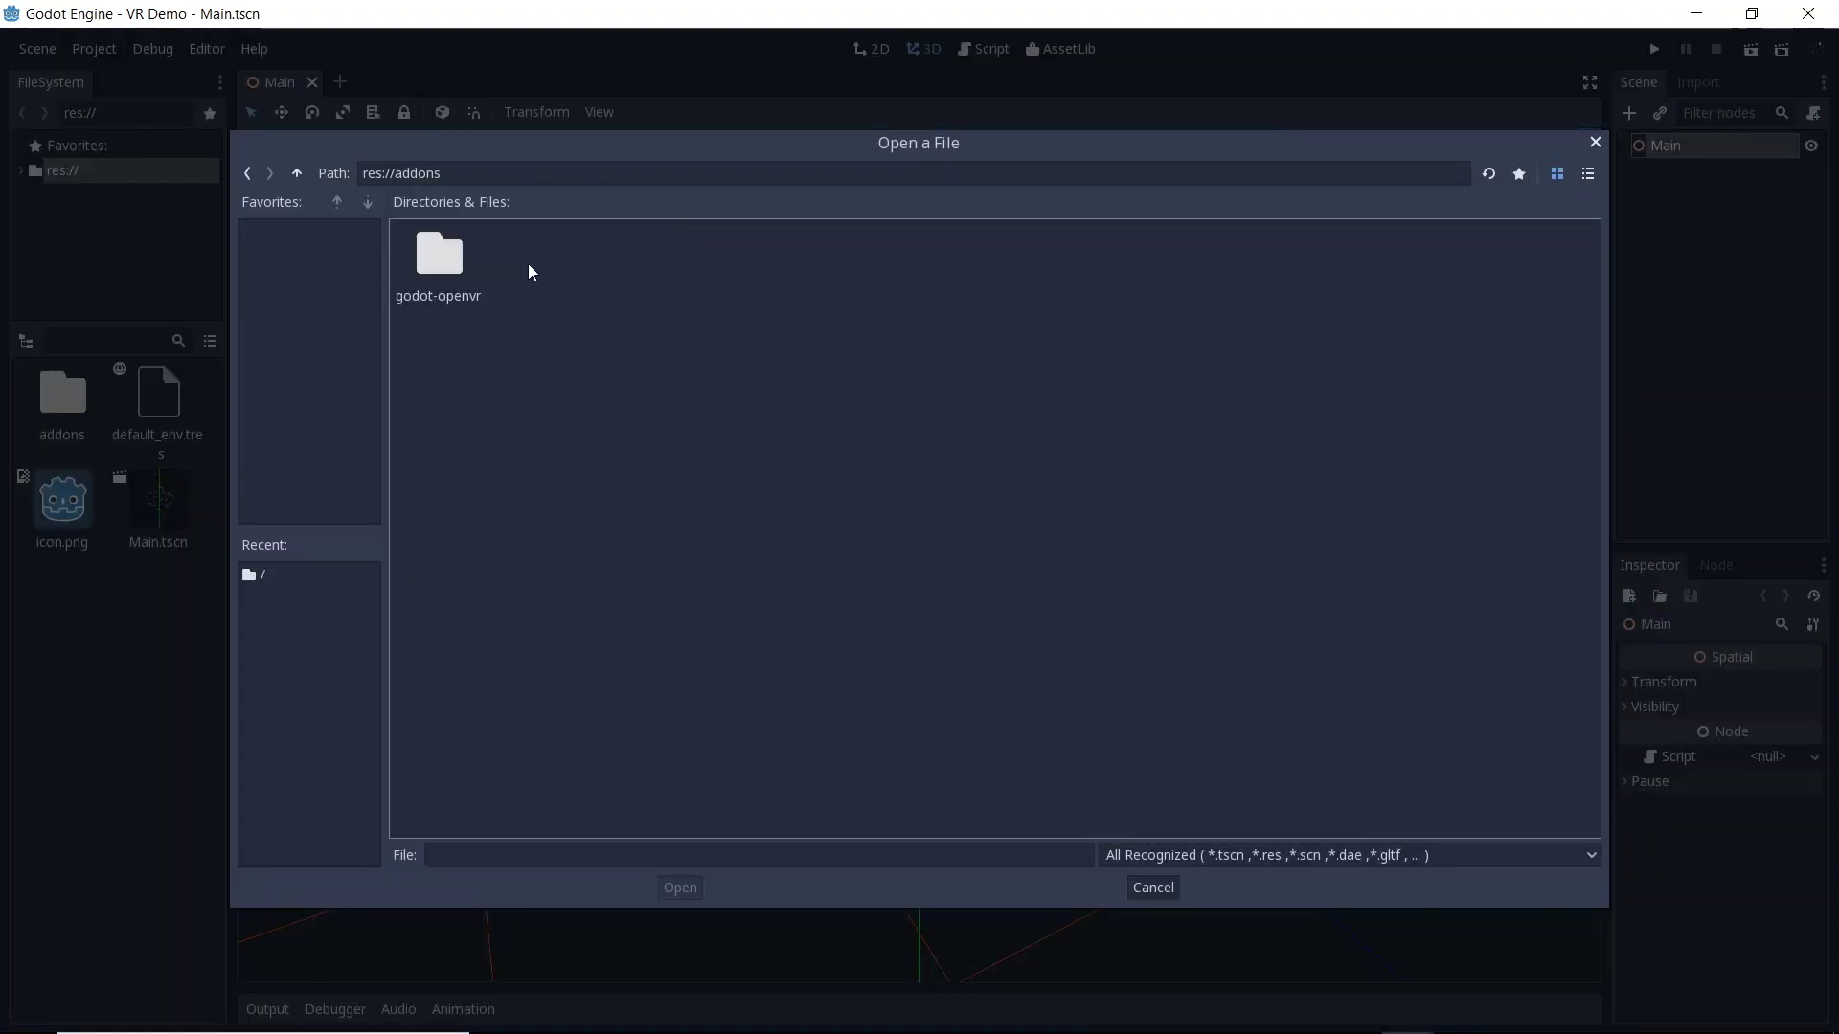
pyautogui.doubleClick(440, 264)
pyautogui.doubleClick(629, 268)
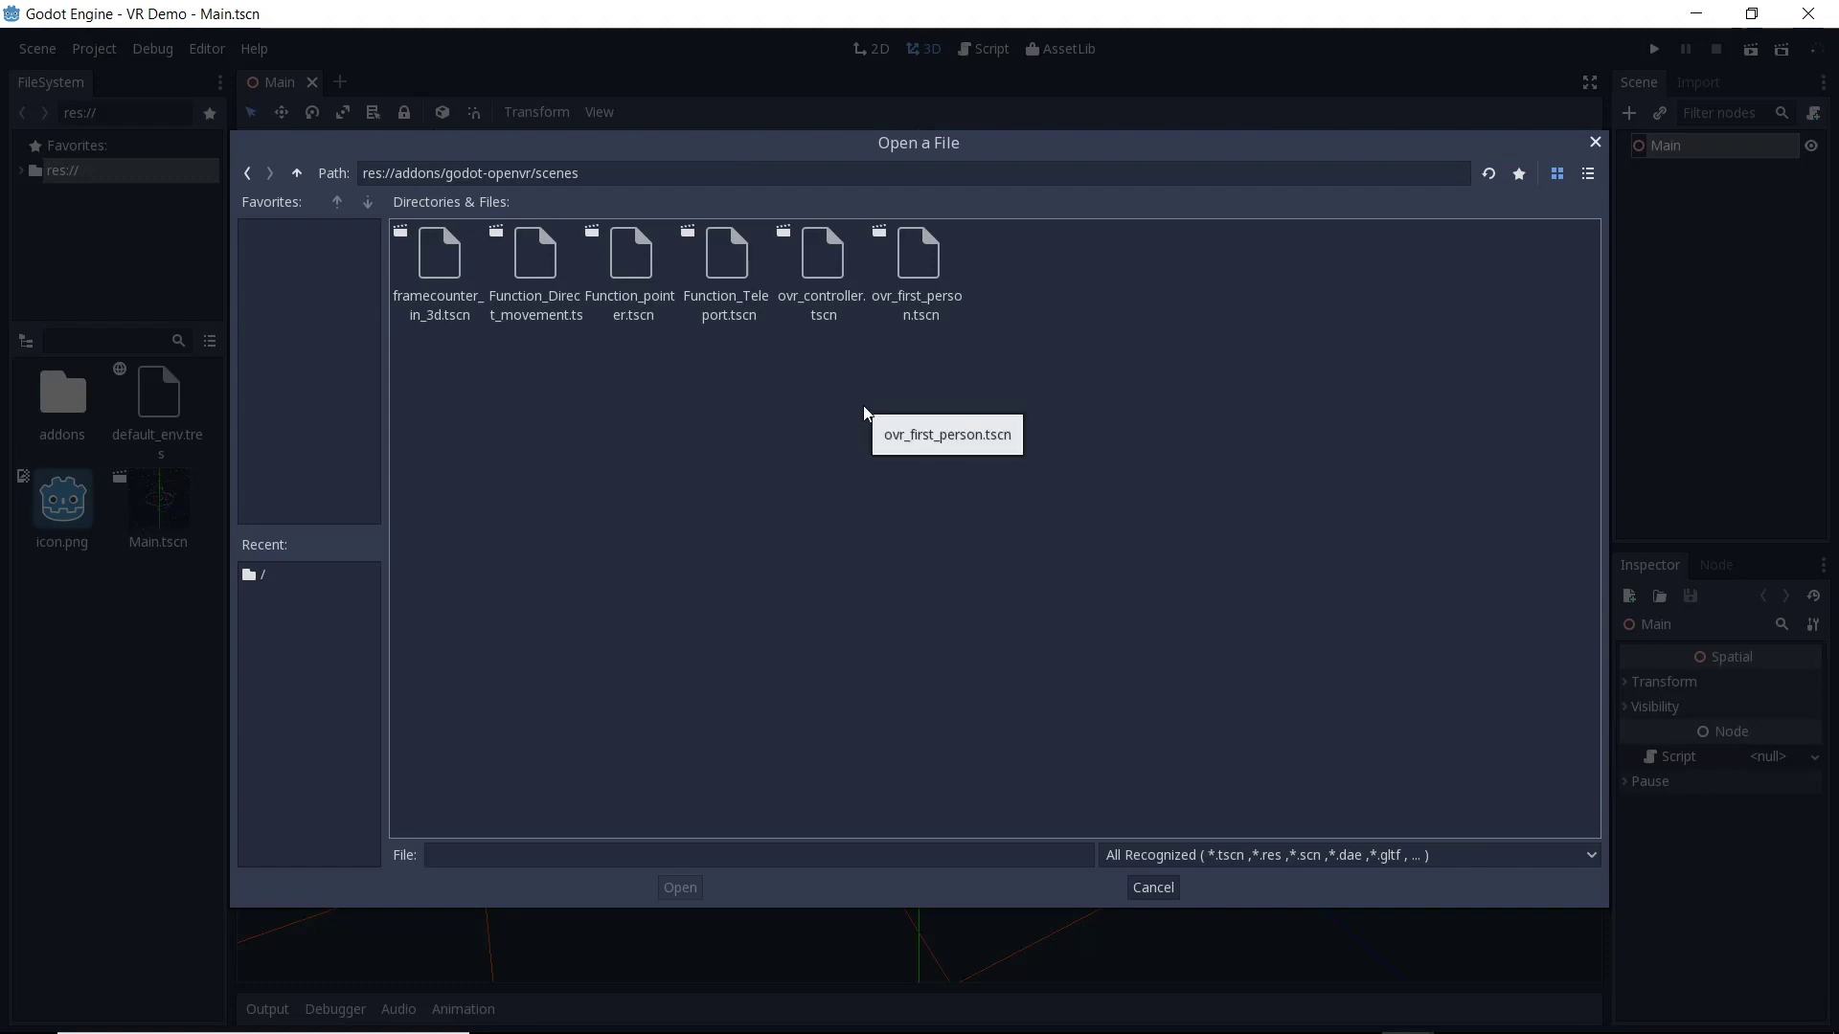
pyautogui.doubleClick(917, 278)
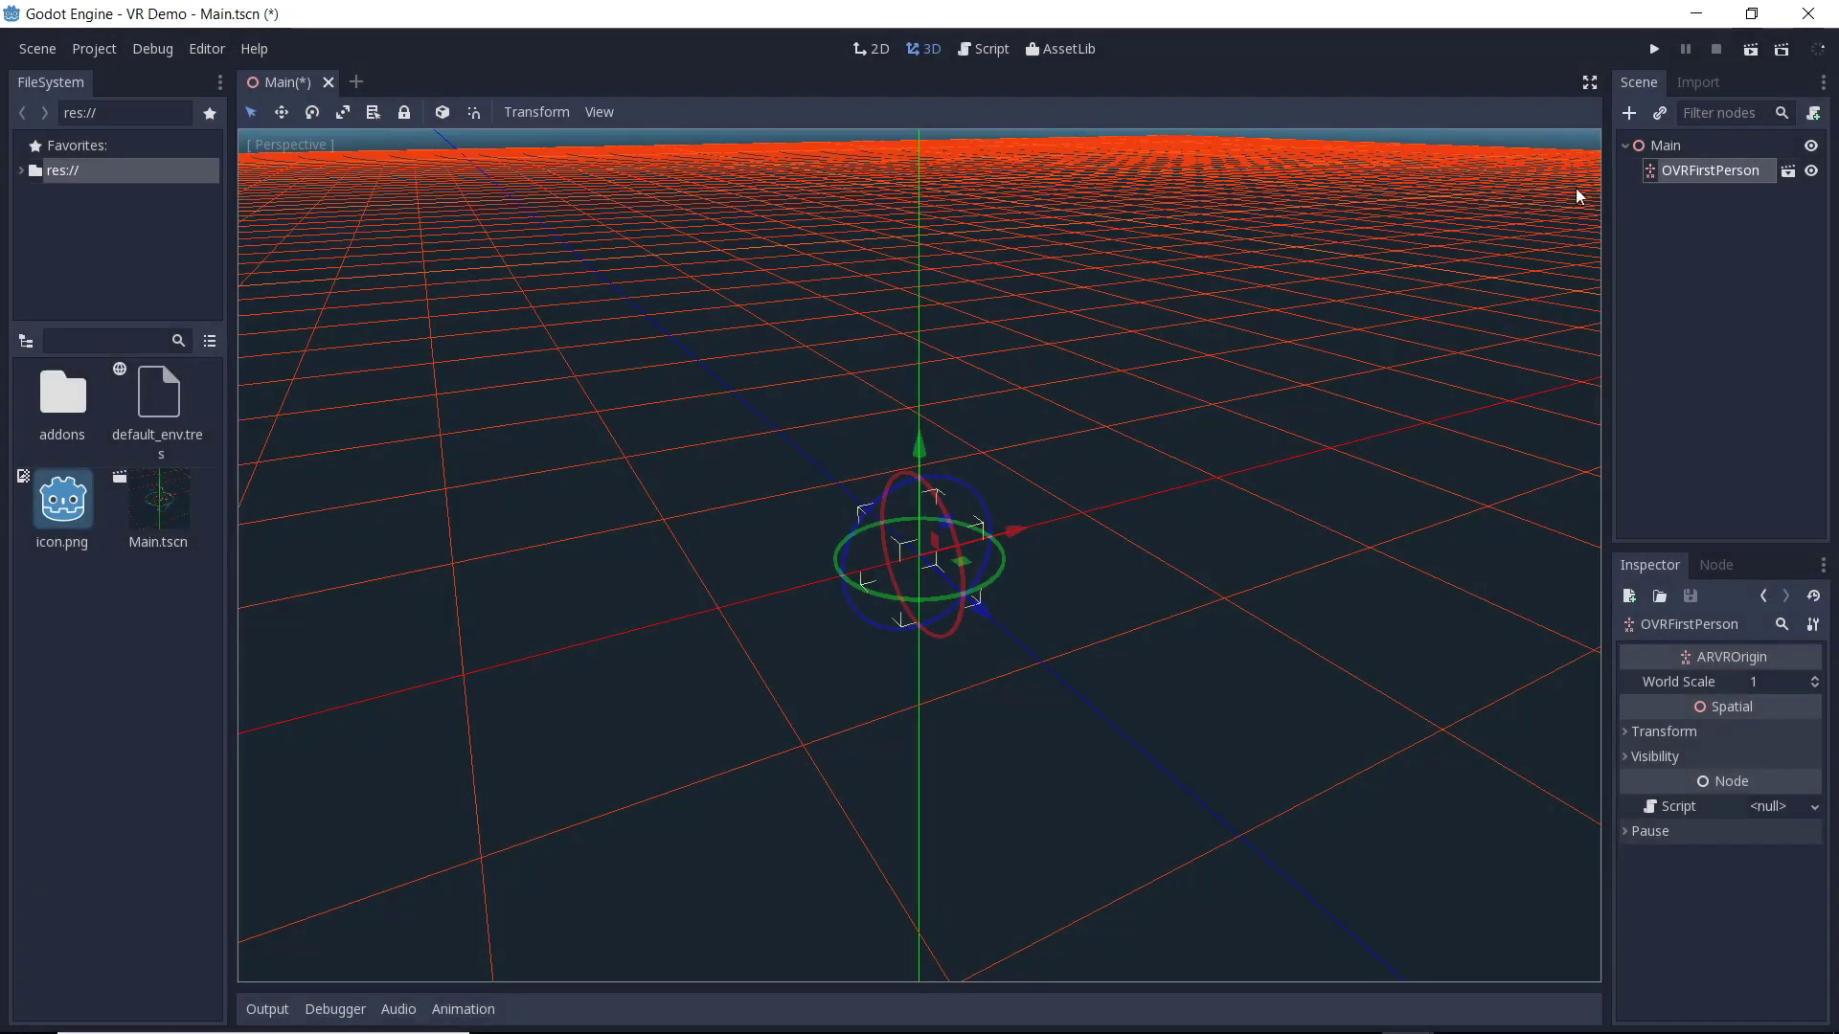
# Make OVRFirstPerson's children editable and instance Function_Teleport under Left_Hand.
pyautogui.rightClick(1678, 174)
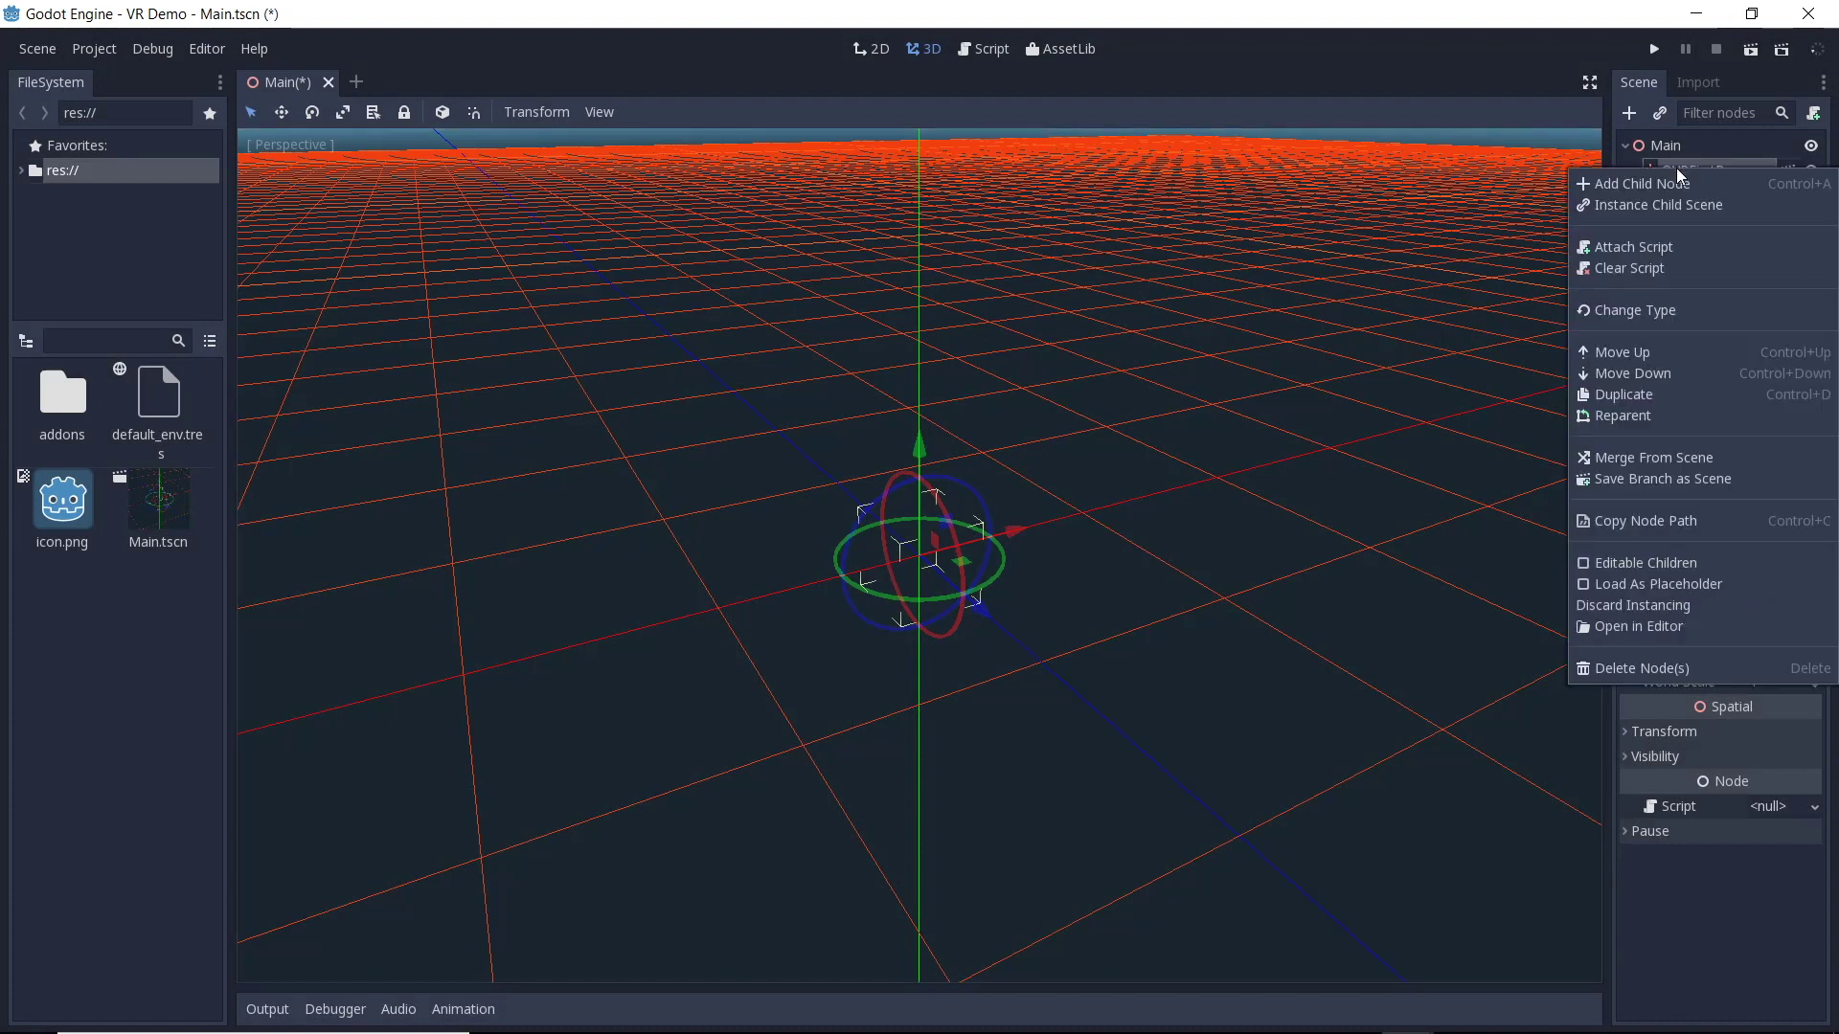
pyautogui.click(1663, 562)
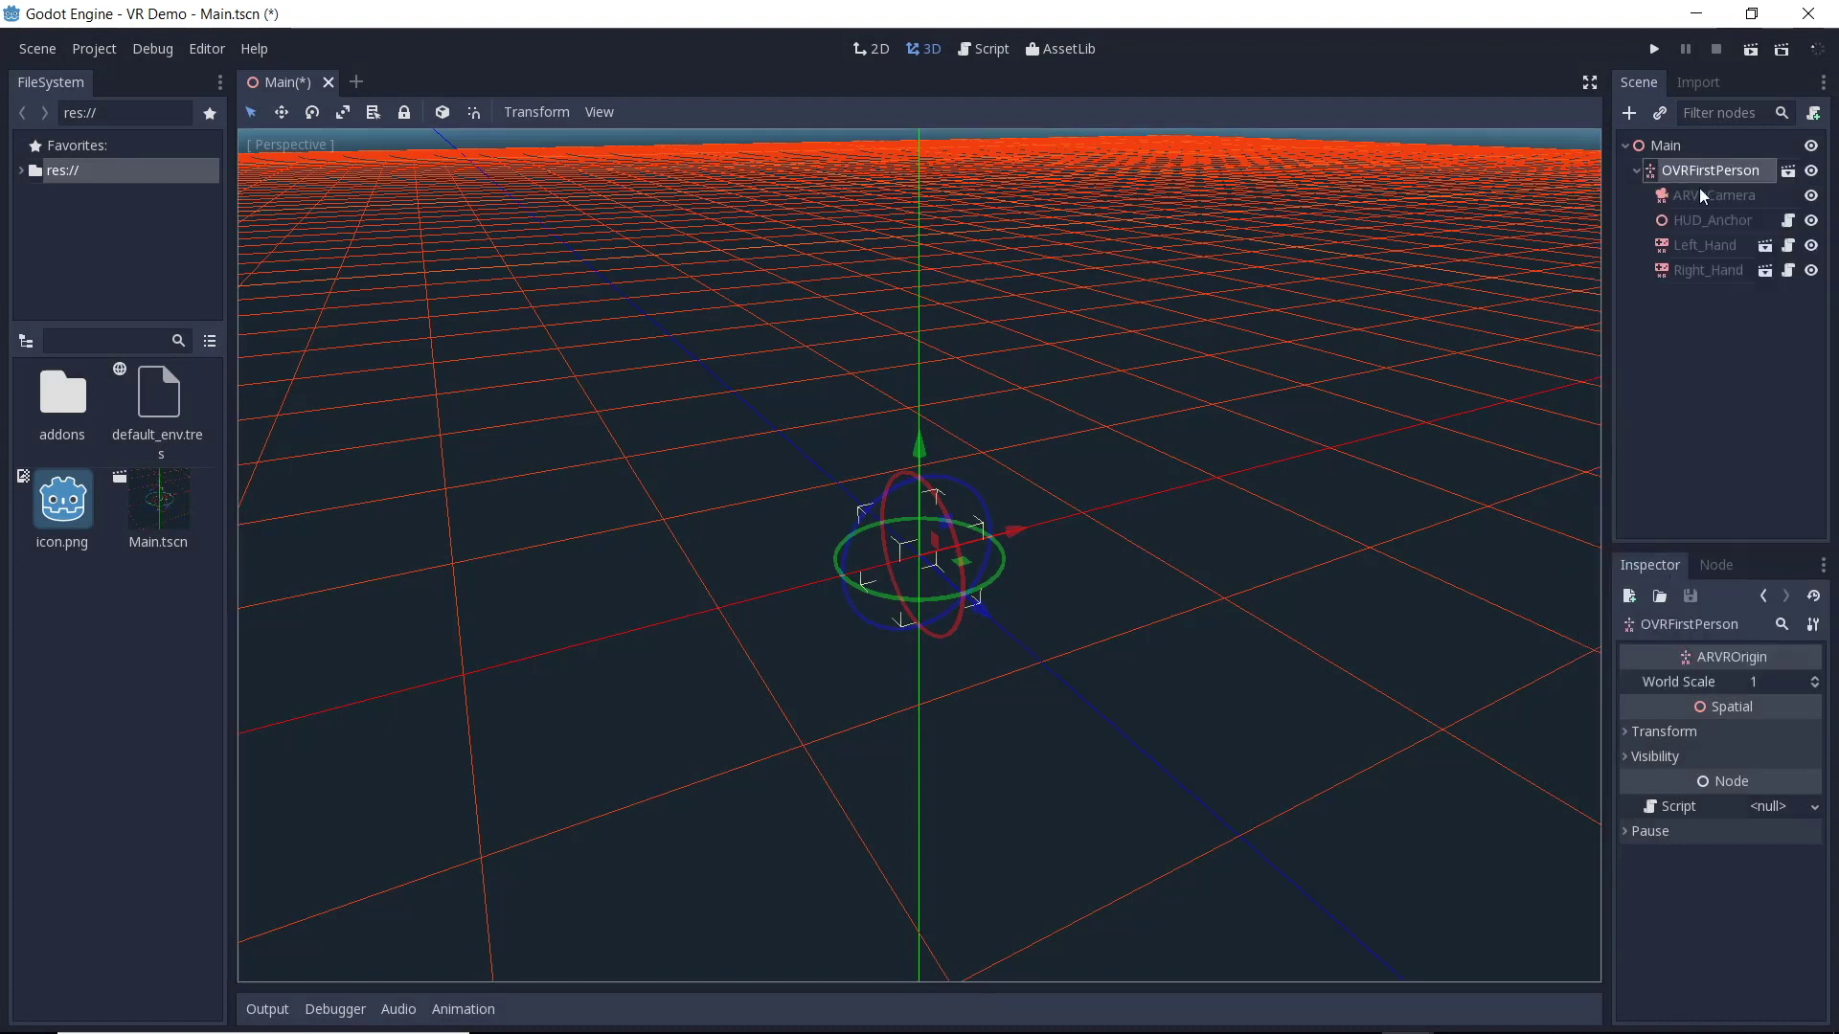
pyautogui.click(1711, 245)
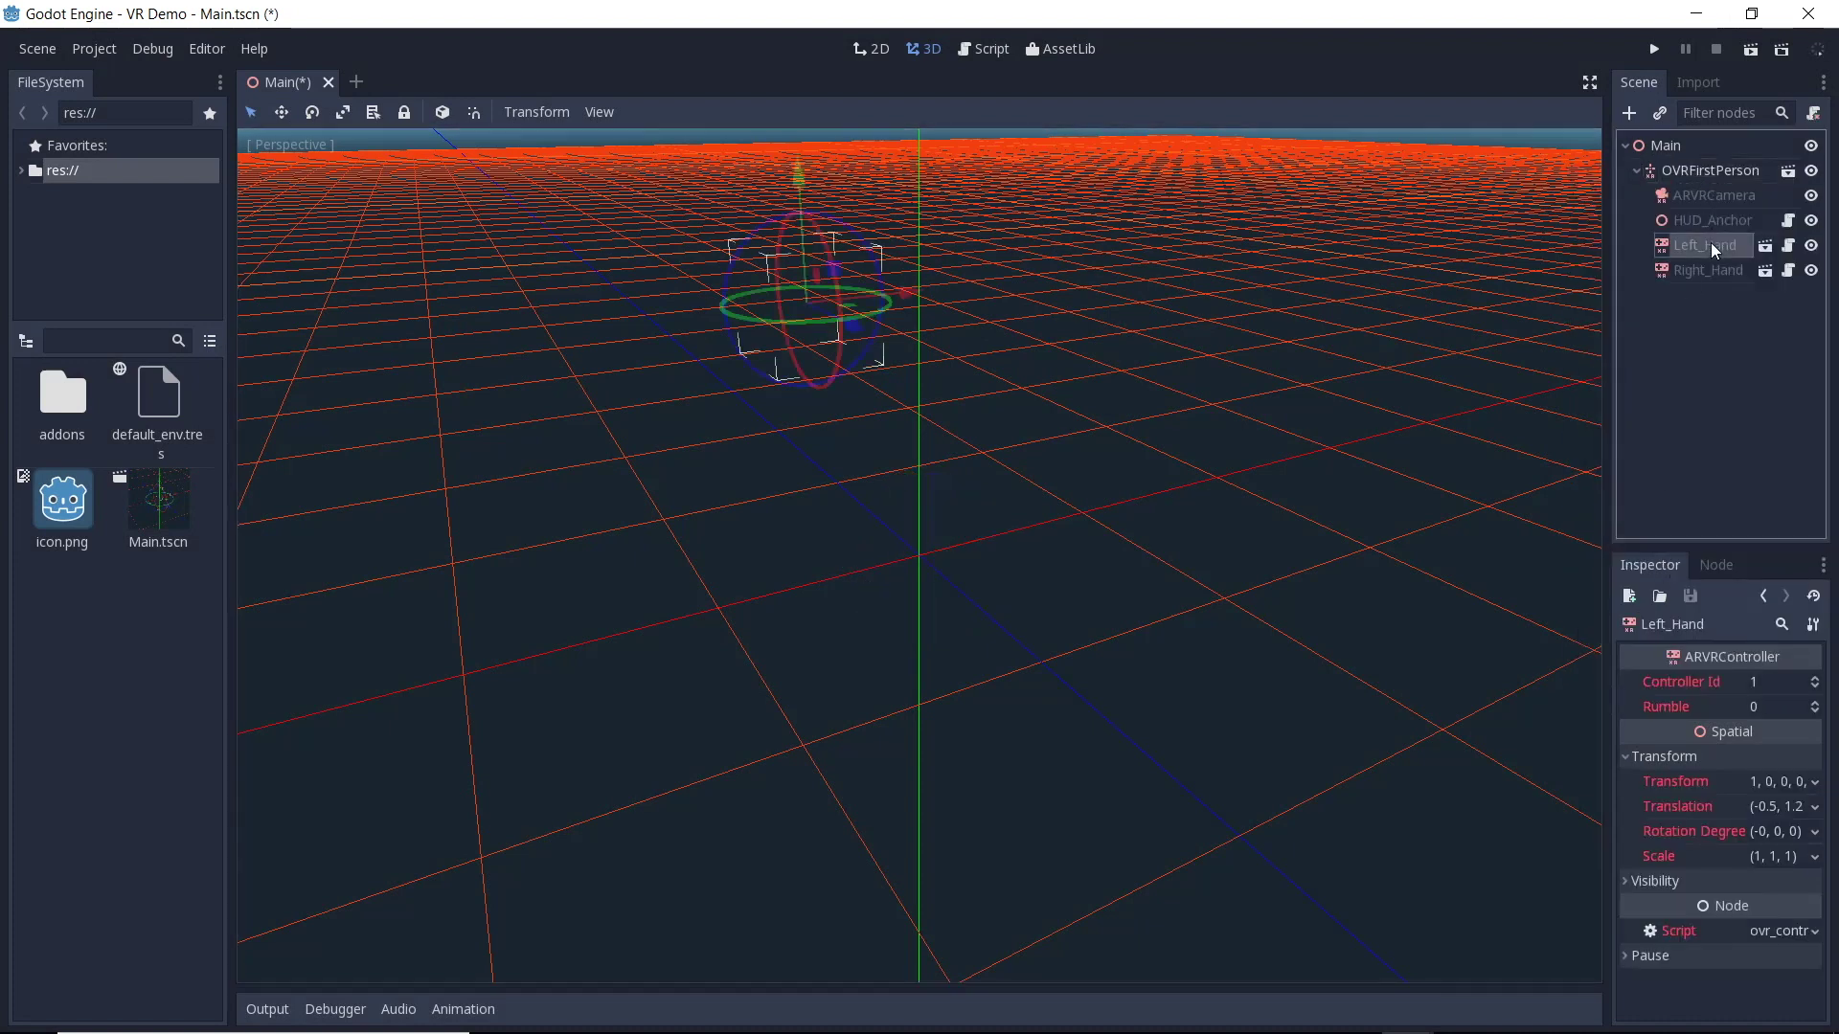
pyautogui.click(1660, 113)
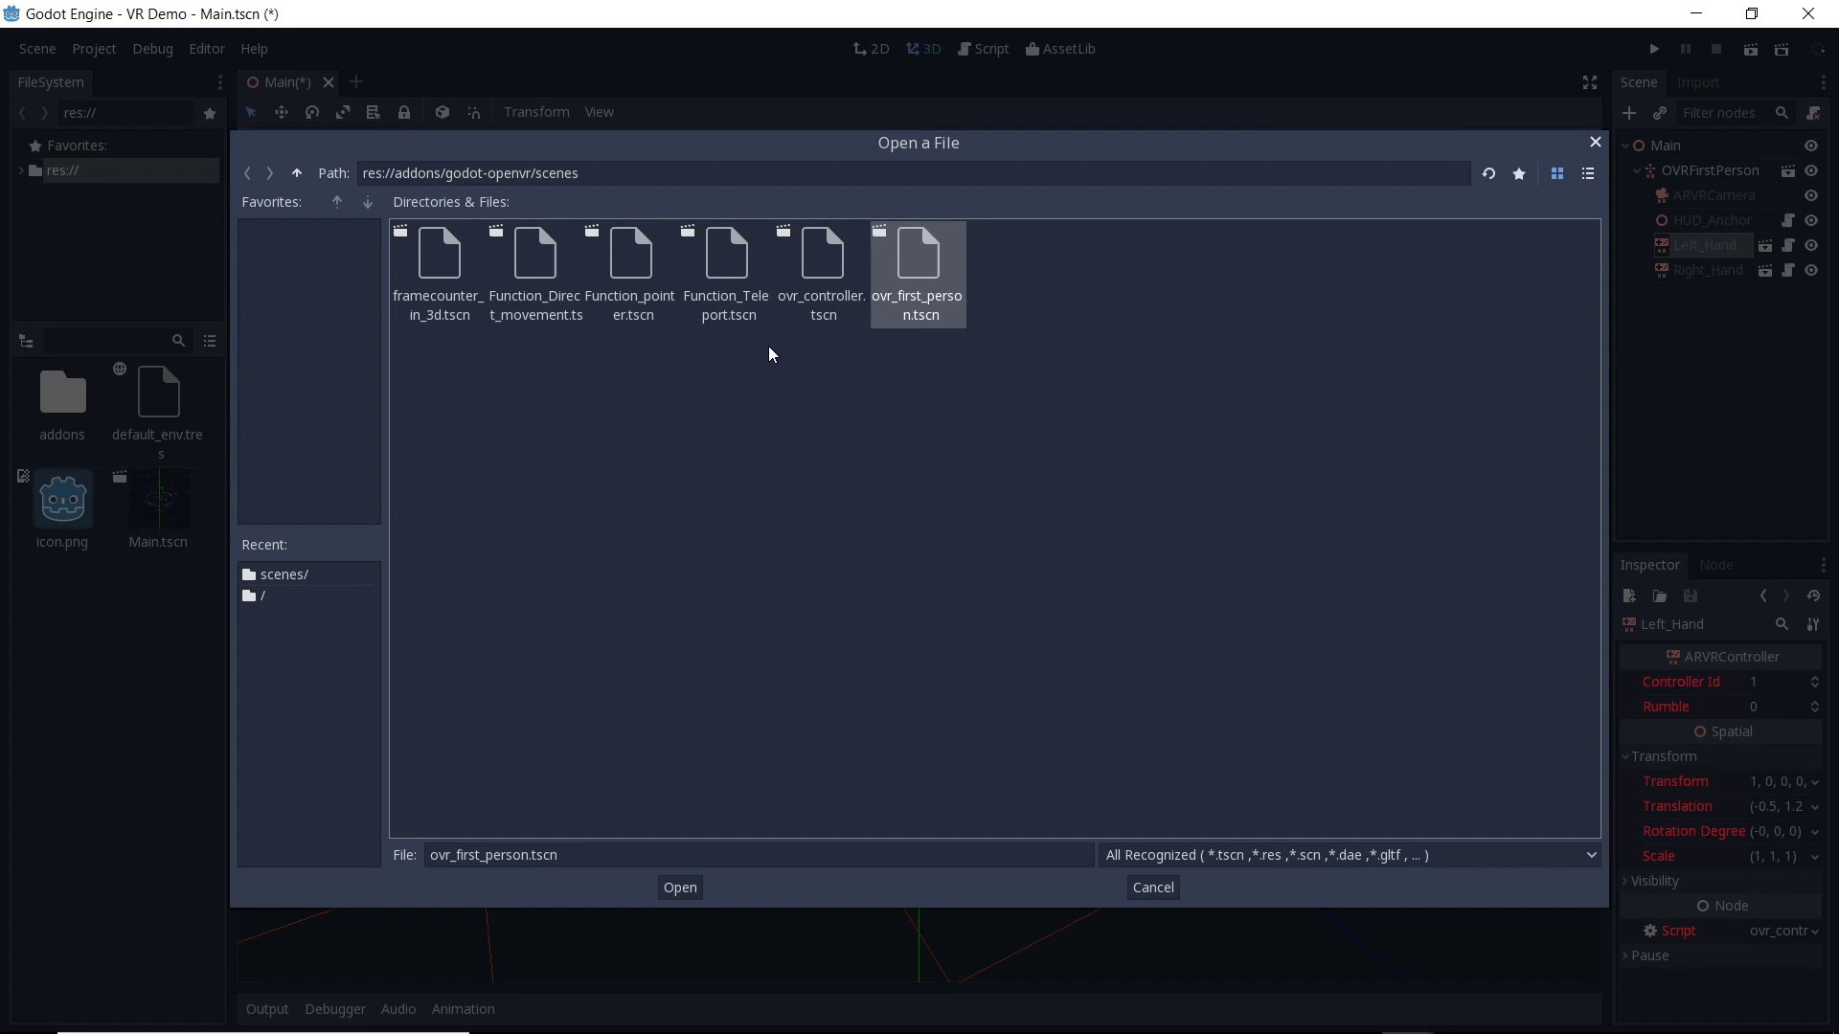
pyautogui.doubleClick(711, 259)
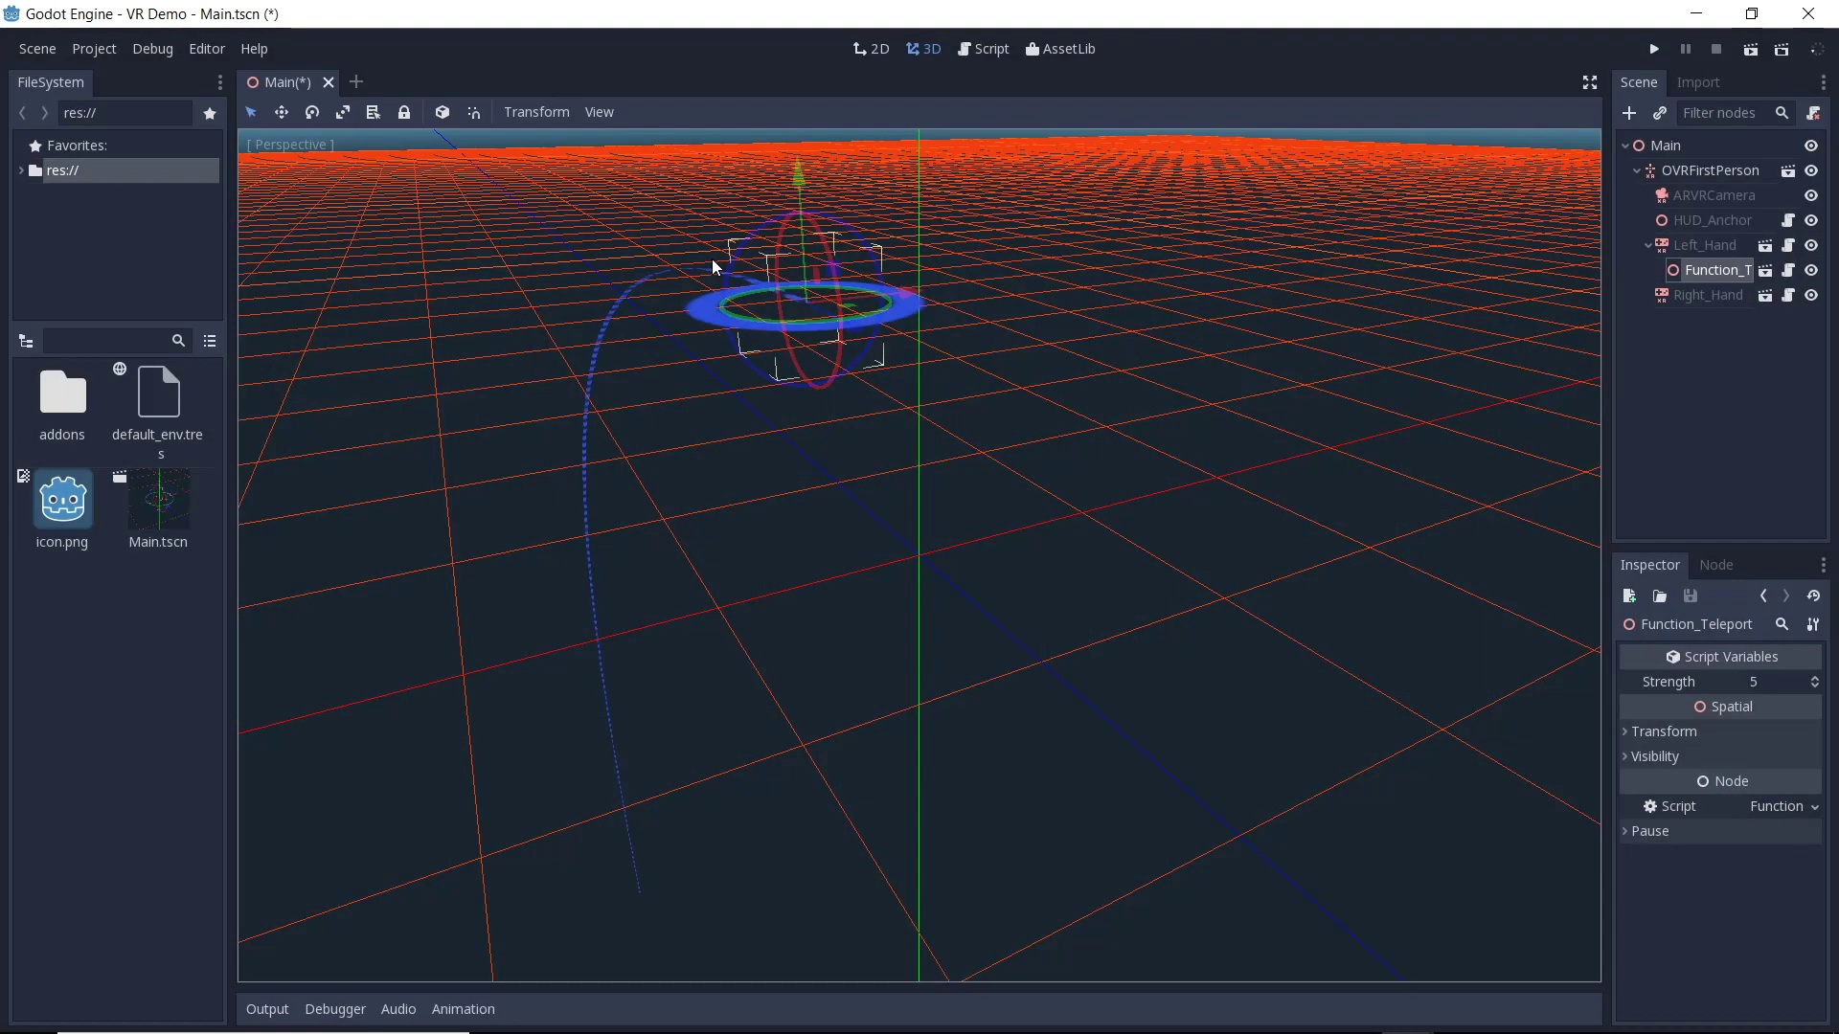
# Instance Function_Direct_movement under Right_Hand, then begin adding a child node to Main.
pyautogui.click(1687, 293)
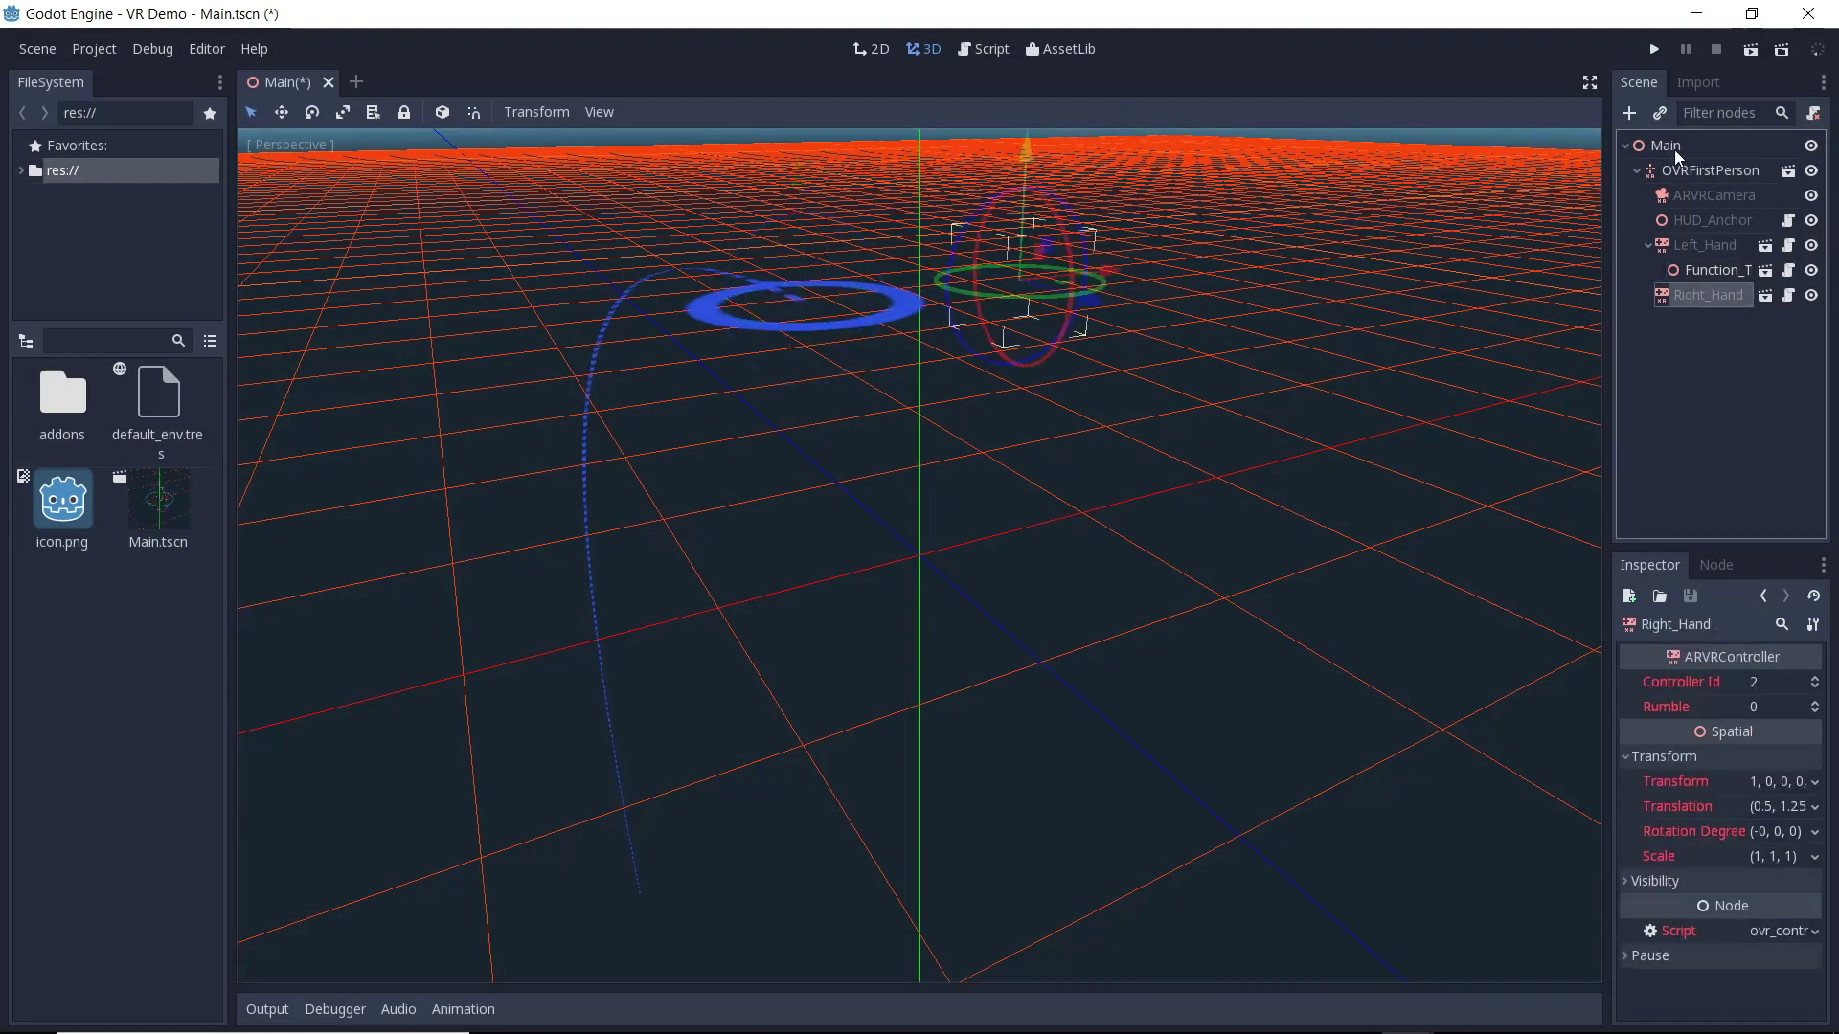
pyautogui.click(1660, 113)
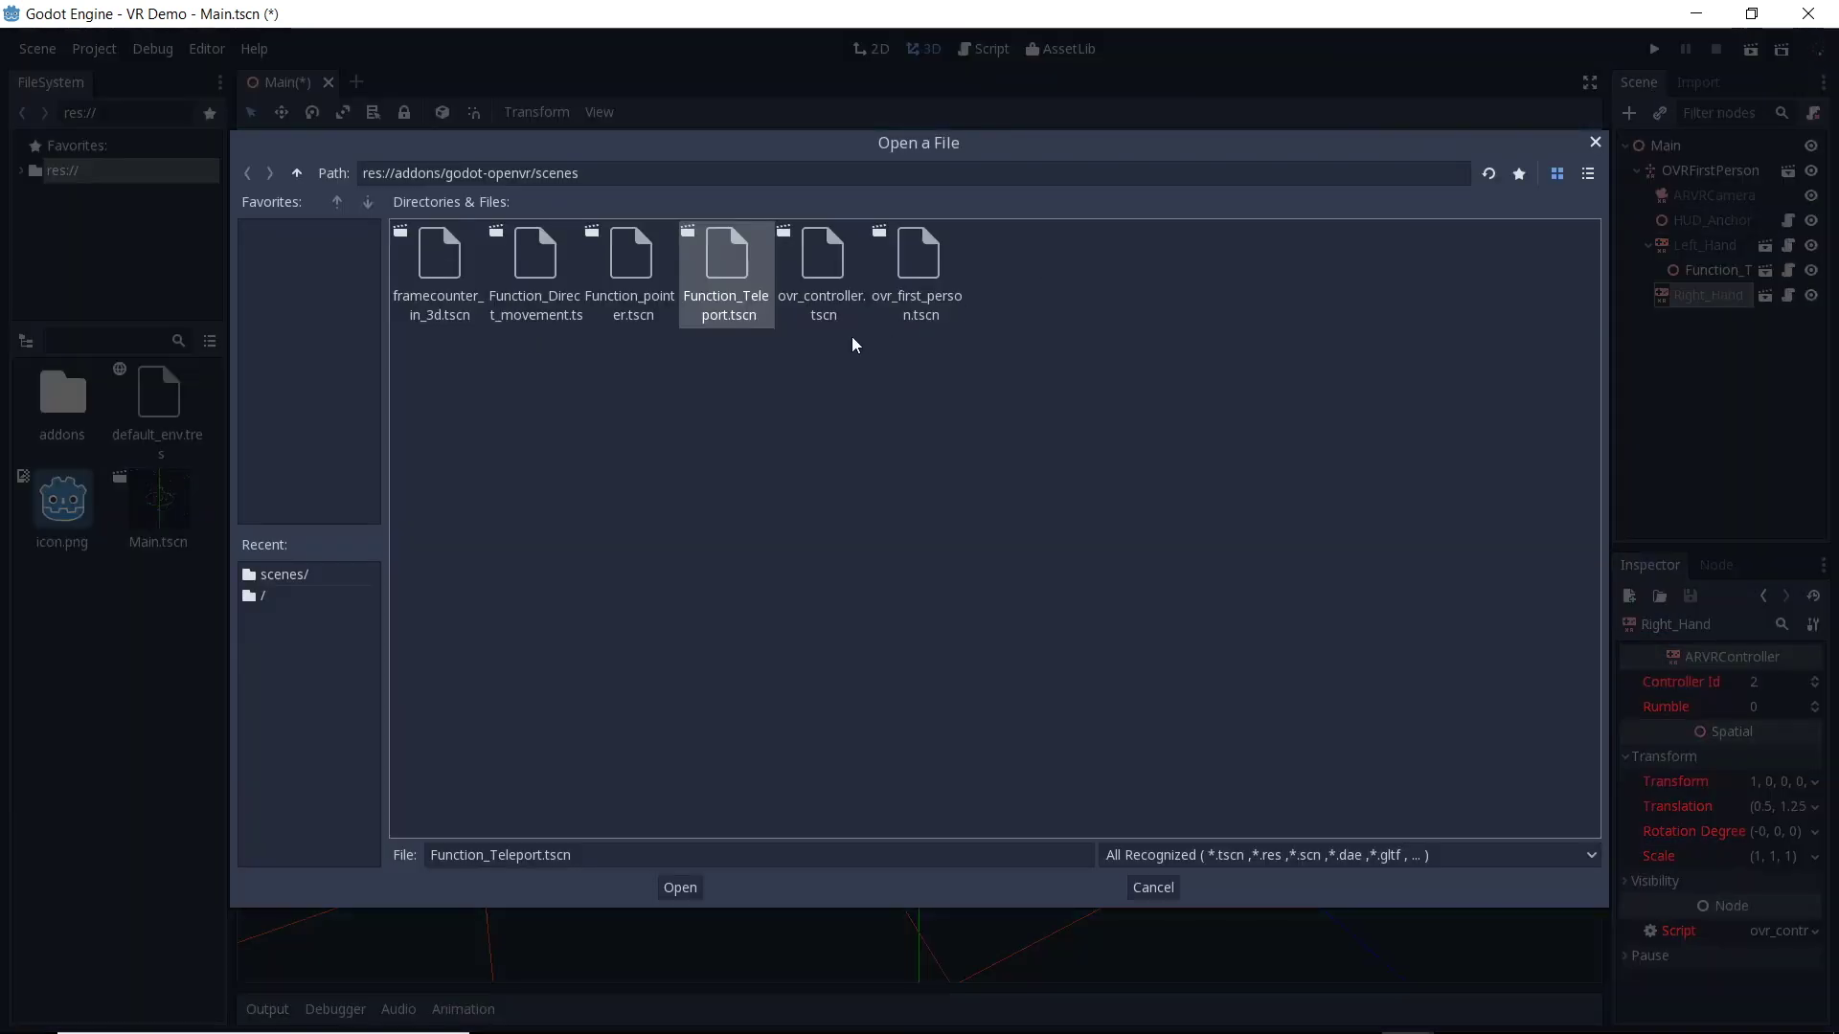
pyautogui.doubleClick(540, 266)
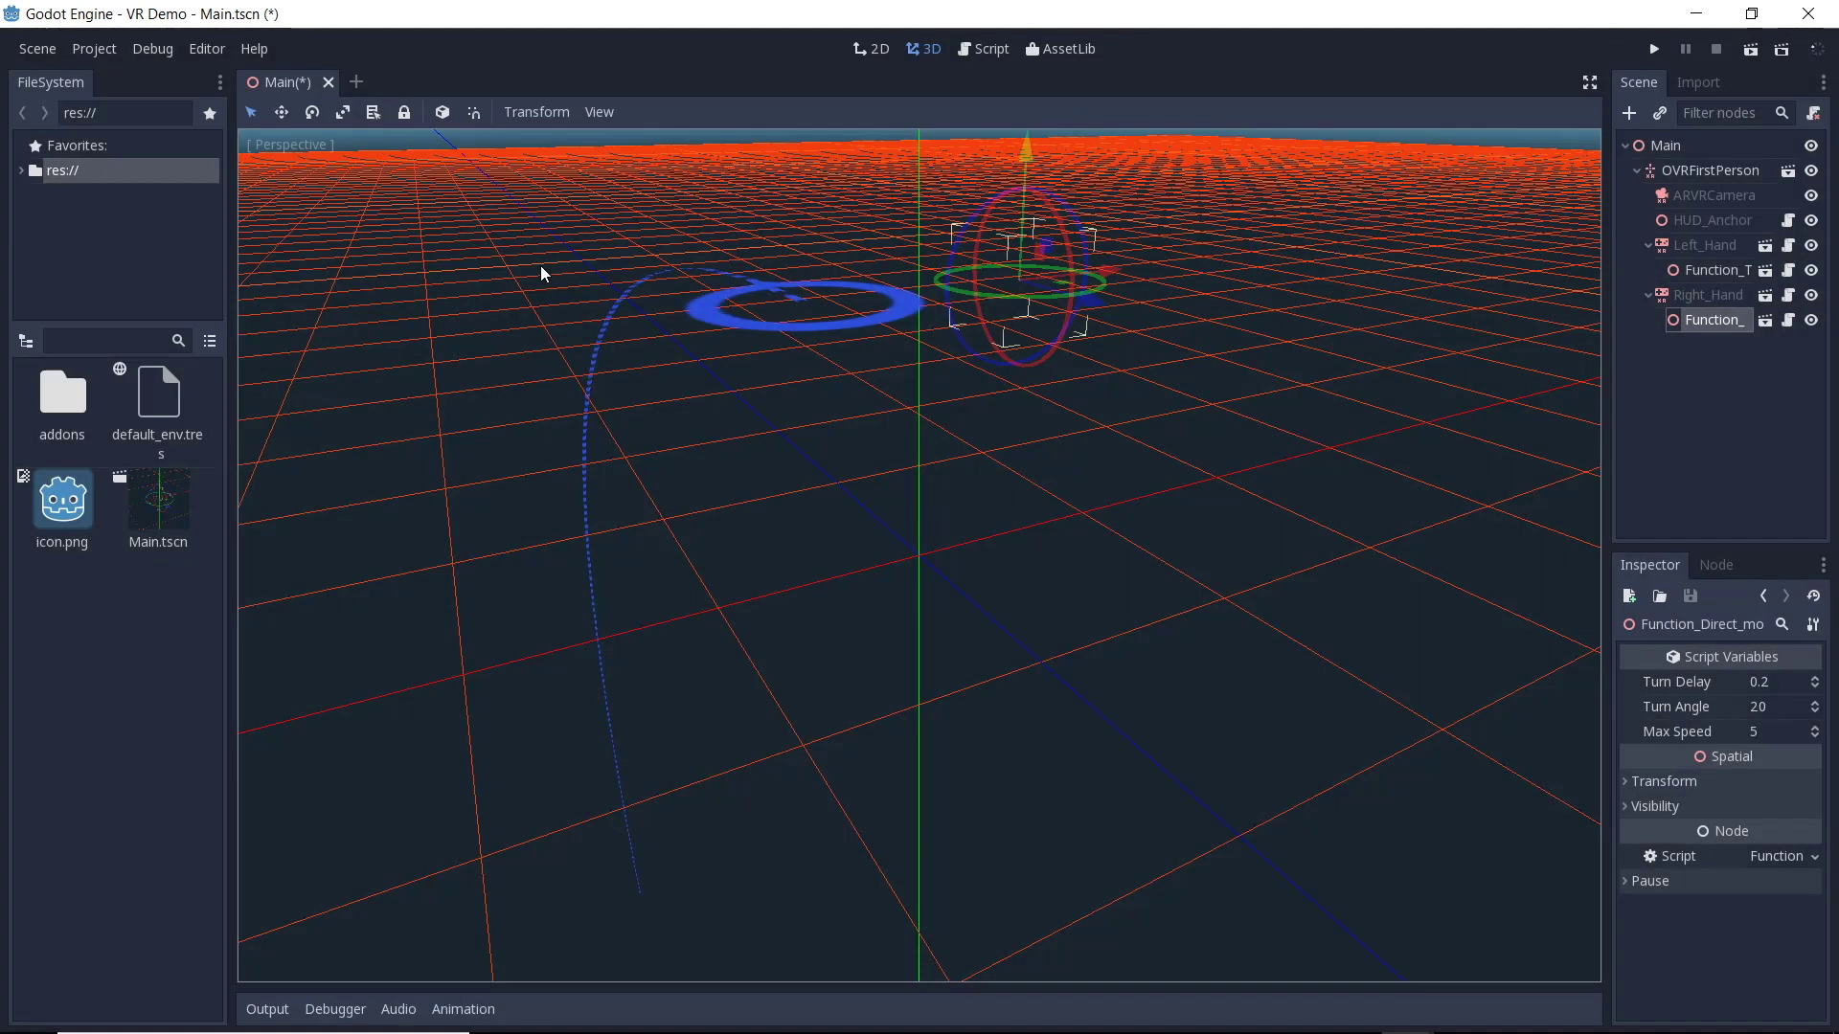
pyautogui.click(1701, 144)
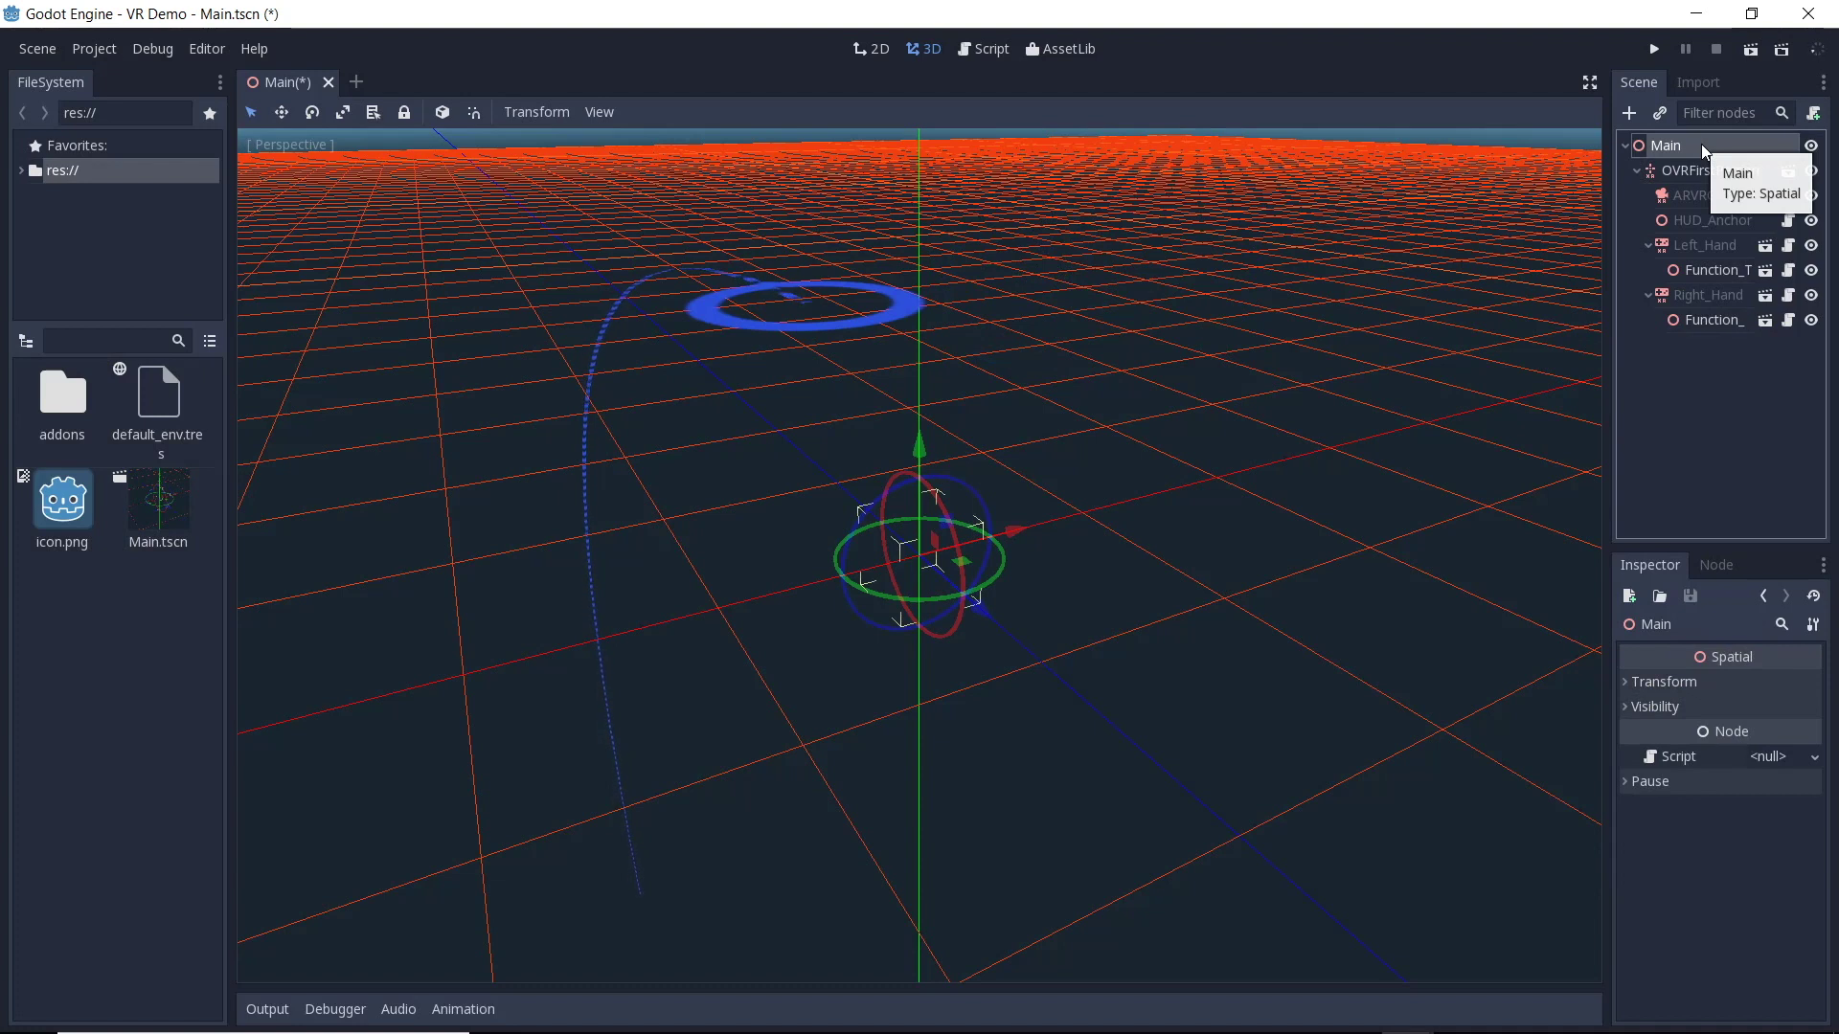
pyautogui.click(1629, 112)
# Add a StaticBody under Main and rename it Floor.
pyautogui.write('statis')
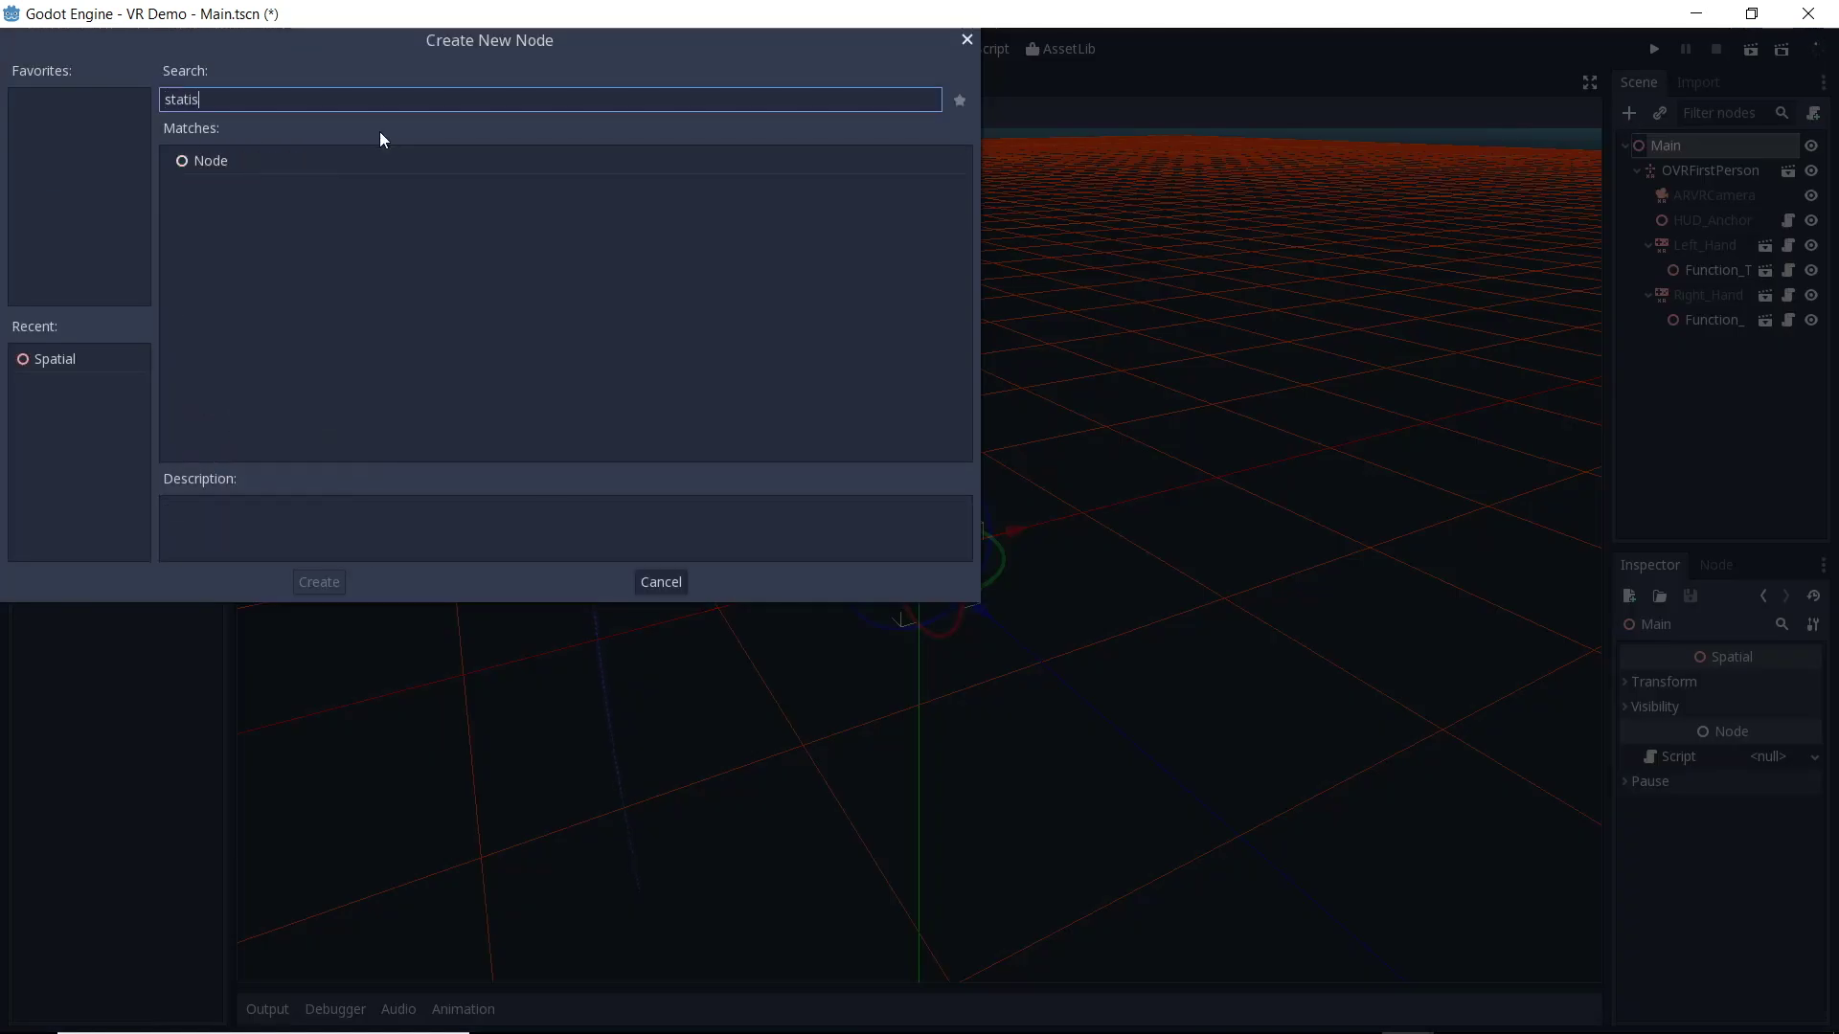
pyautogui.press('BackSpace')
pyautogui.write('c')
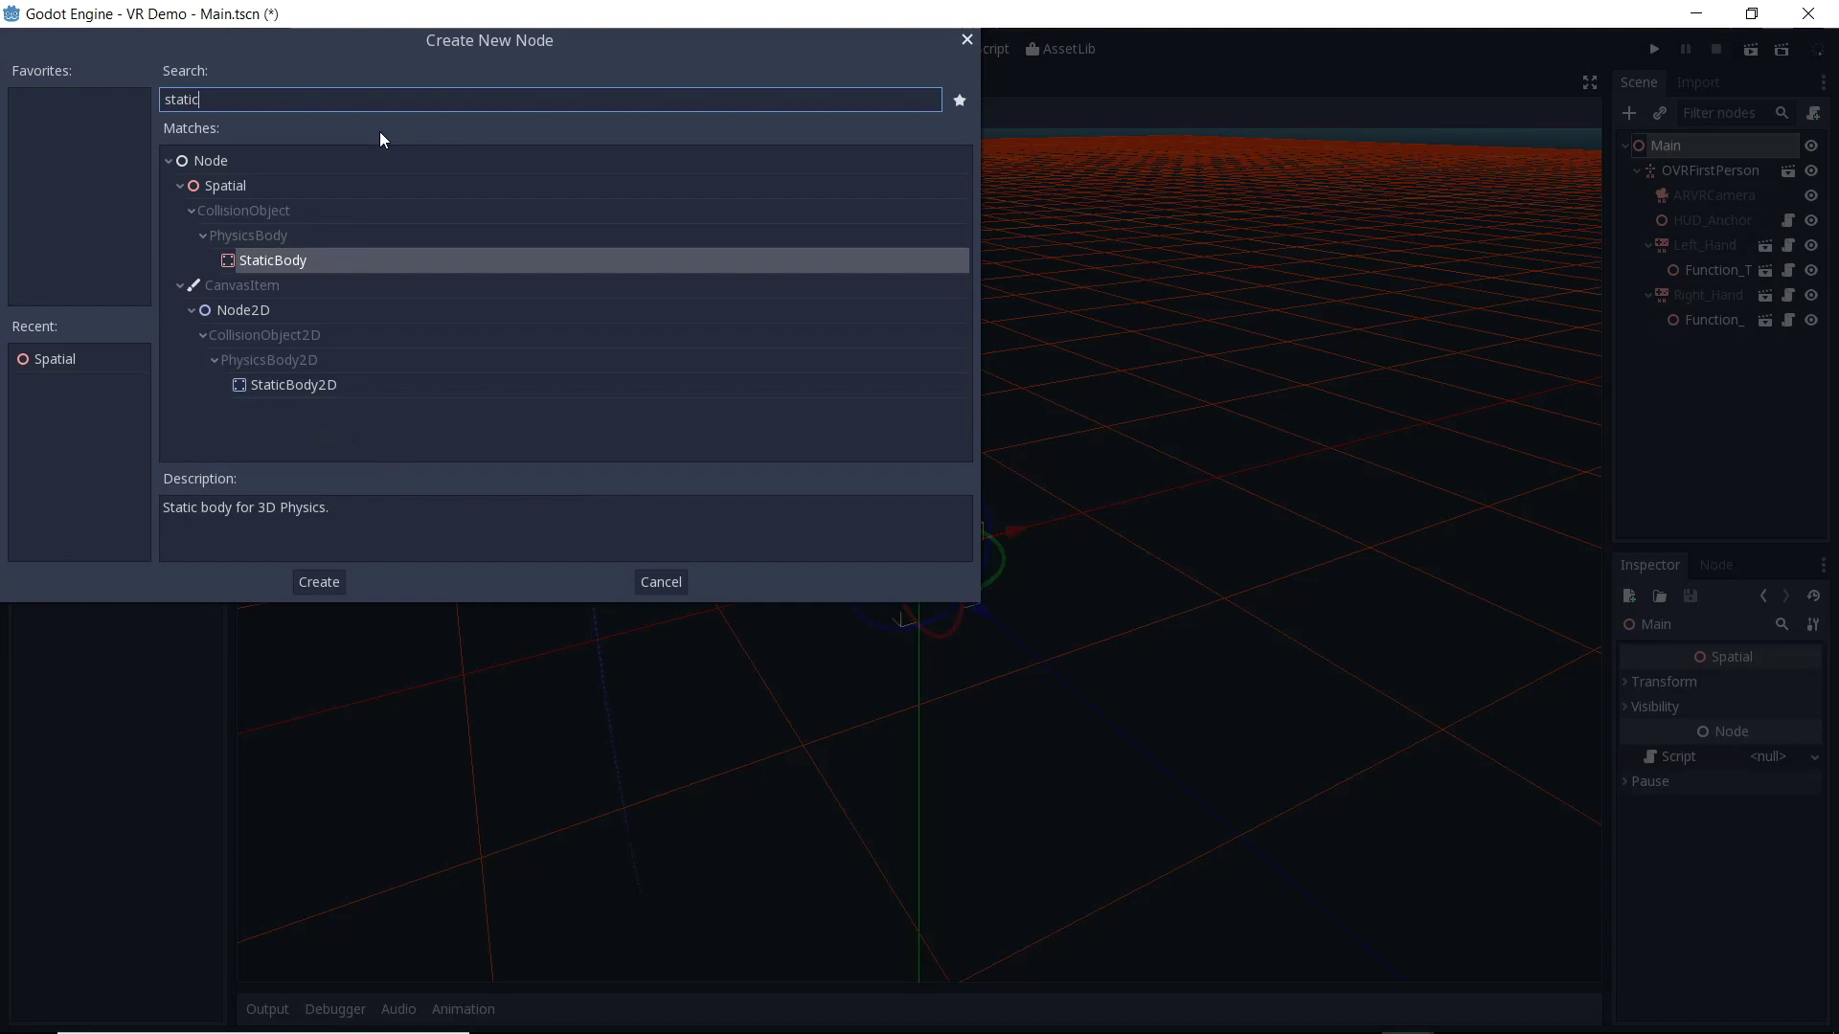
pyautogui.doubleClick(336, 259)
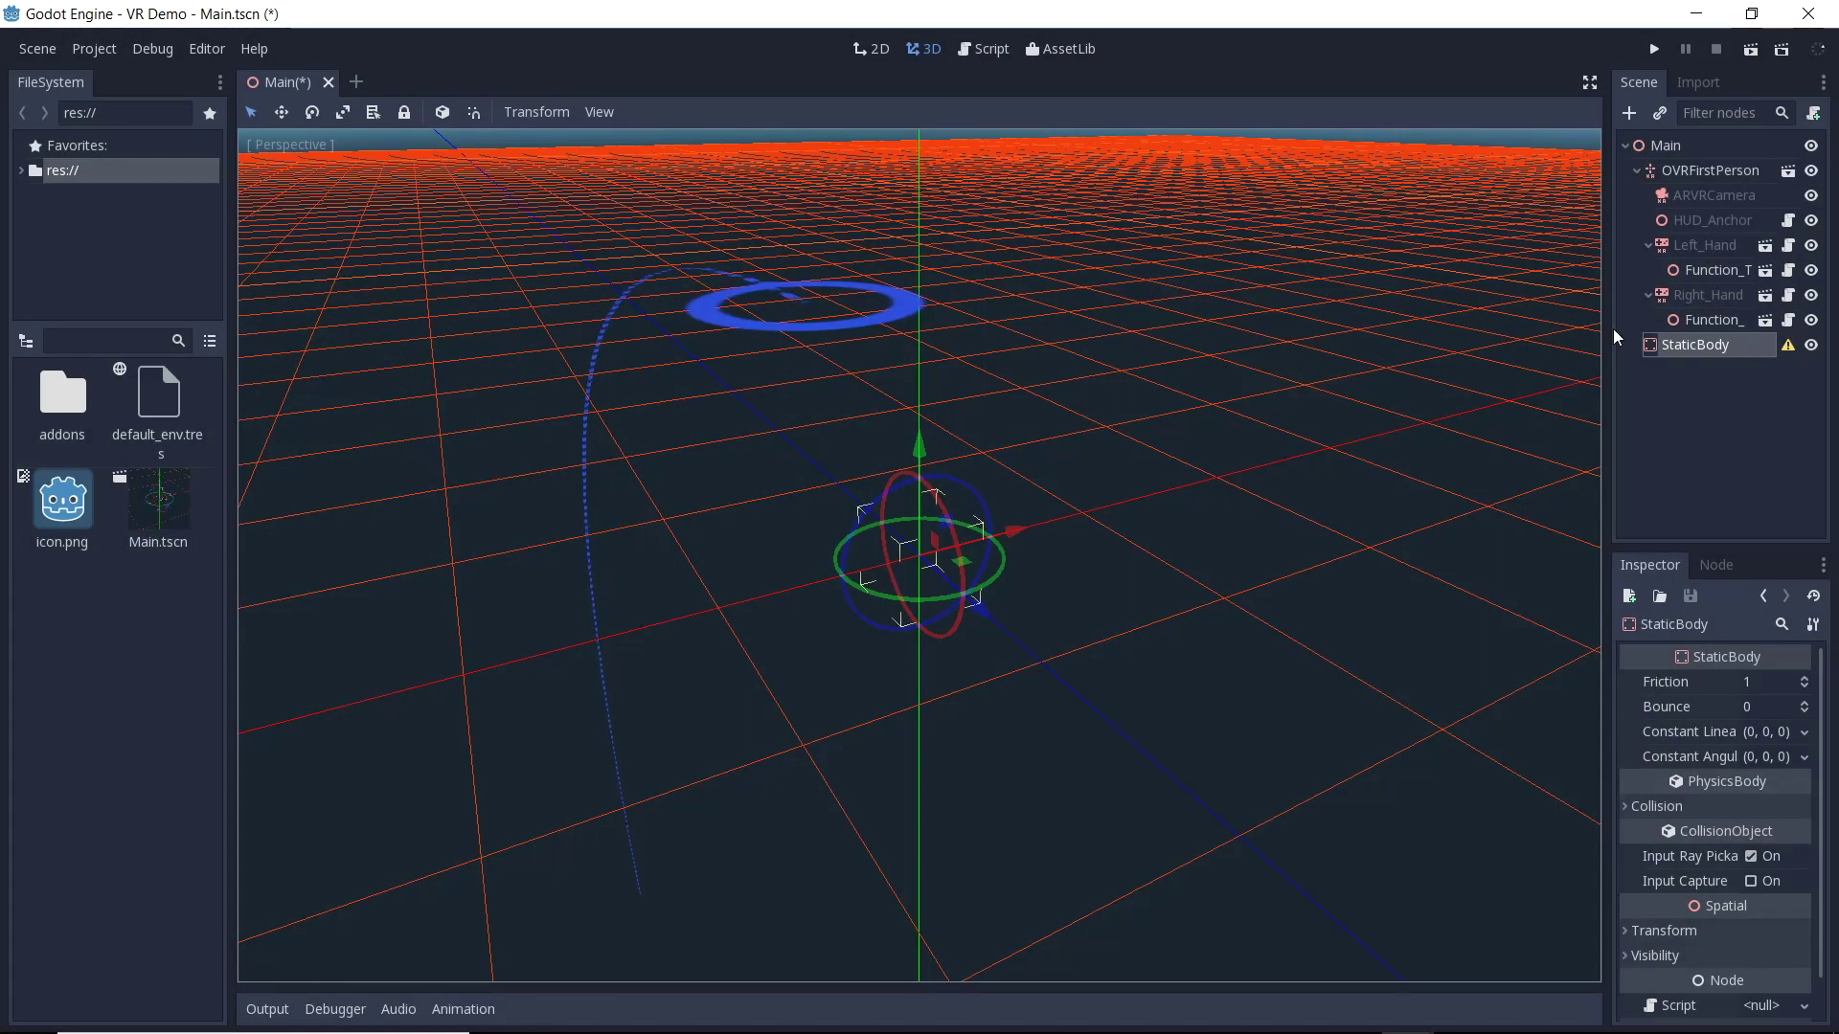
pyautogui.doubleClick(1685, 347)
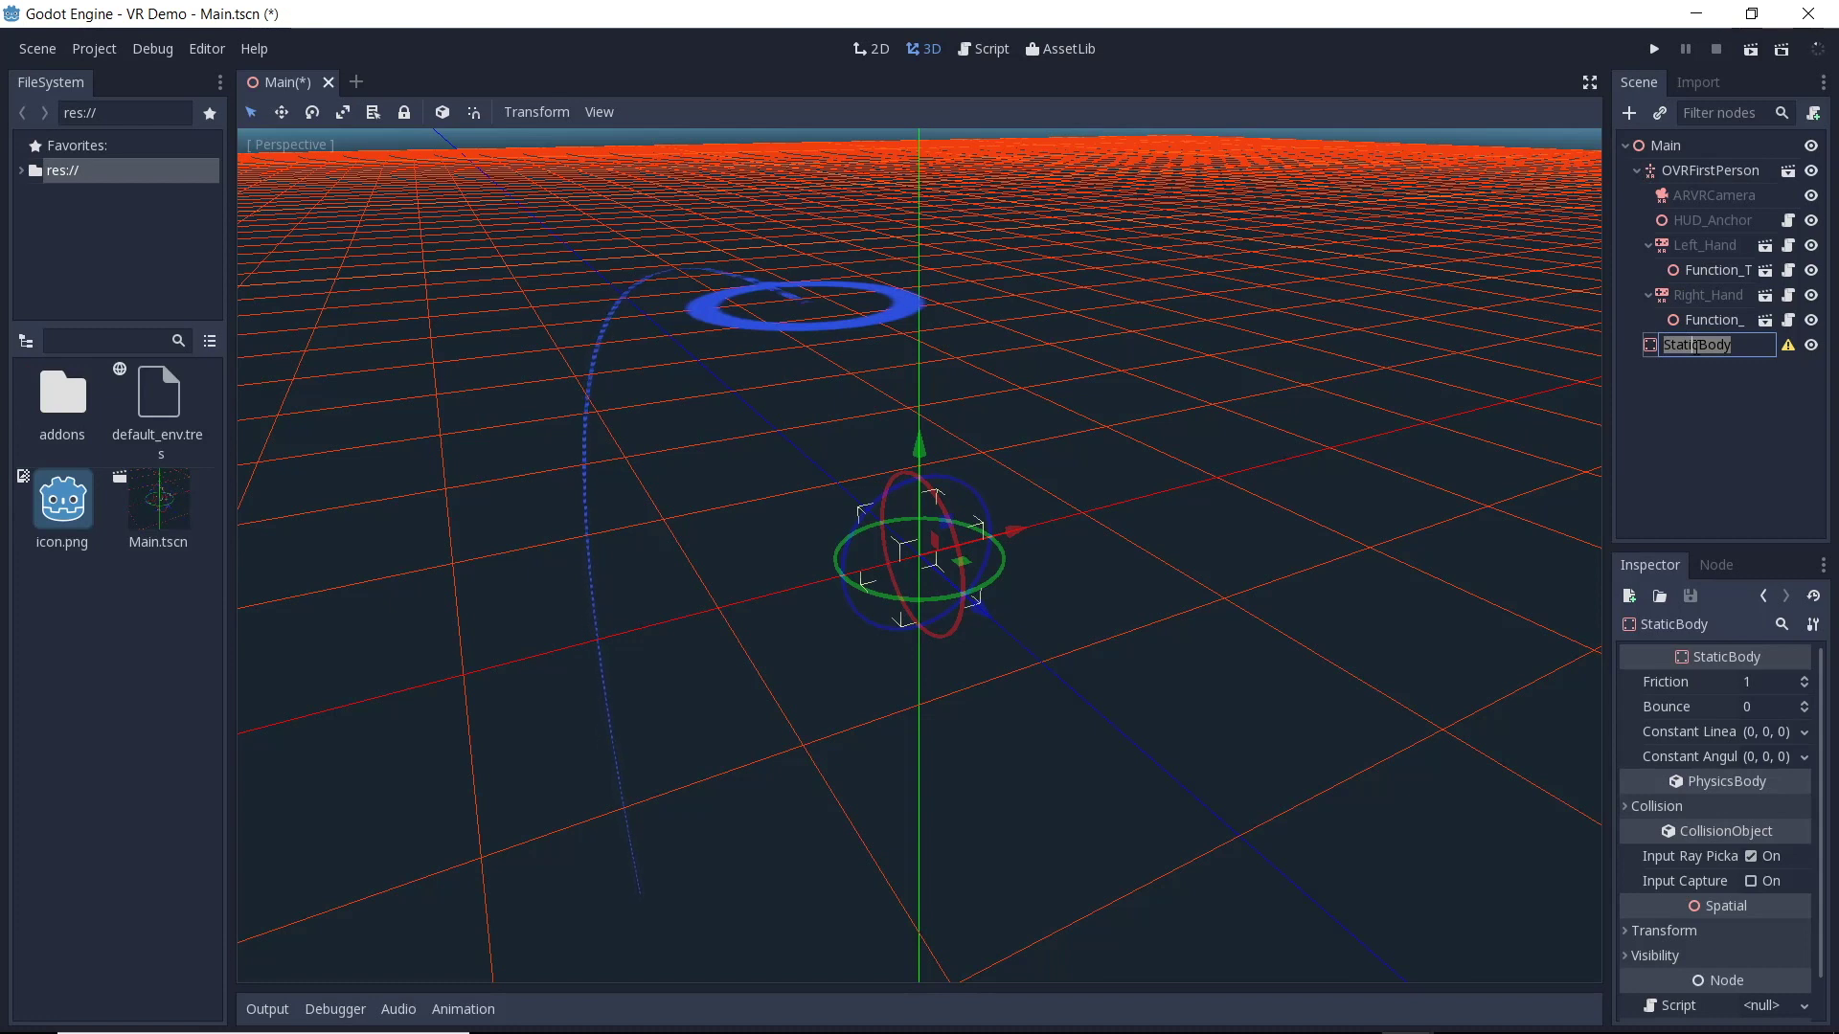
pyautogui.write('Floor')
pyautogui.press('Return')
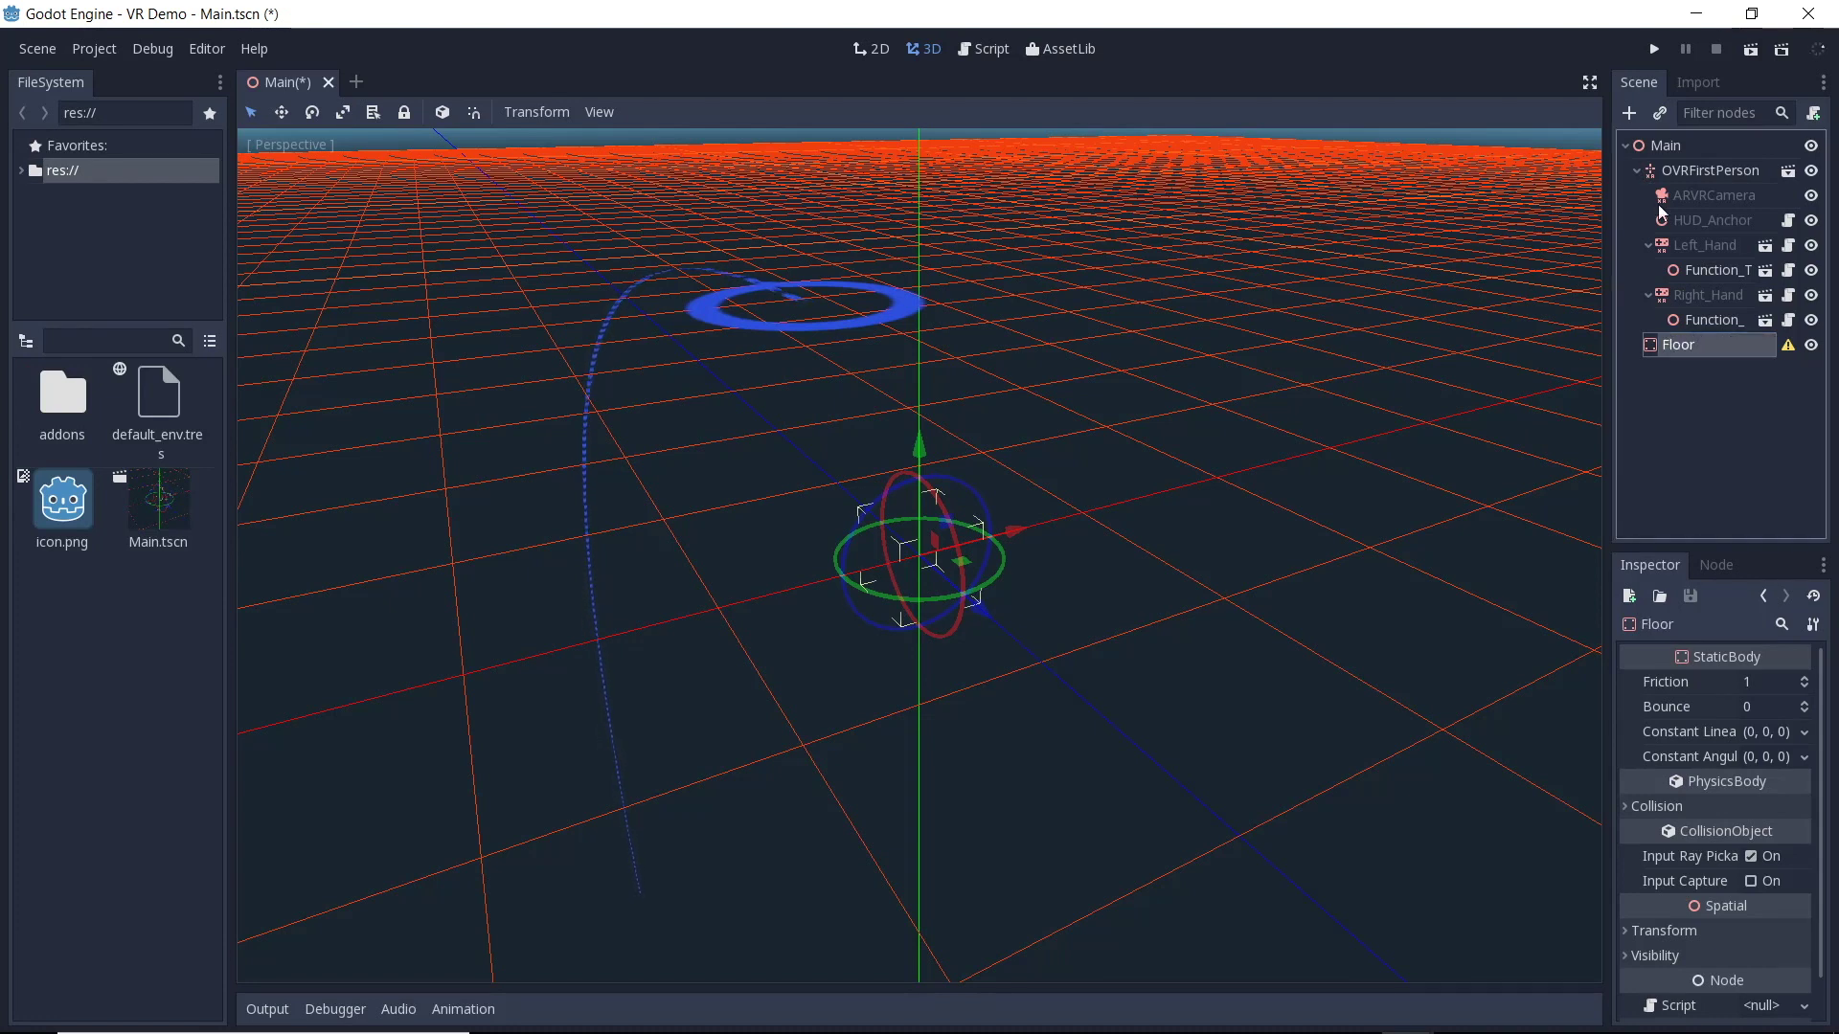
# Give Floor a CollisionShape child with a new PlaneShape.
pyautogui.click(1630, 113)
pyautogui.write('col')
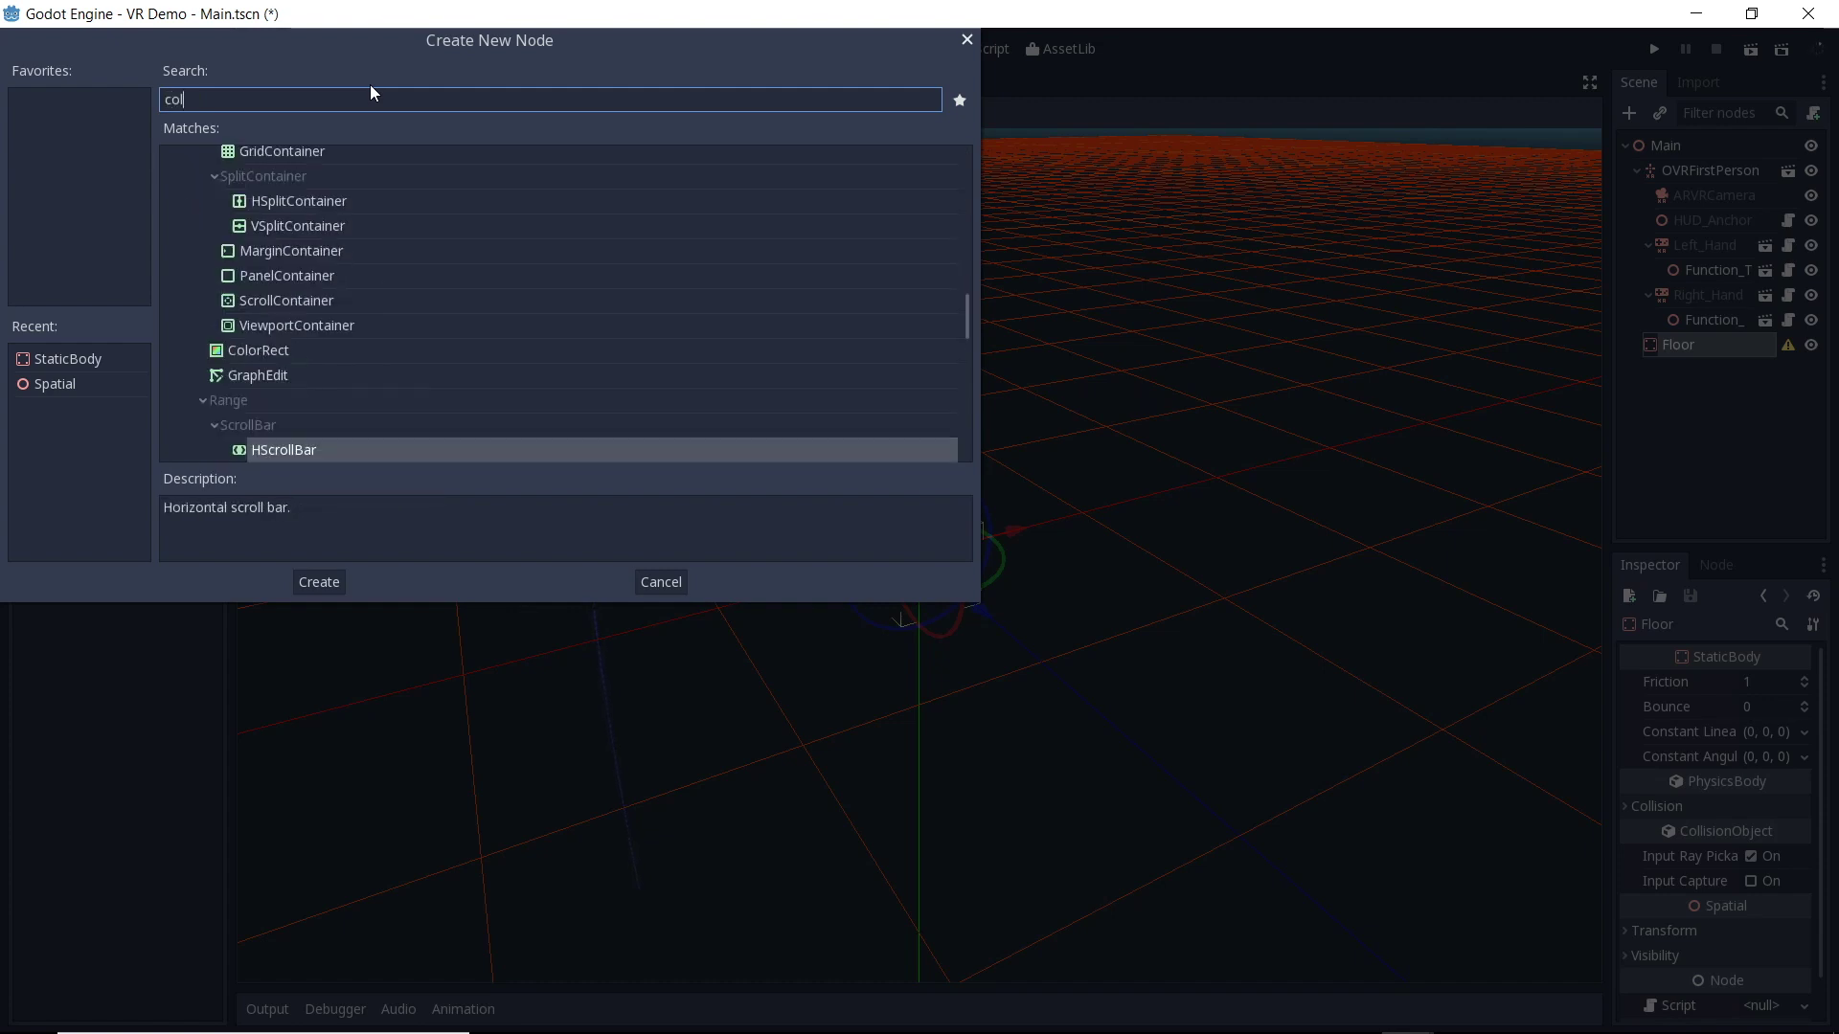
pyautogui.write('lision')
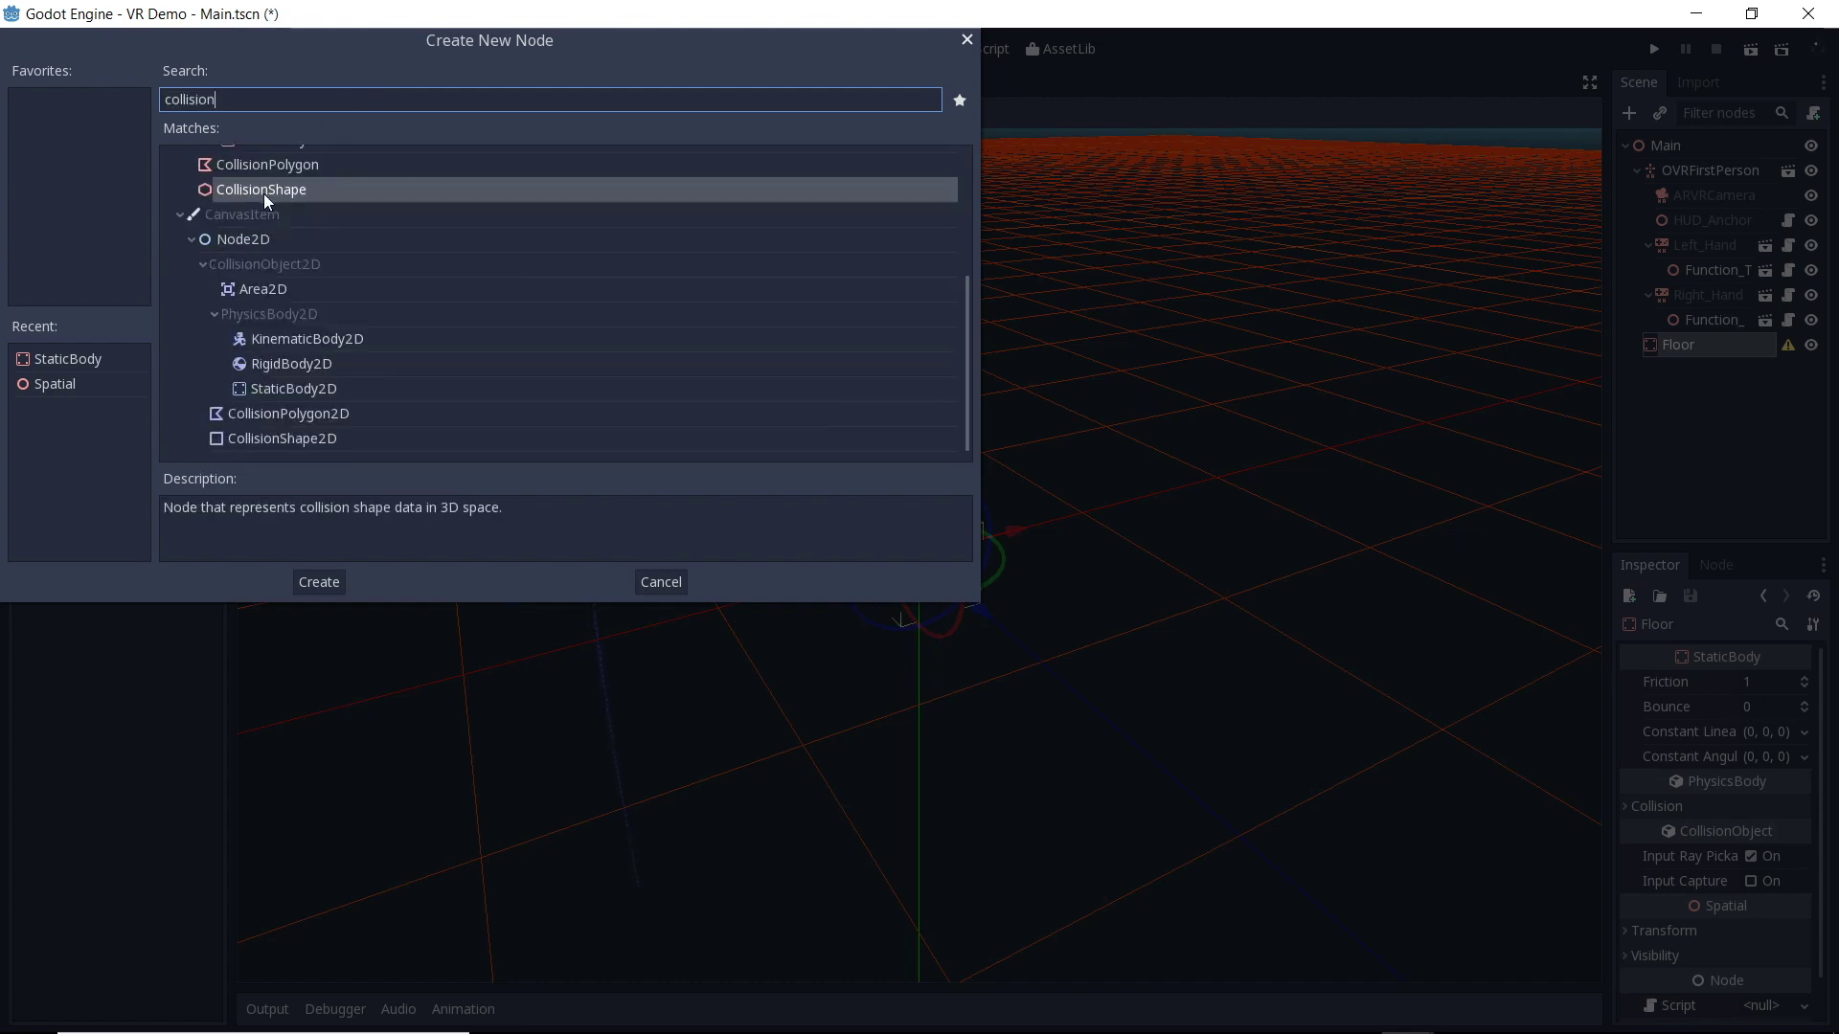
pyautogui.doubleClick(264, 194)
pyautogui.click(1813, 683)
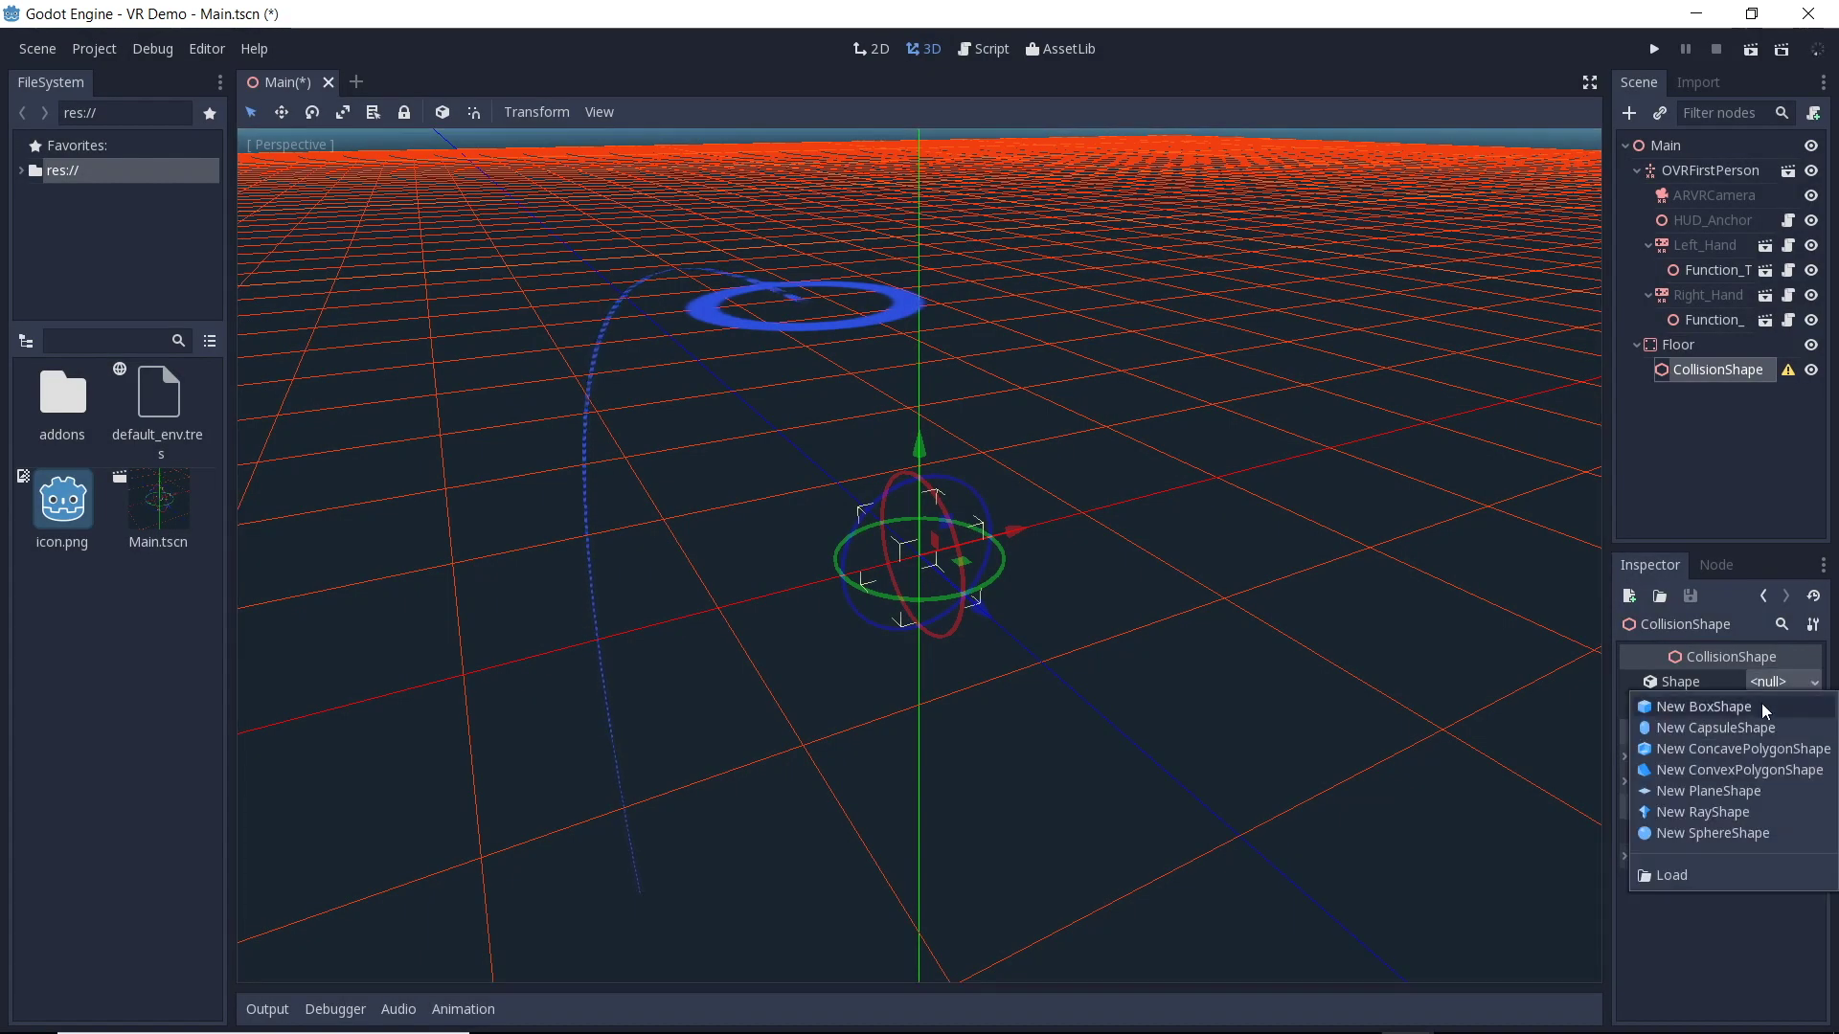
pyautogui.click(1726, 794)
# Start adding a MeshInstance child to Floor.
pyautogui.doubleClick(1707, 347)
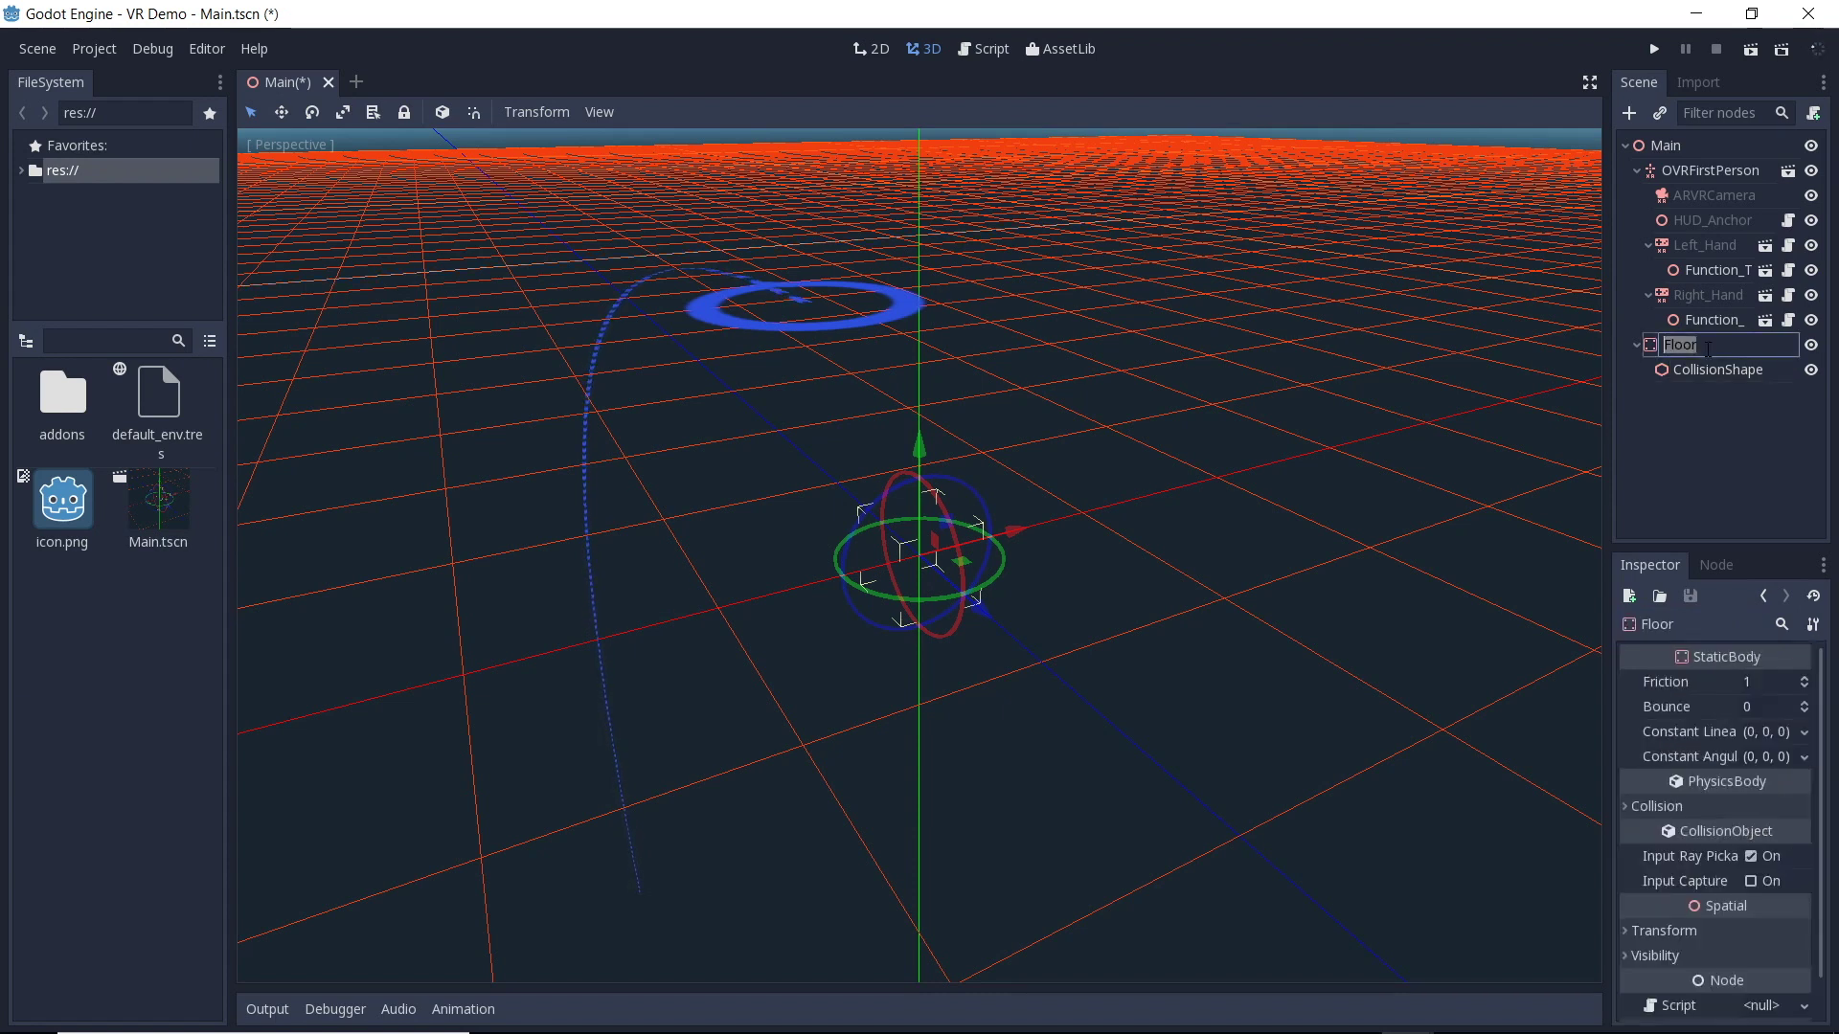
pyautogui.click(1630, 113)
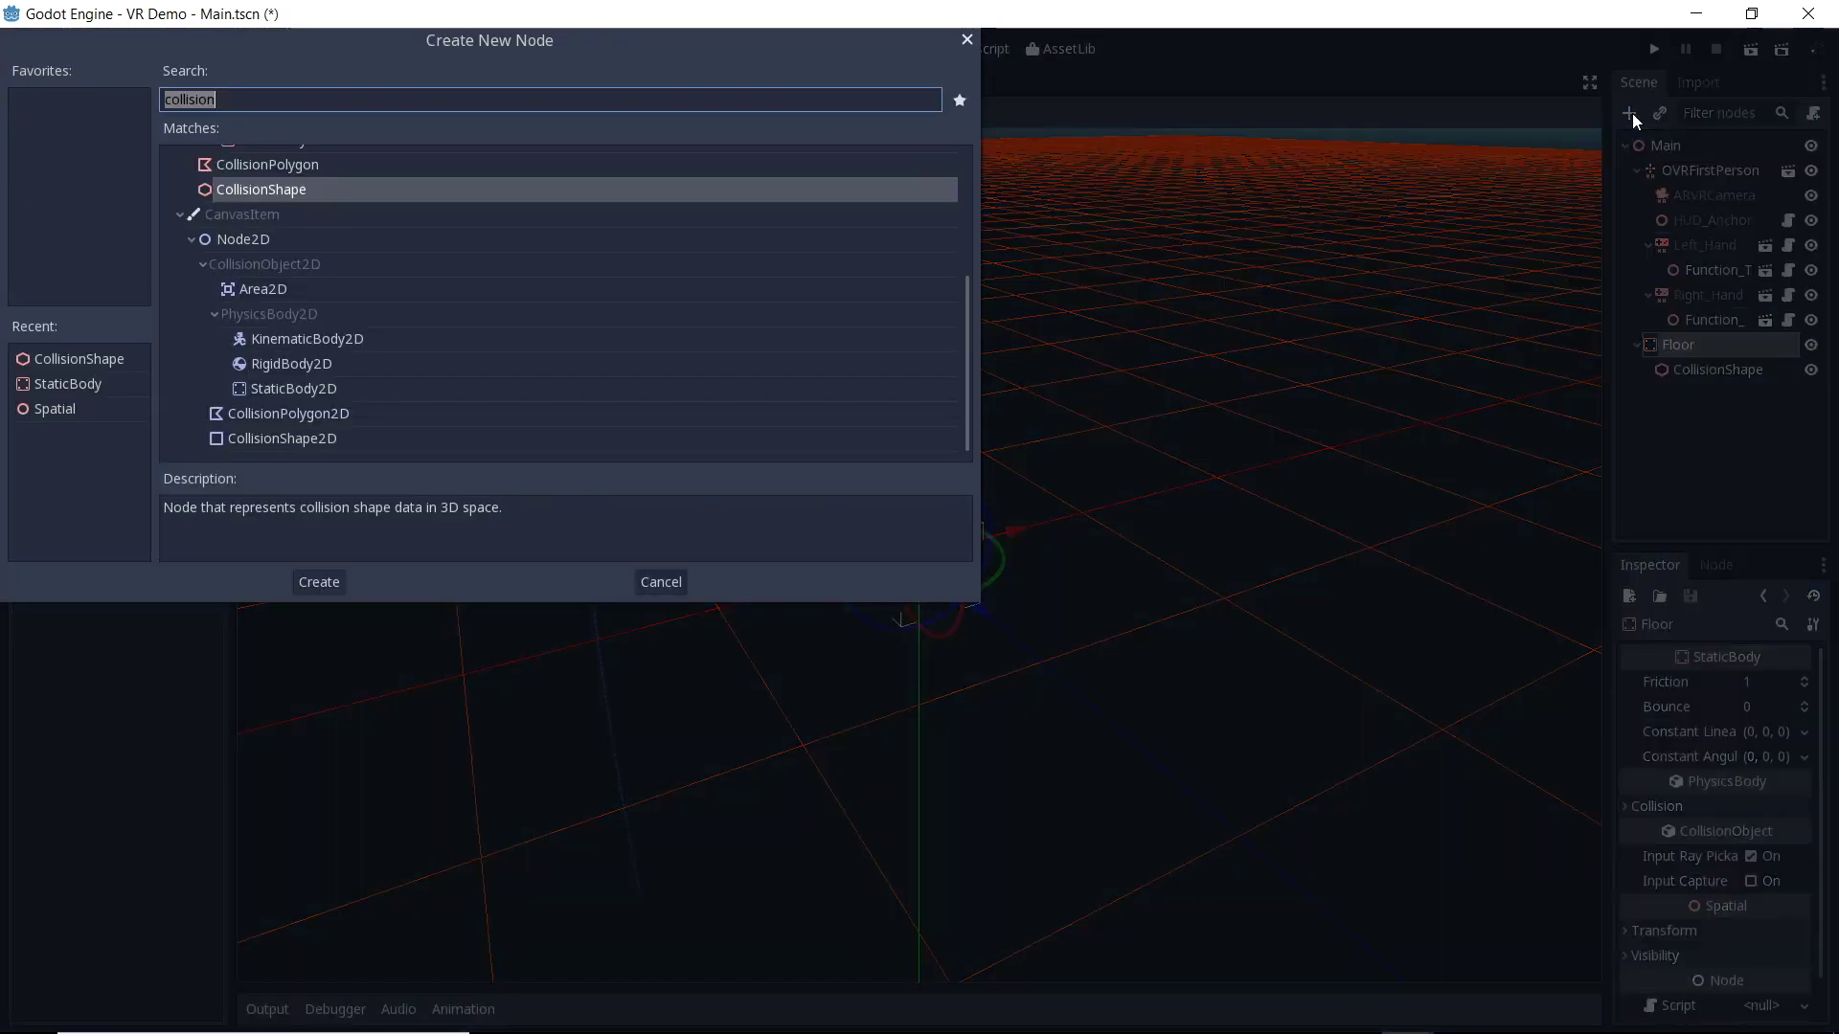
pyautogui.write('meshin')
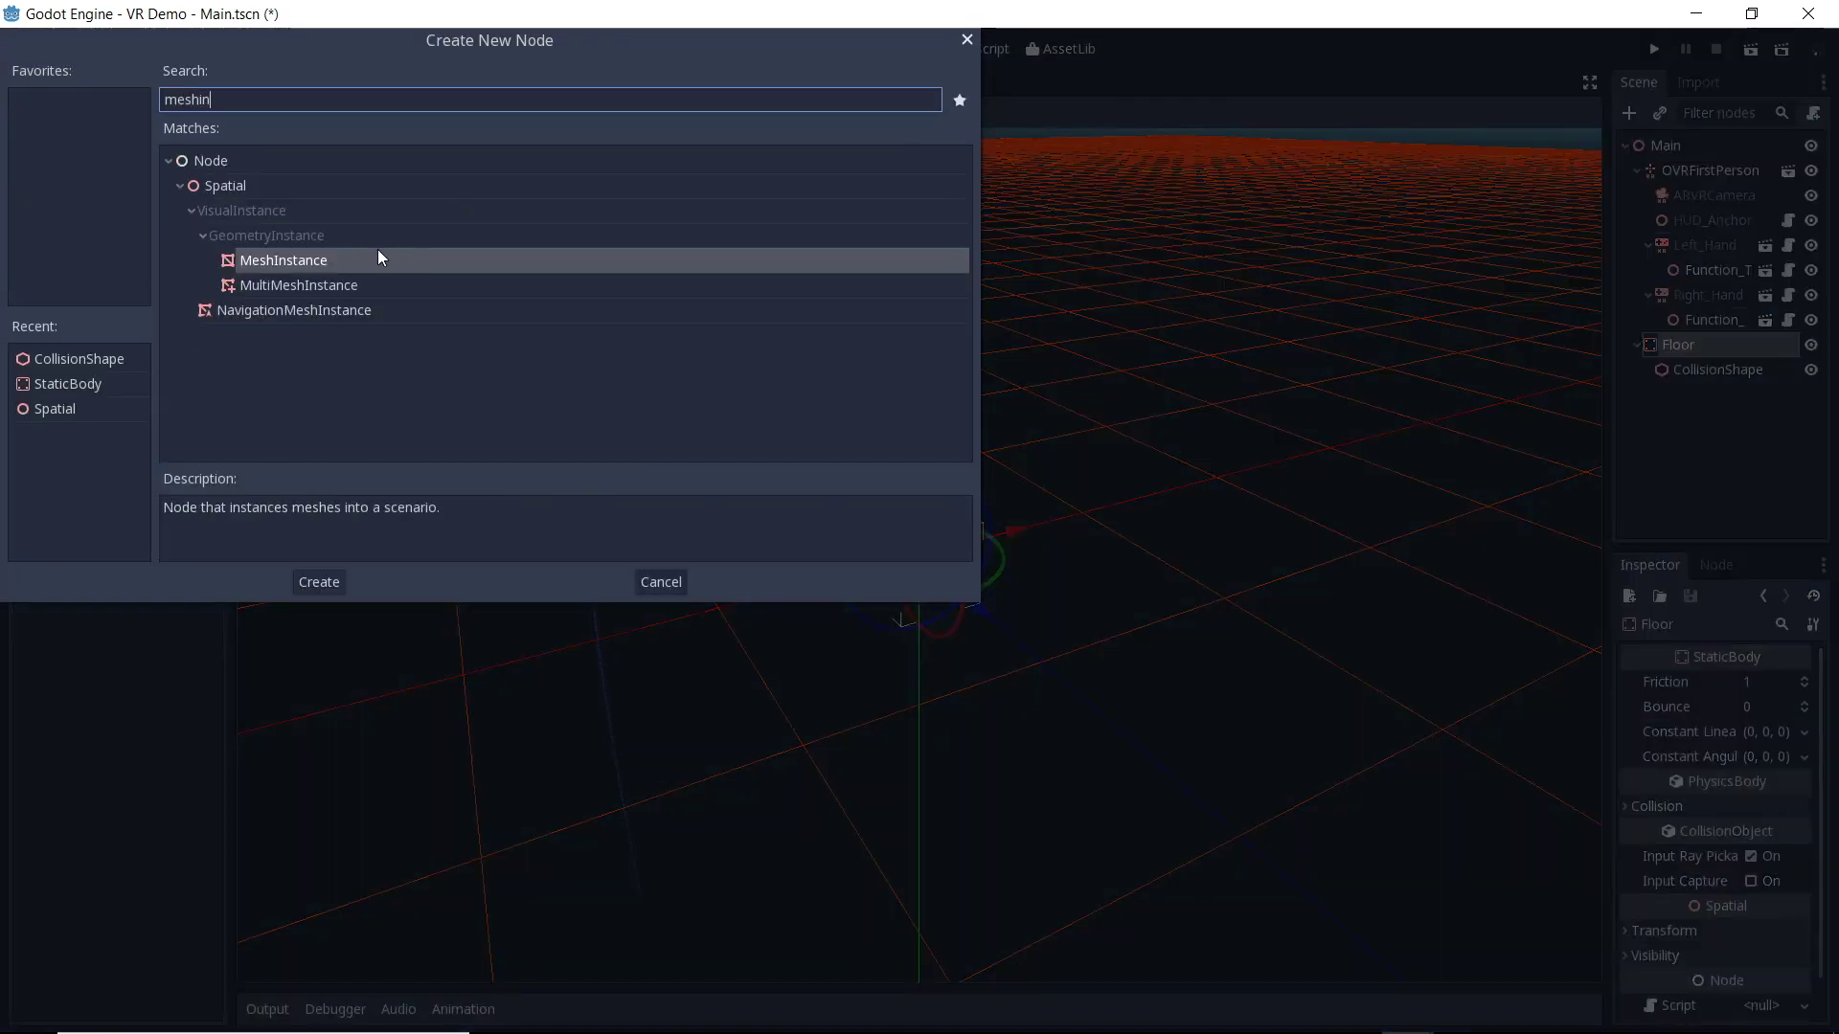
# Add a MeshInstance under Floor with a new PlaneMesh sized 1000×1000.
pyautogui.doubleClick(365, 259)
pyautogui.click(1807, 682)
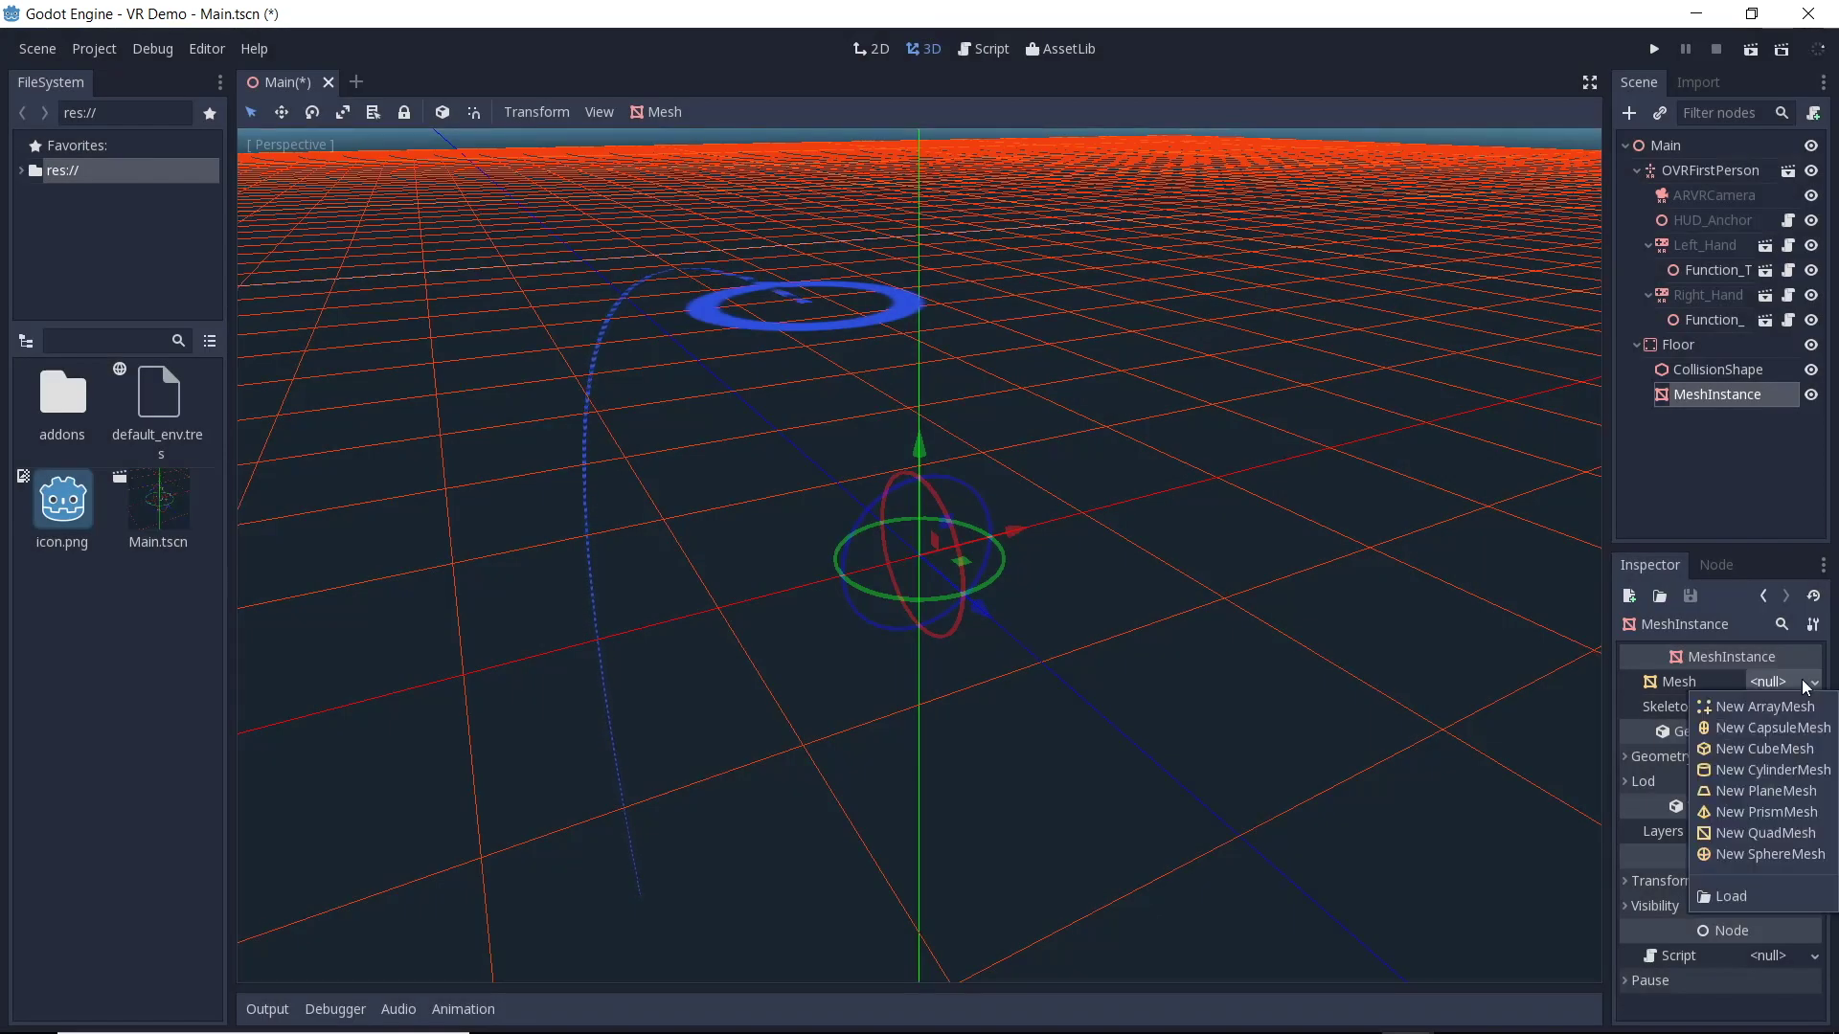
pyautogui.click(1783, 798)
pyautogui.click(1769, 707)
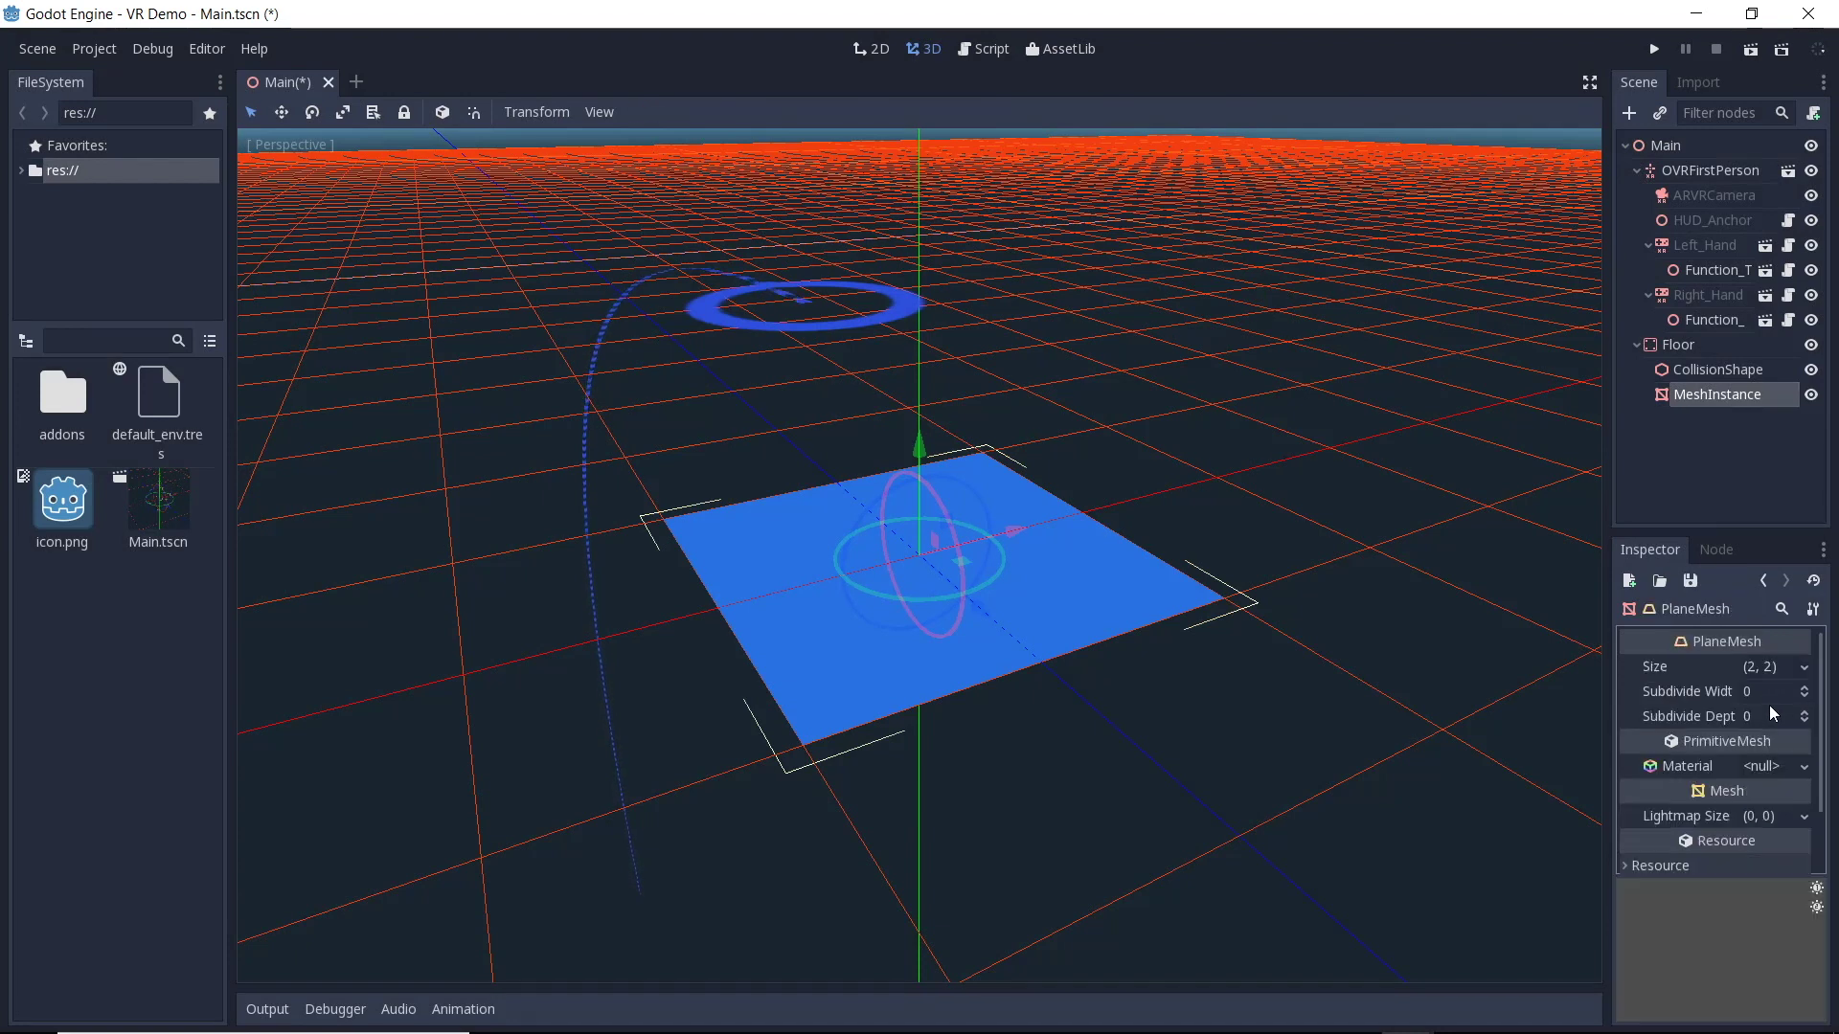
pyautogui.click(1804, 669)
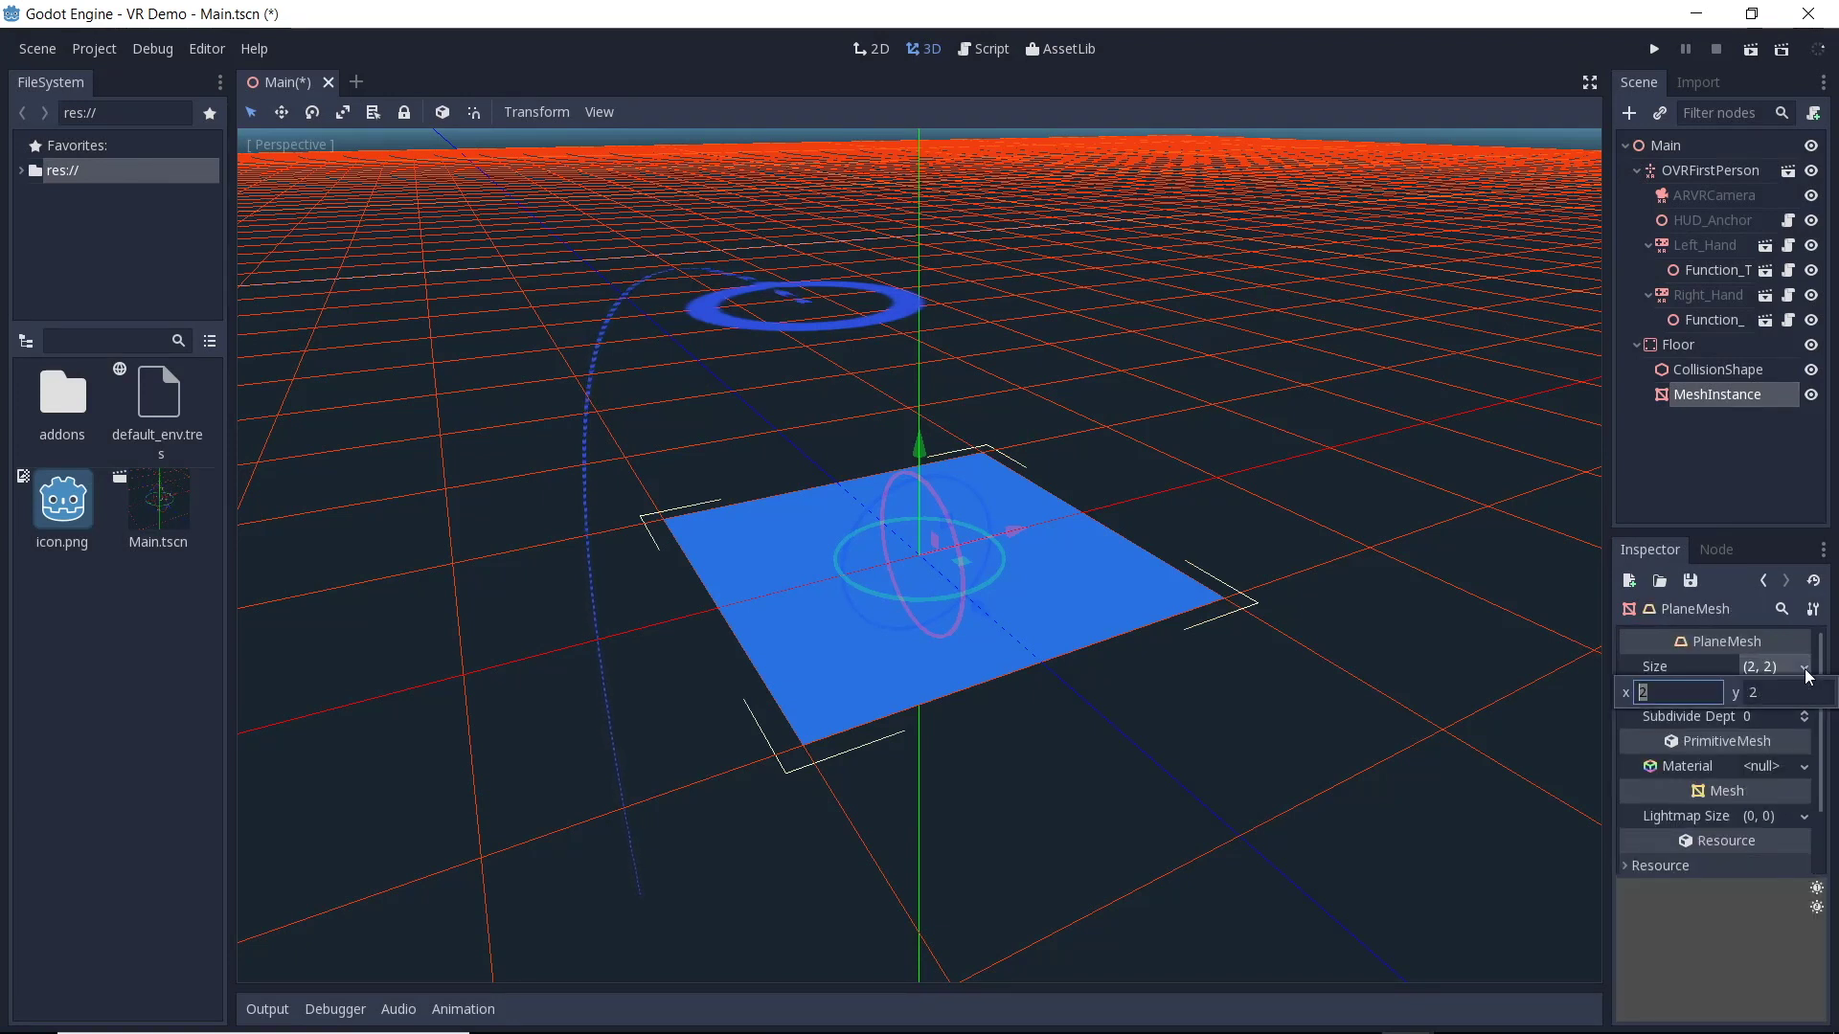
pyautogui.write('1000')
pyautogui.press('Tab')
pyautogui.write('1000')
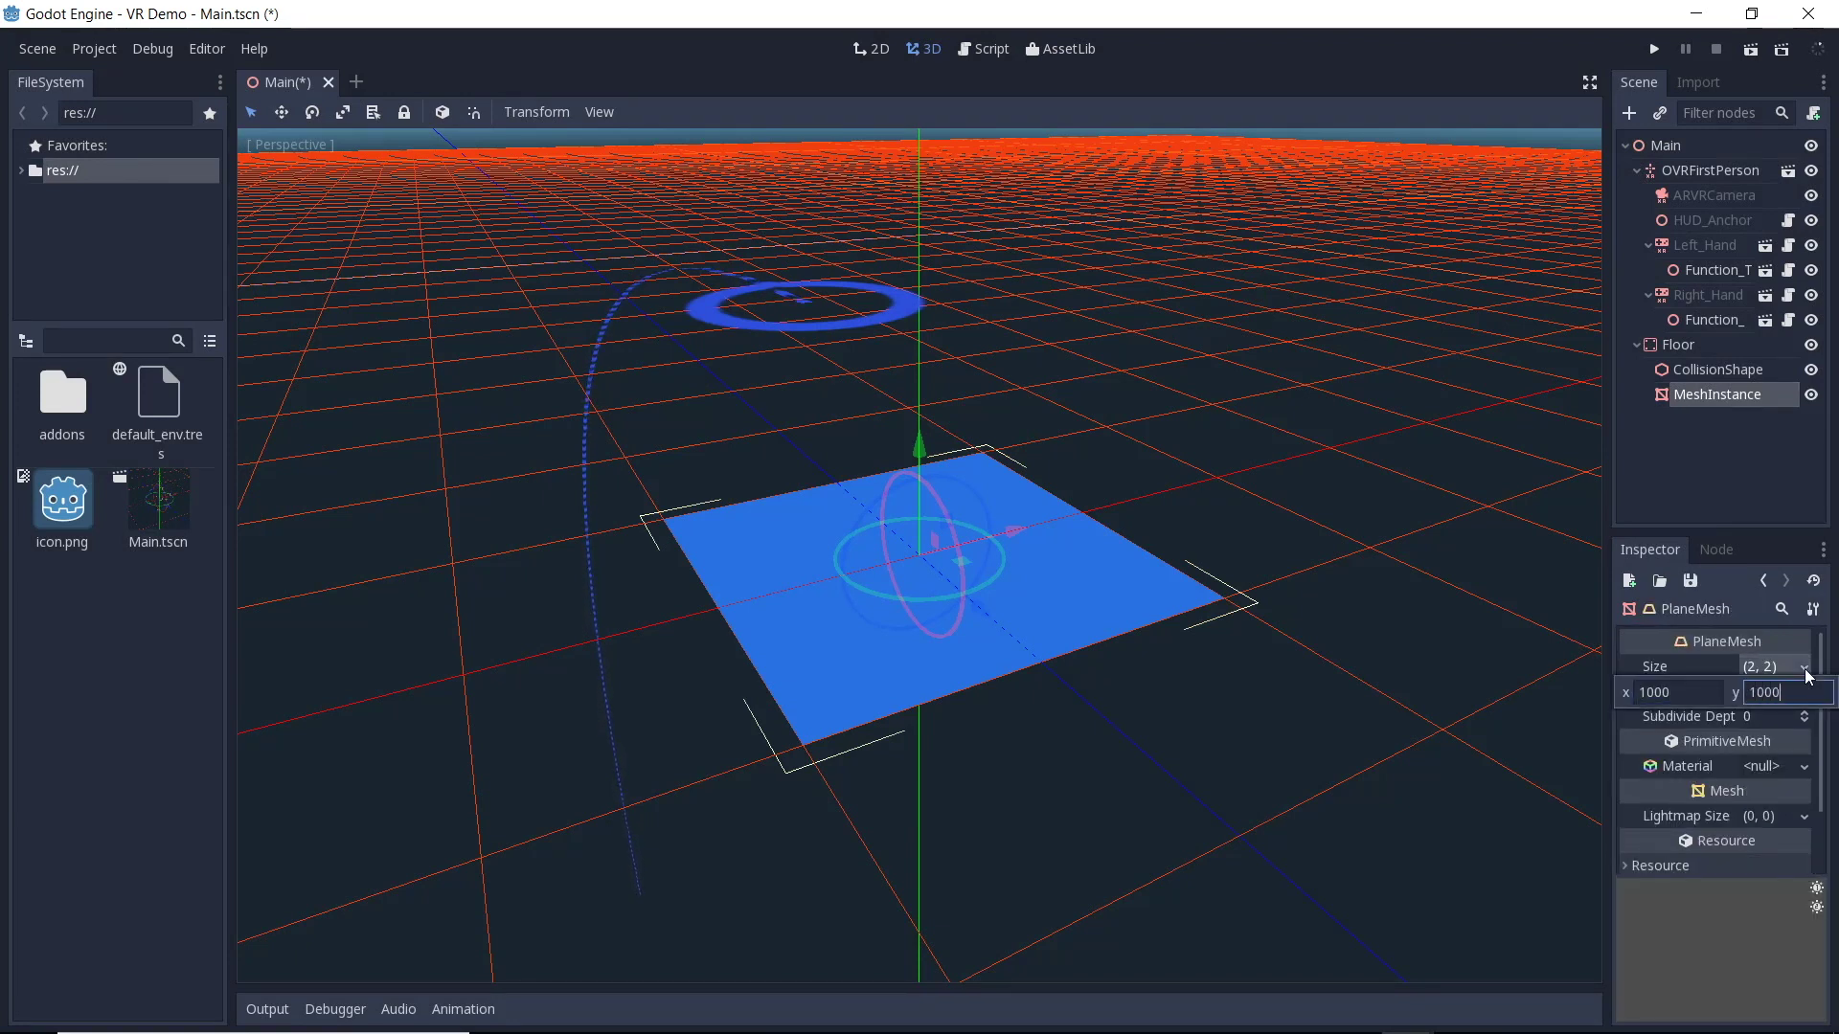
pyautogui.press('Return')
# Set the plane's width and depth subdivisions to 50 each.
pyautogui.click(1777, 690)
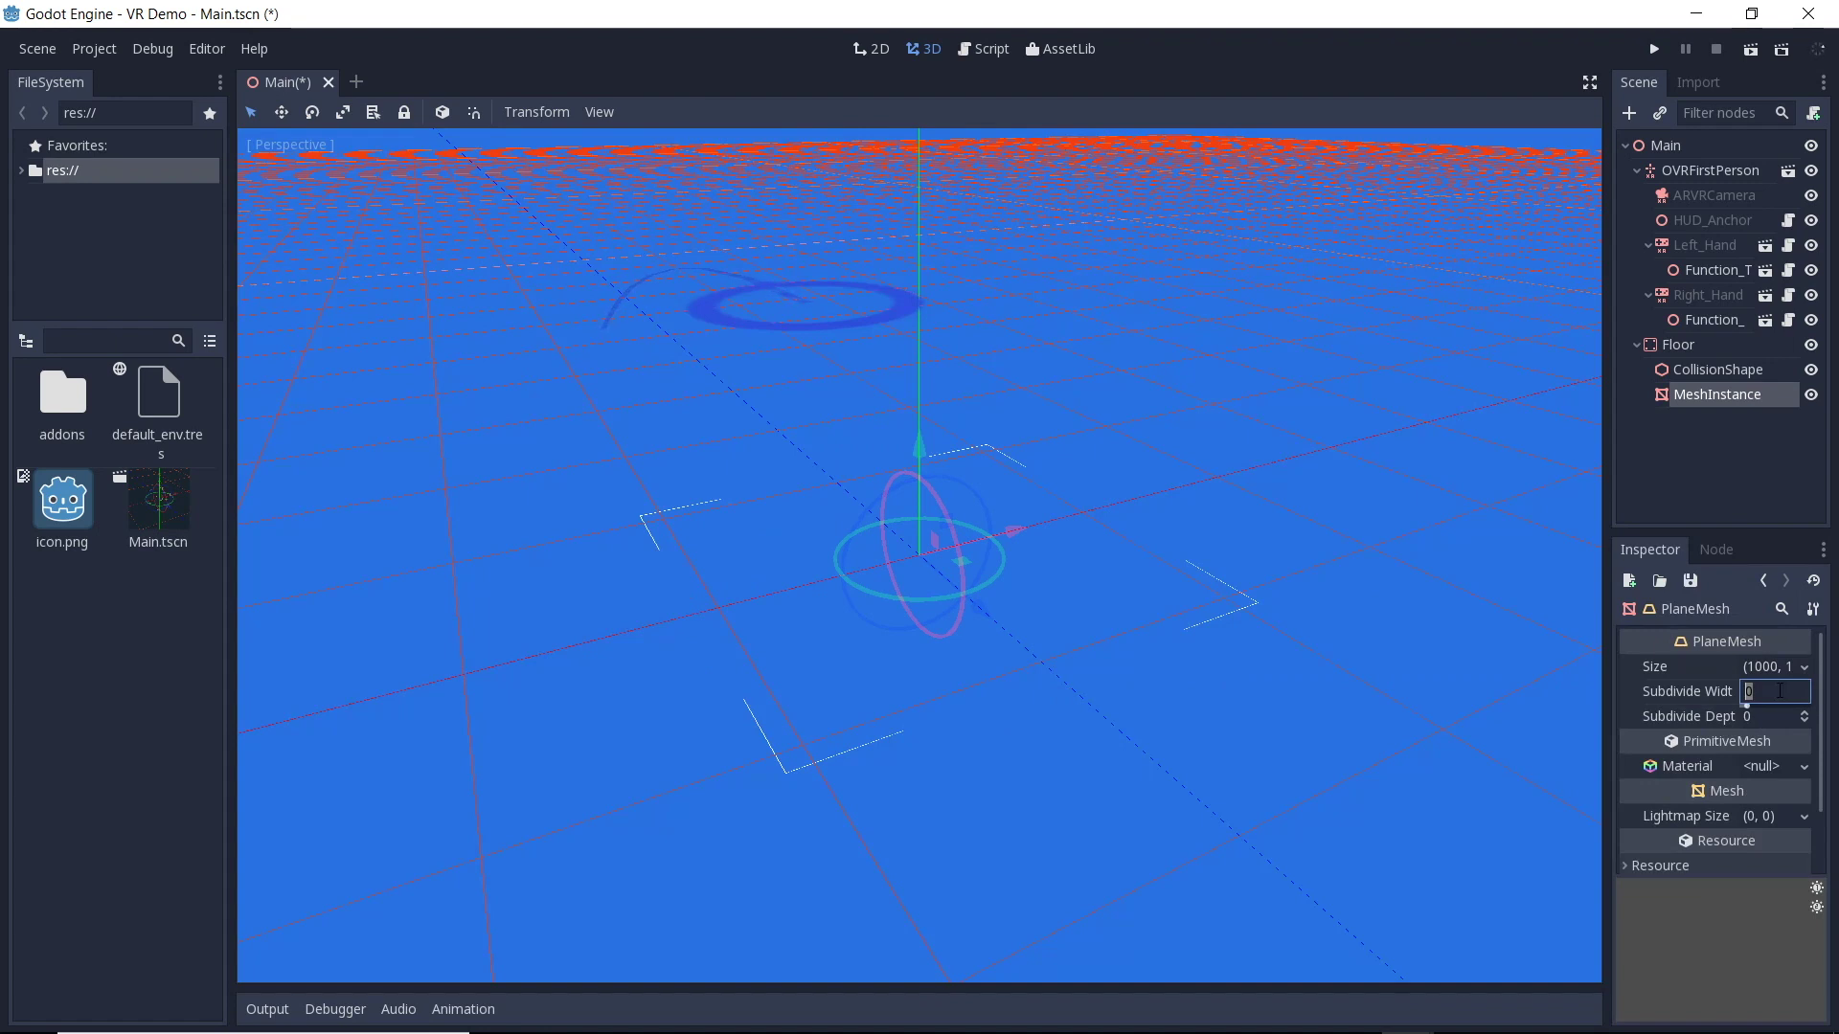
pyautogui.write('50')
pyautogui.press('Return')
pyautogui.click(1775, 715)
pyautogui.write('5')
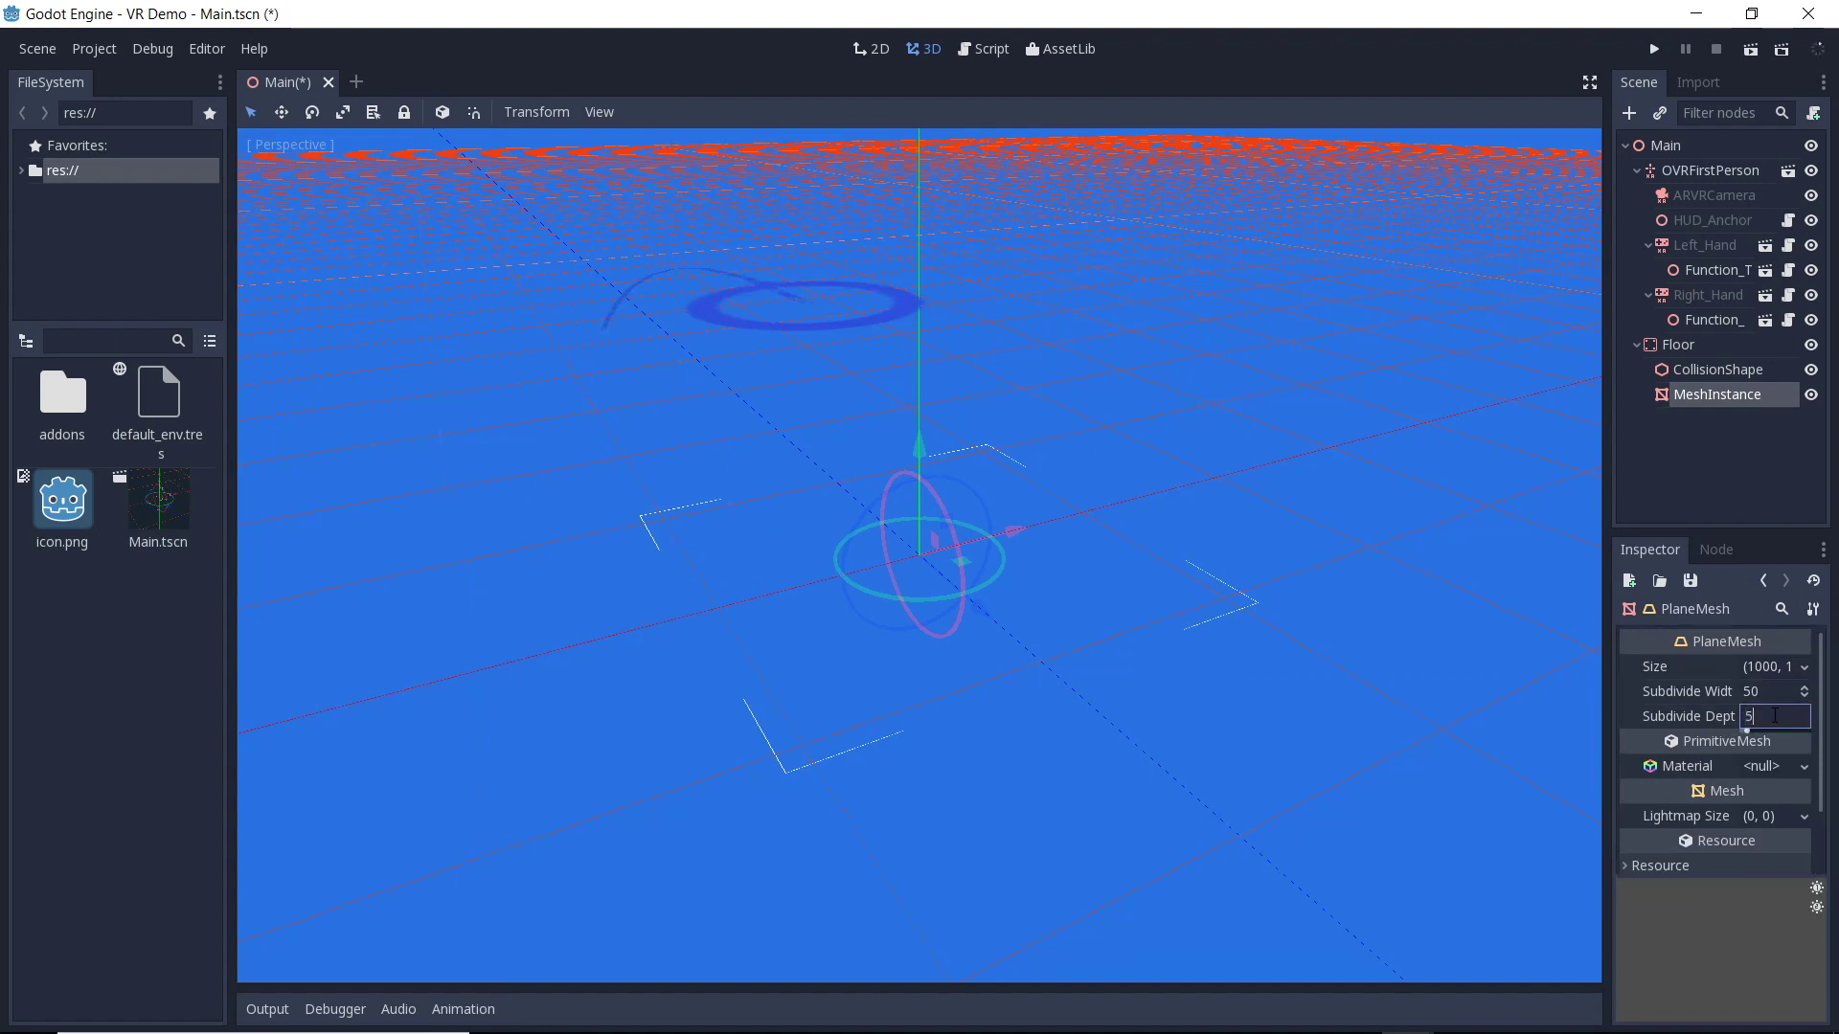
pyautogui.write('0')
pyautogui.press('Return')
pyautogui.doubleClick(1719, 395)
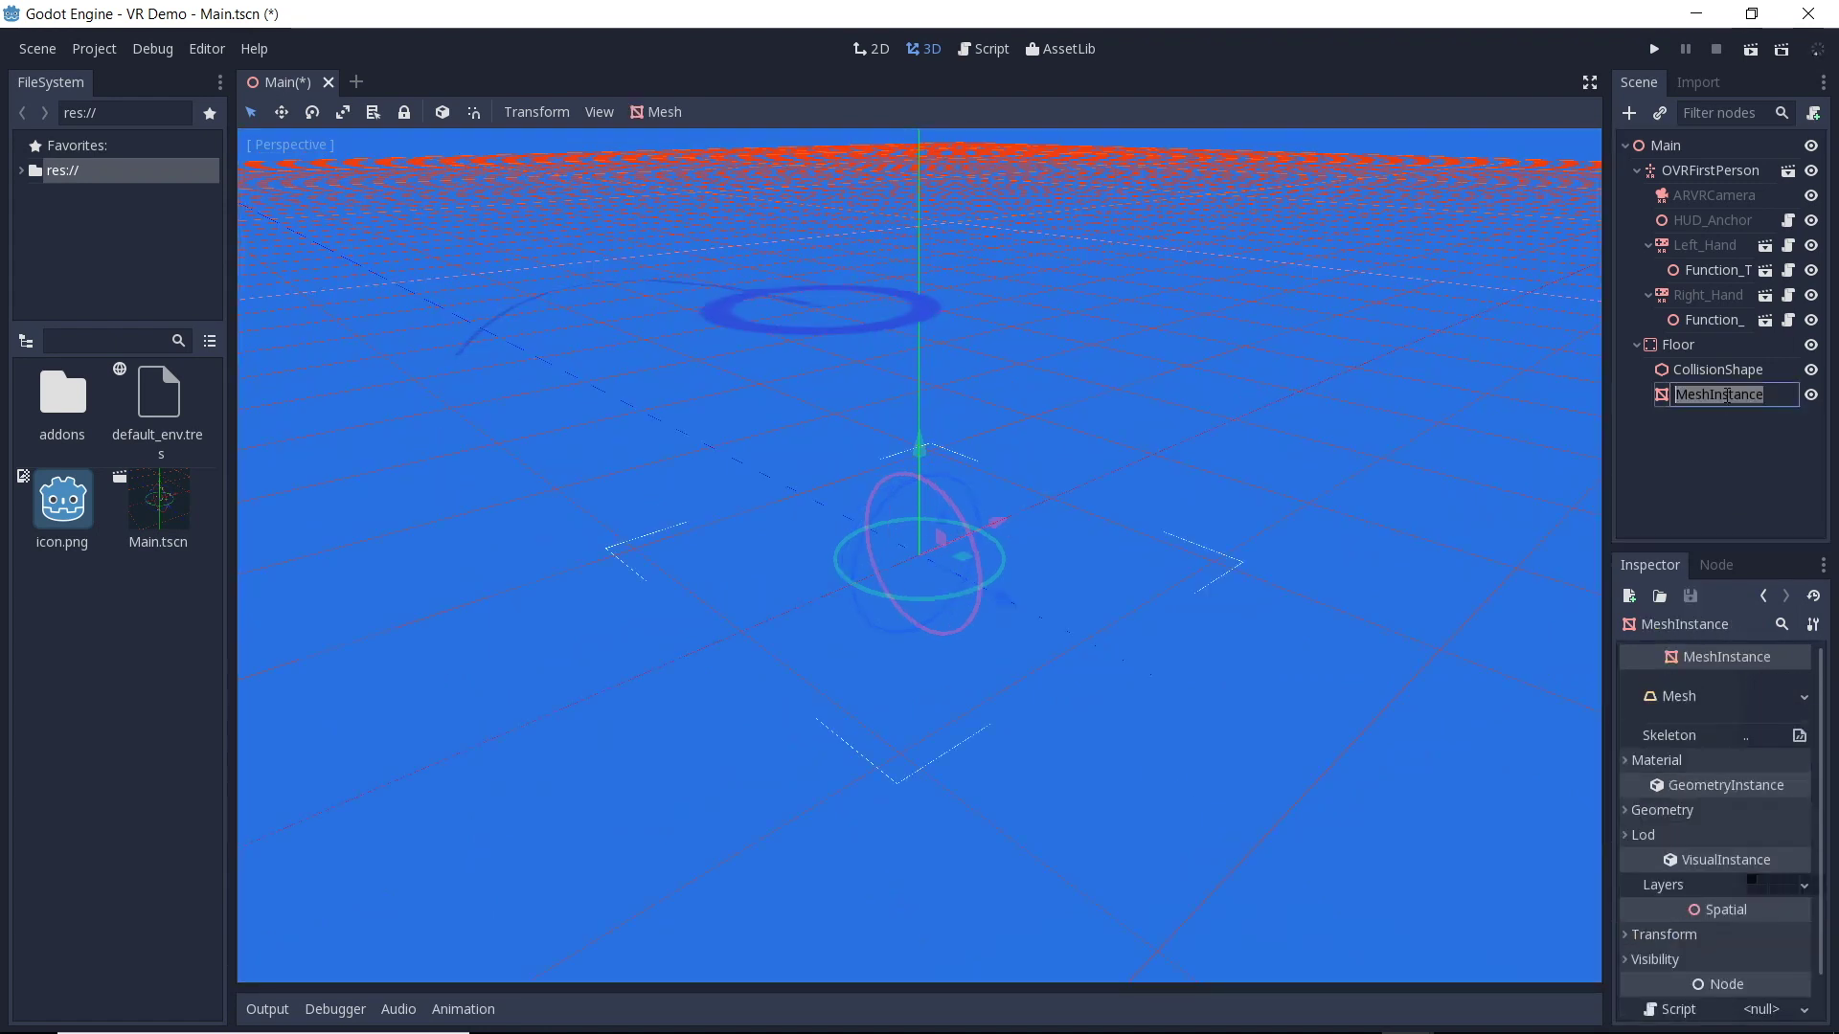
# Rename the MeshInstance to 'Floor Mesh' and the CollisionShape to 'Floor Collision'.
pyautogui.write('Floor Mesh')
pyautogui.press('Return')
pyautogui.click(1726, 371)
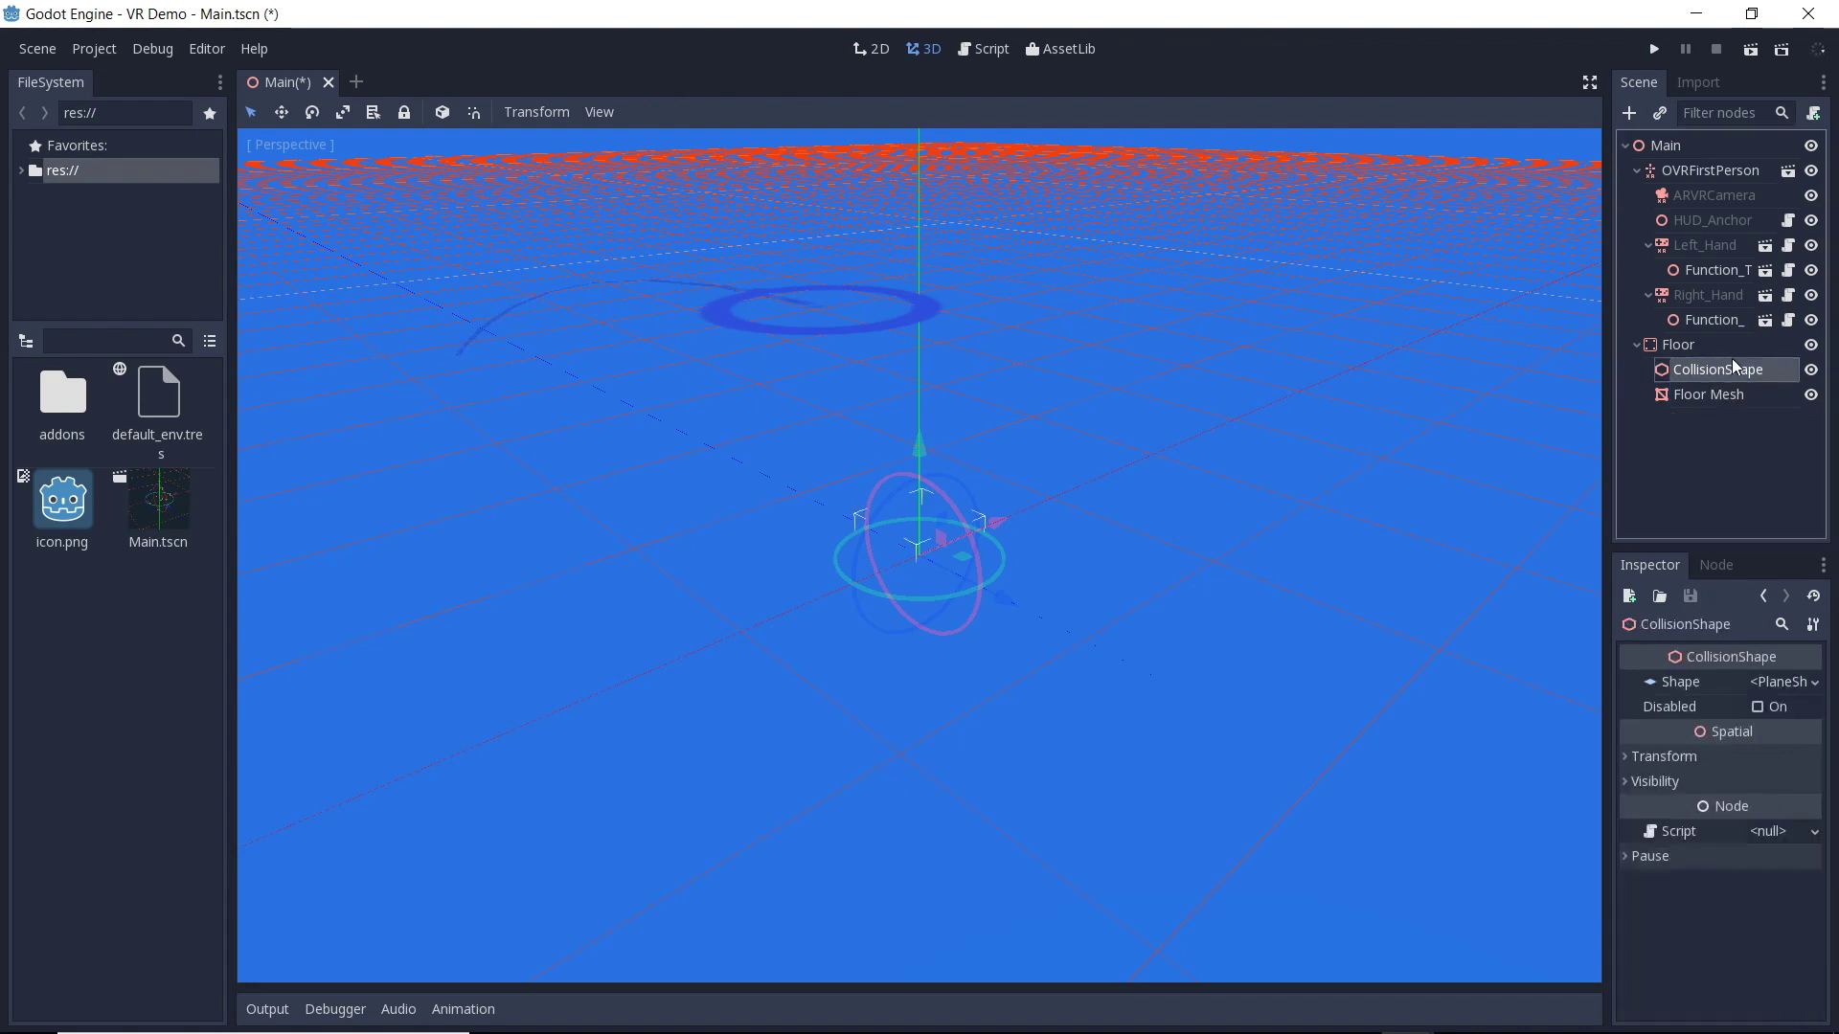
pyautogui.doubleClick(1734, 368)
pyautogui.write('Floor Collision')
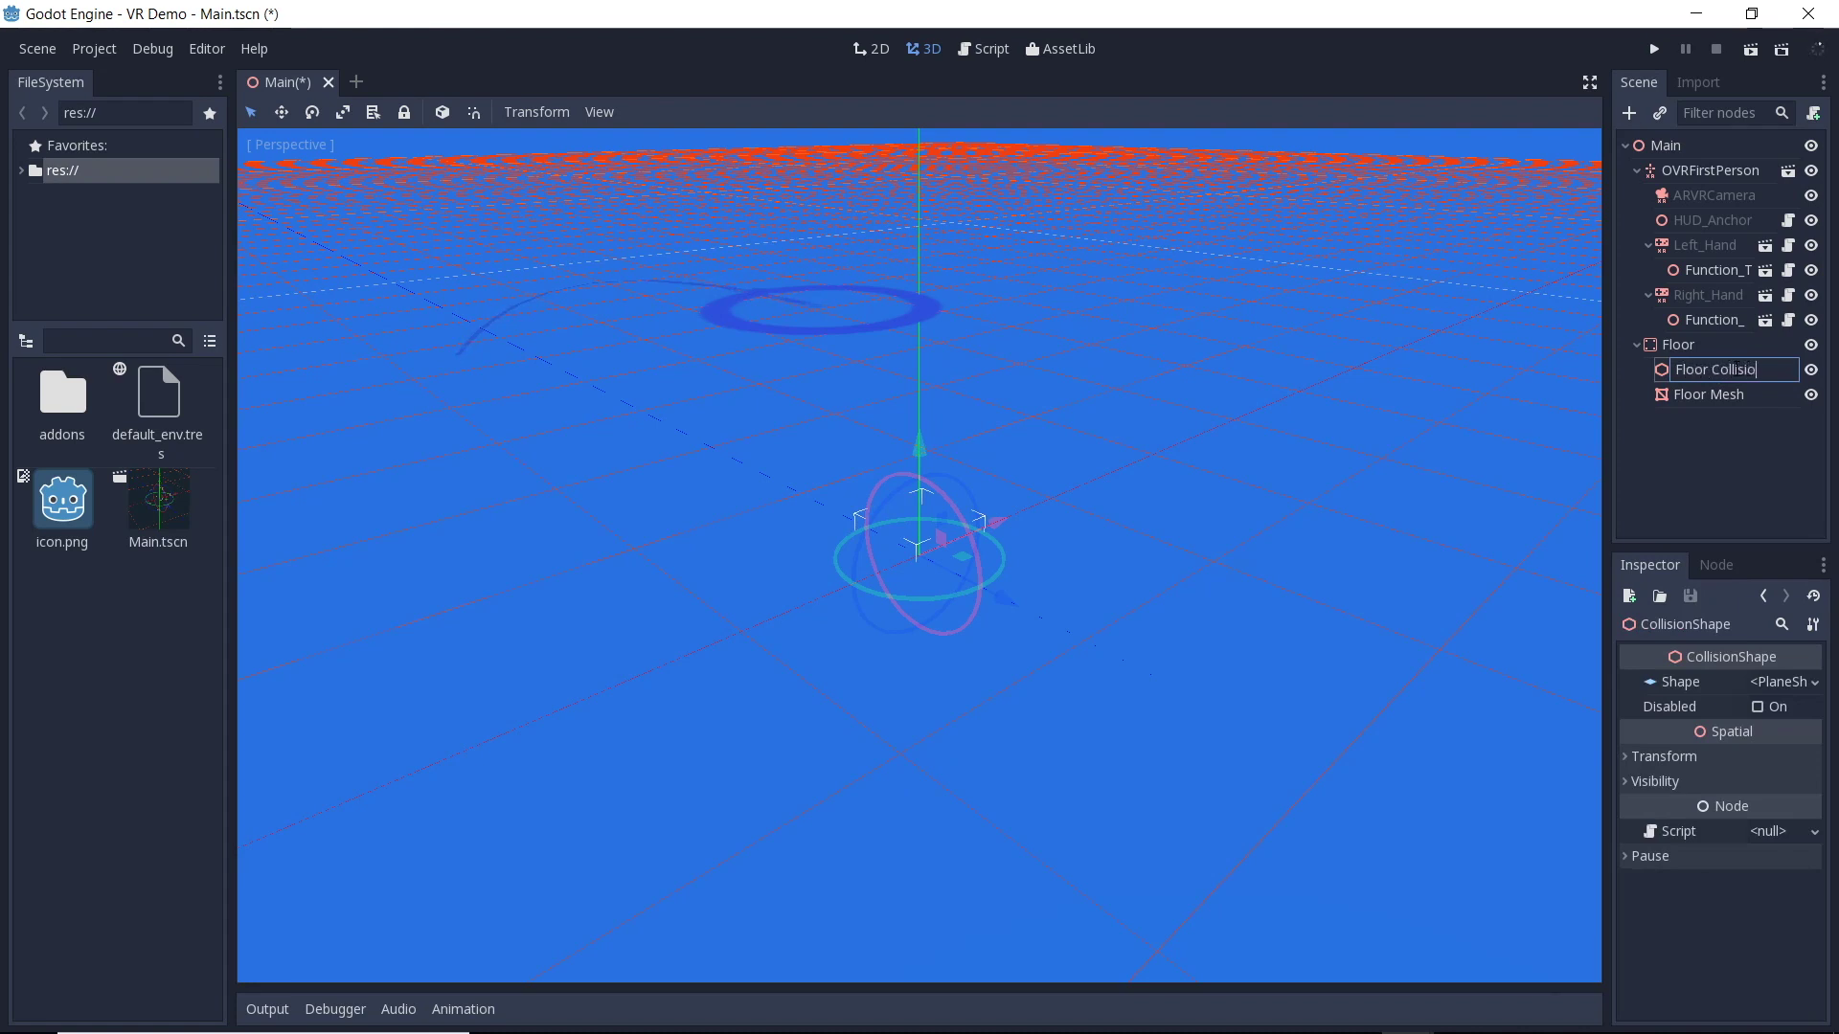
pyautogui.press('Return')
pyautogui.click(1709, 394)
# Put a new ShaderMaterial in Floor Mesh's material slot 0 with a new grid.shader.
pyautogui.click(1625, 761)
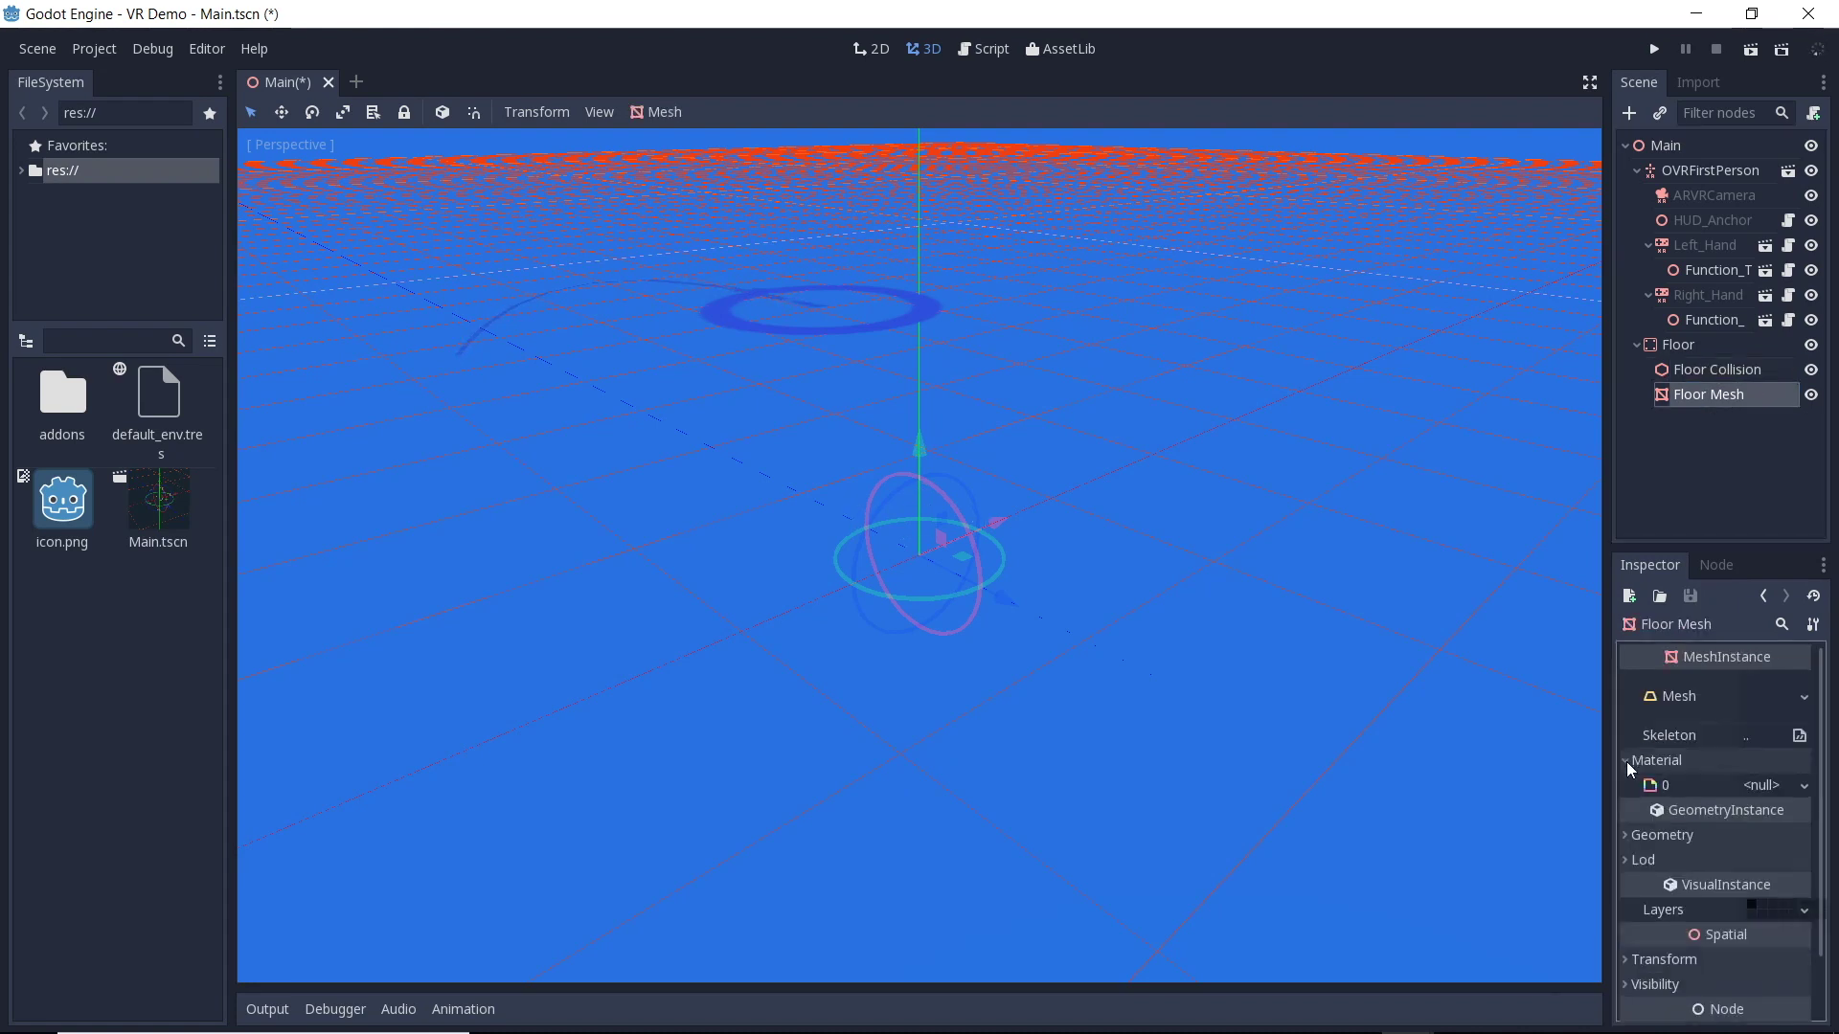
pyautogui.click(1805, 785)
pyautogui.click(1783, 807)
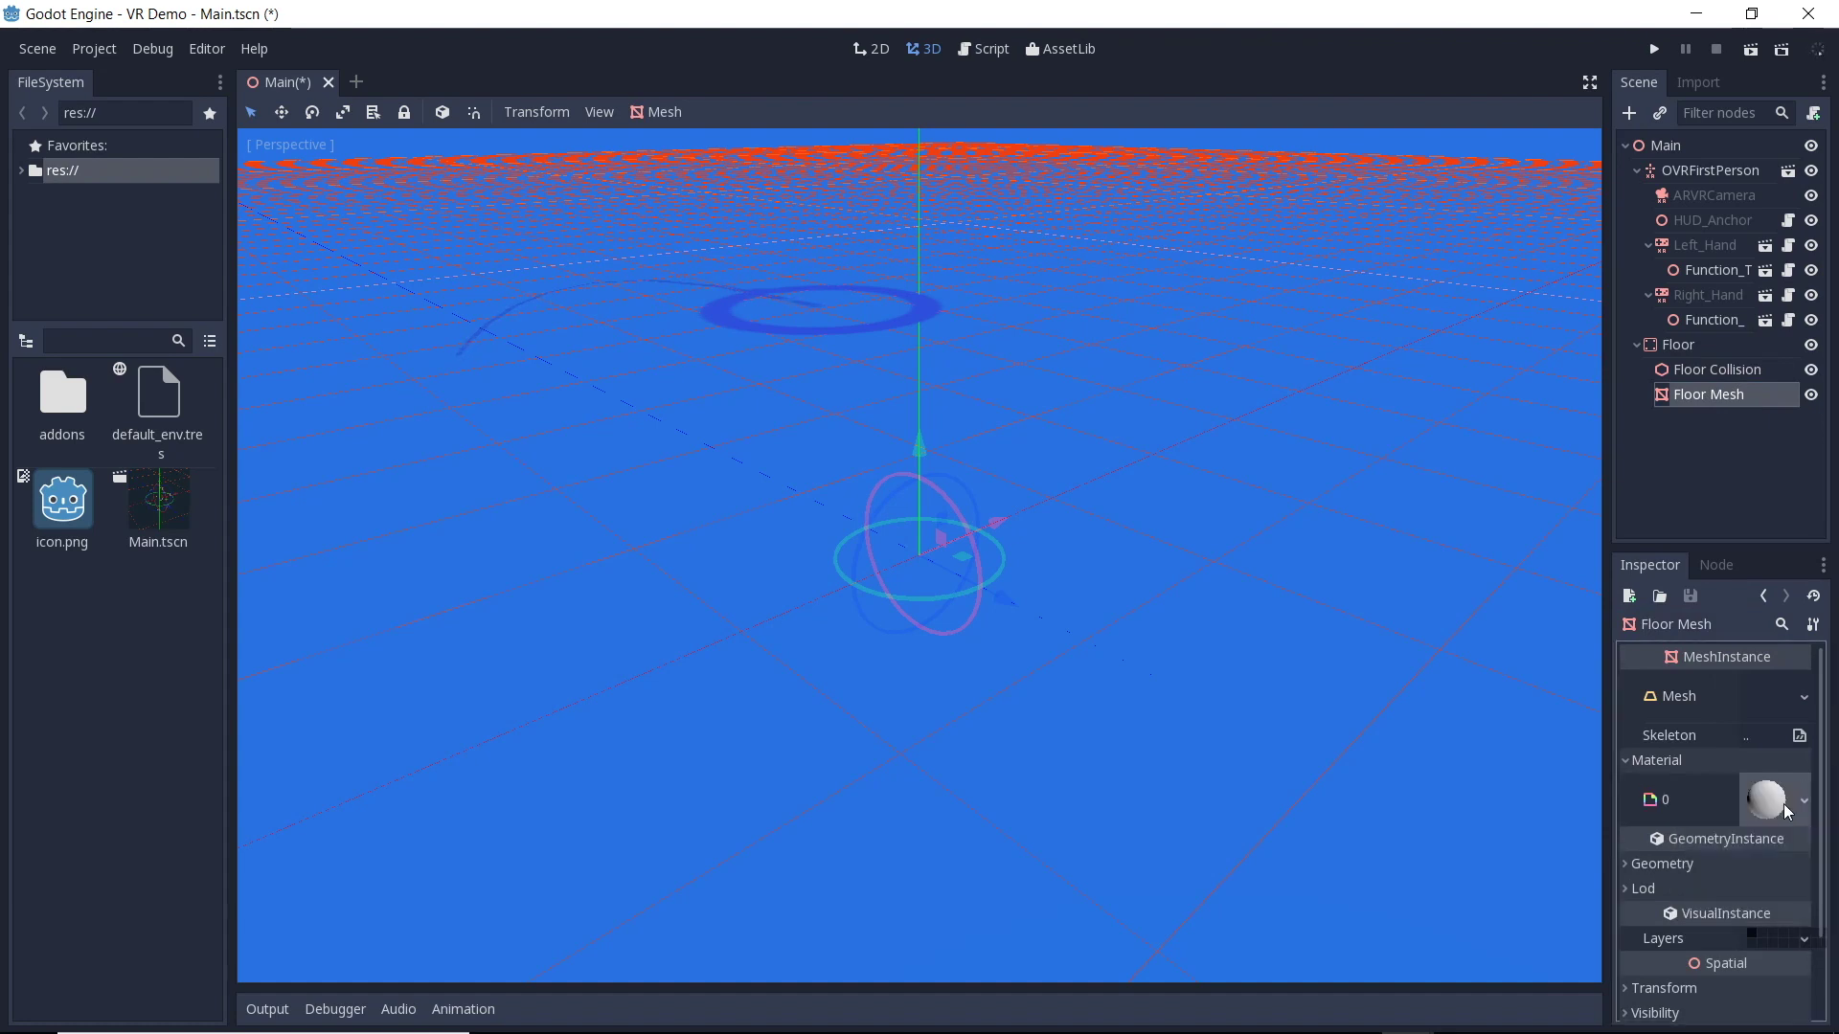
pyautogui.click(1784, 806)
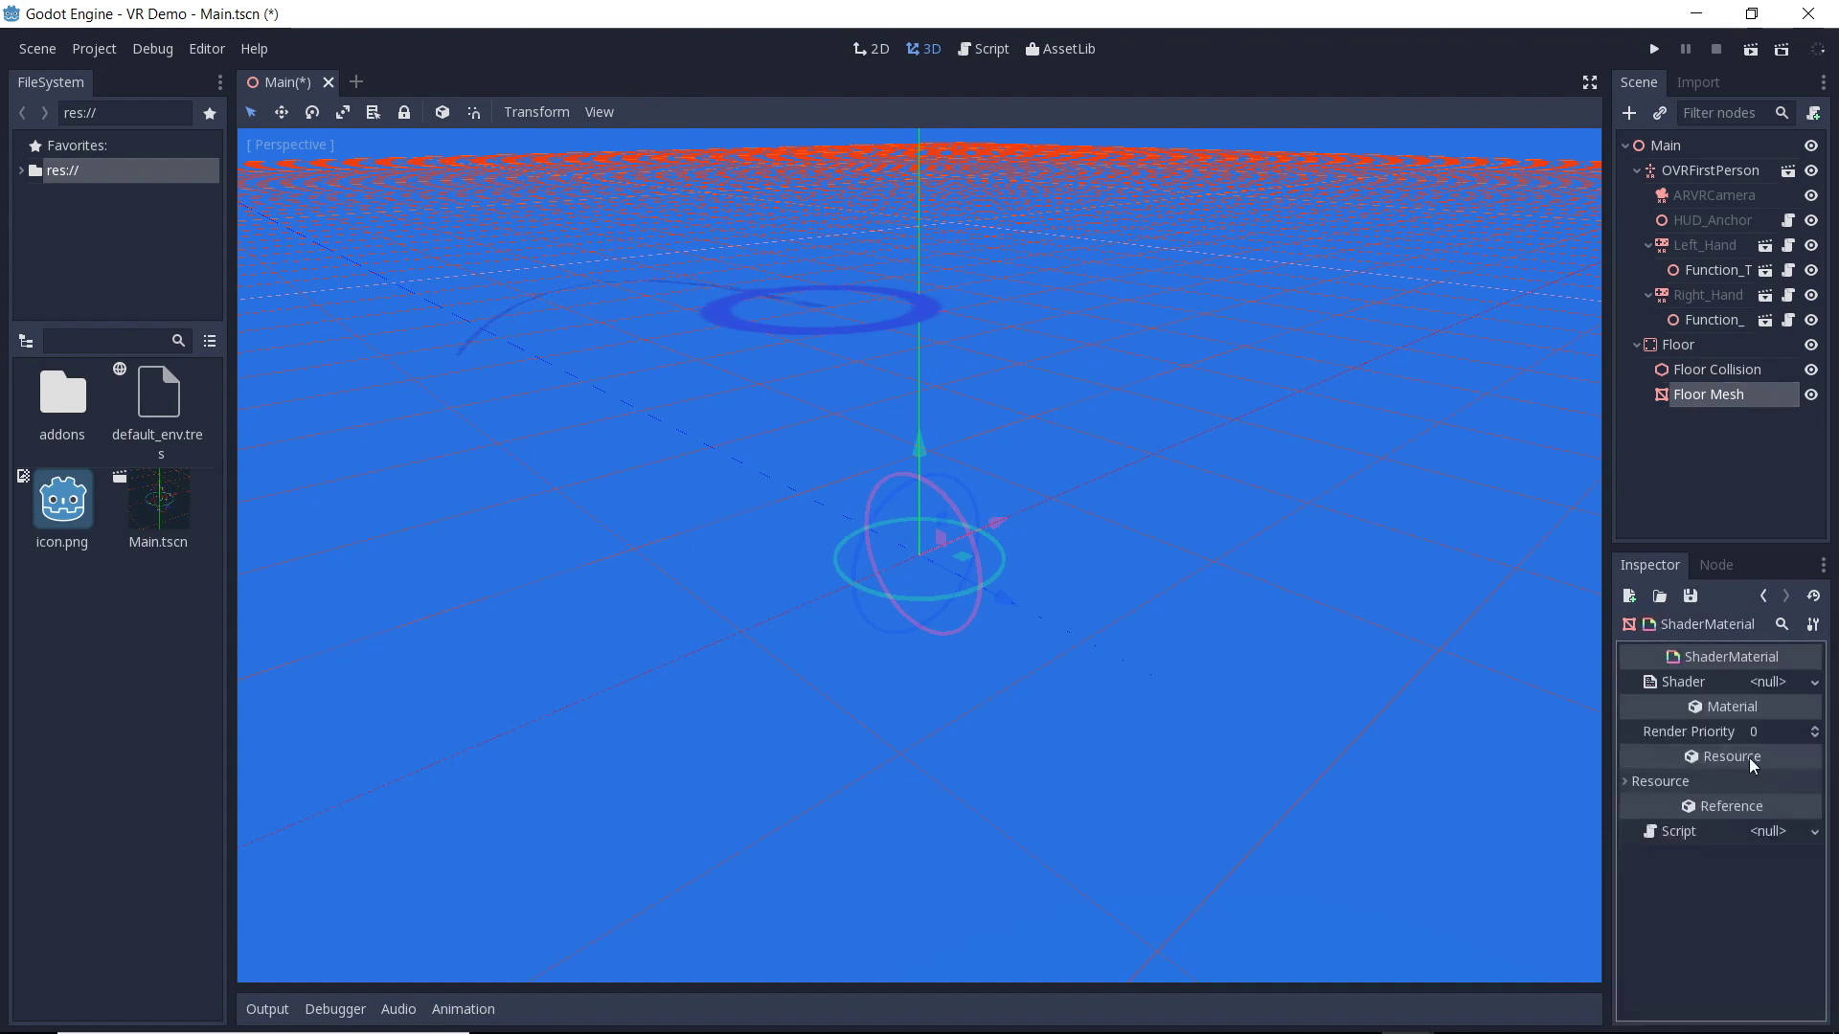
pyautogui.click(1808, 682)
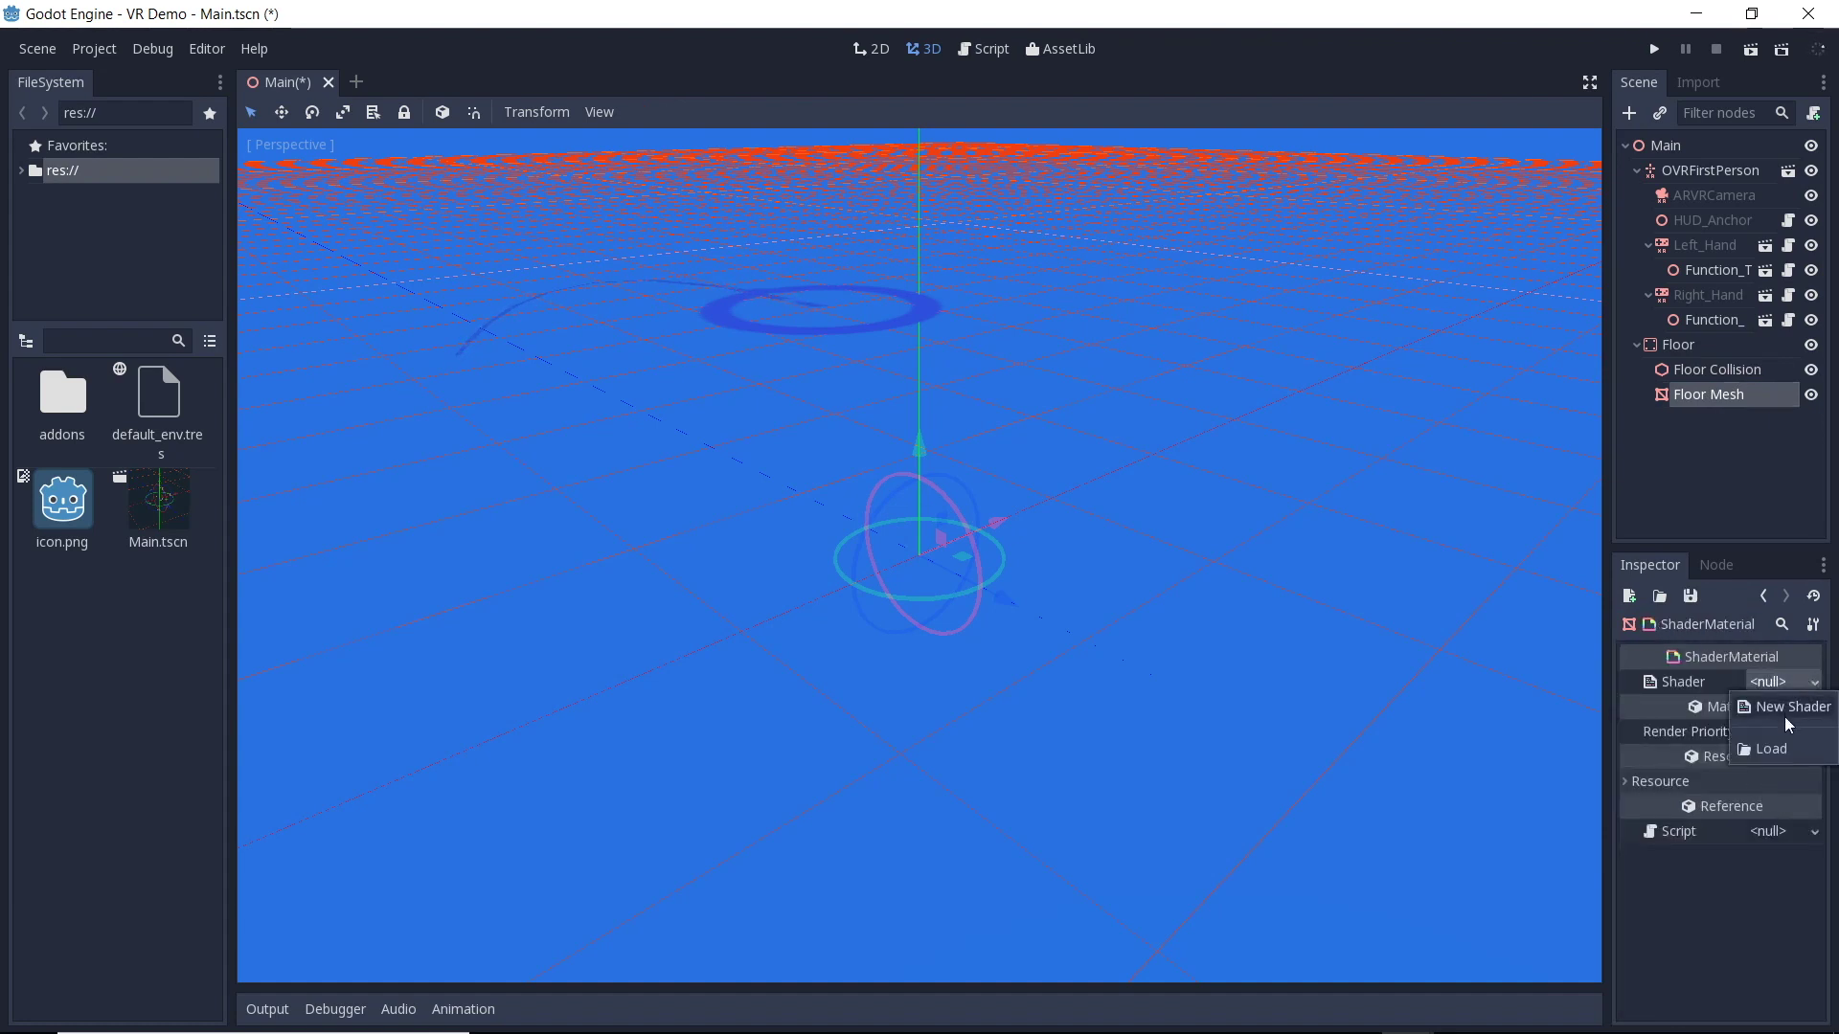
pyautogui.click(1784, 709)
pyautogui.click(1770, 682)
# Begin the shader with shader_type spatial and a vec2 scale uniform defaulting to (1.0, 1.0).
pyautogui.write('s')
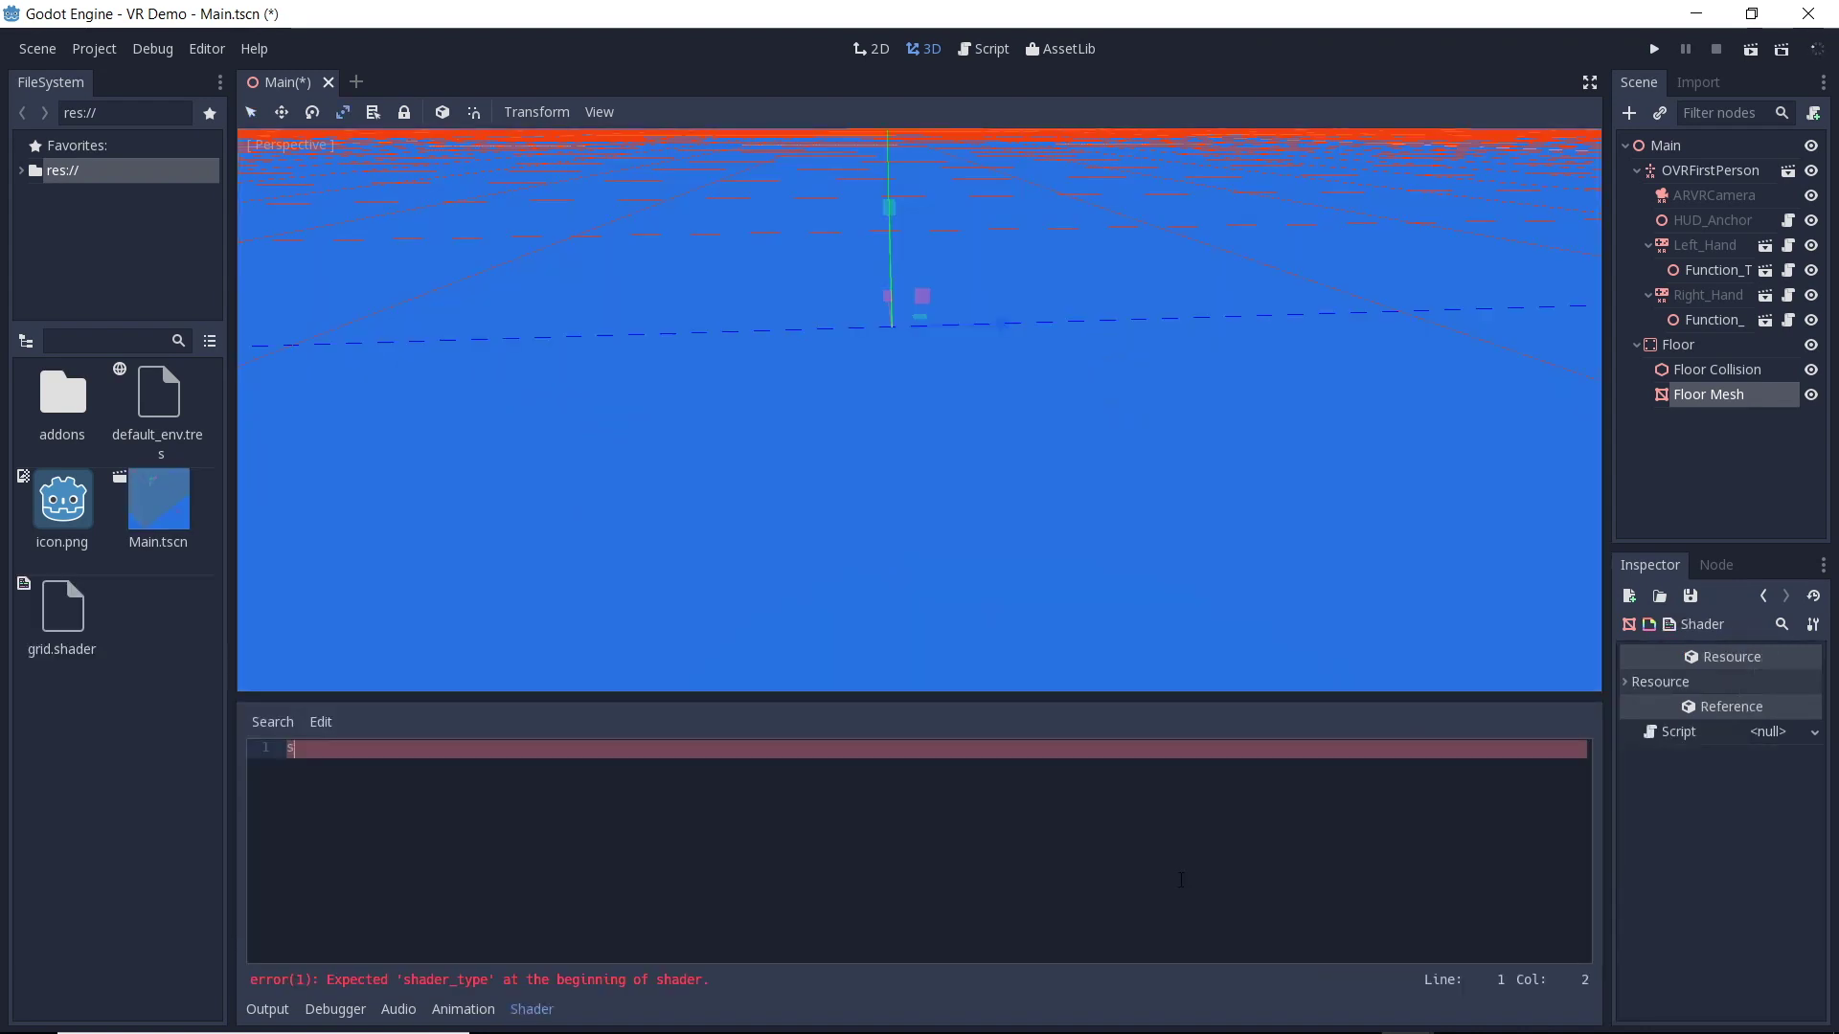
pyautogui.write('hader_type spatial;')
pyautogui.press('Return')
pyautogui.press('Return')
pyautogui.write('uniform vec')
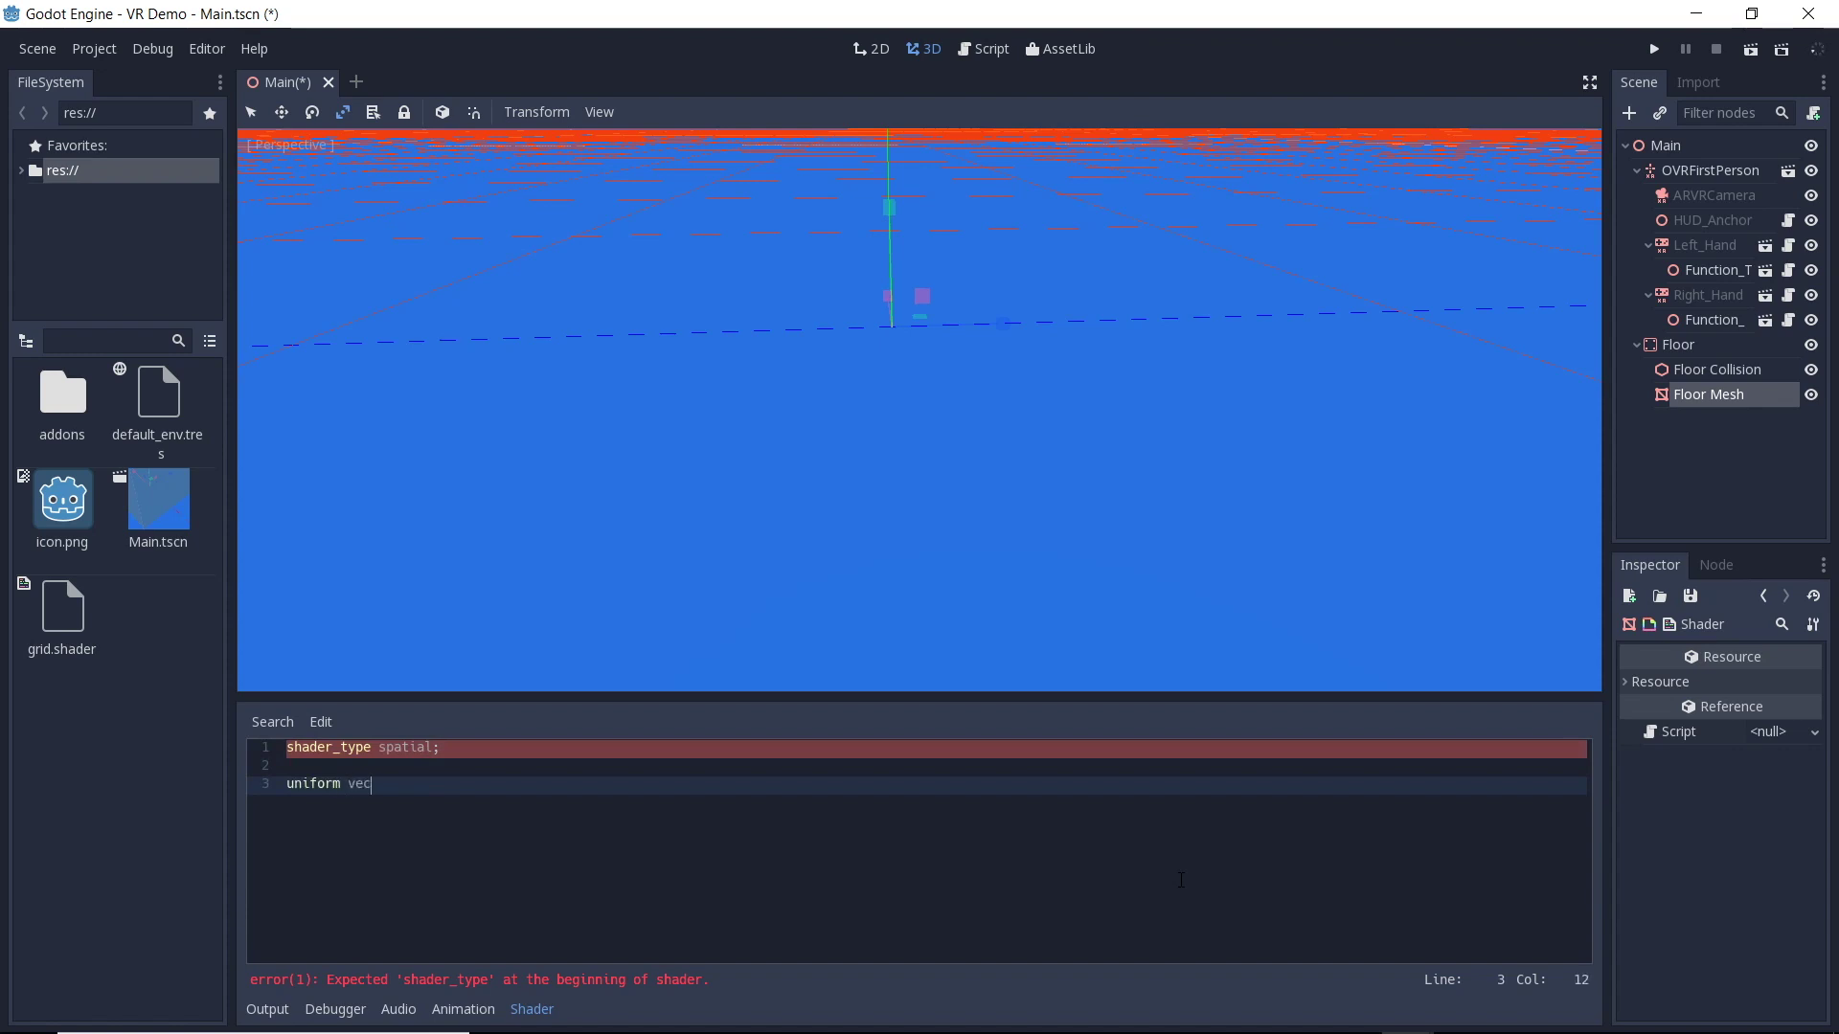
pyautogui.write('2 scale = vec2(1.0, 1.0);')
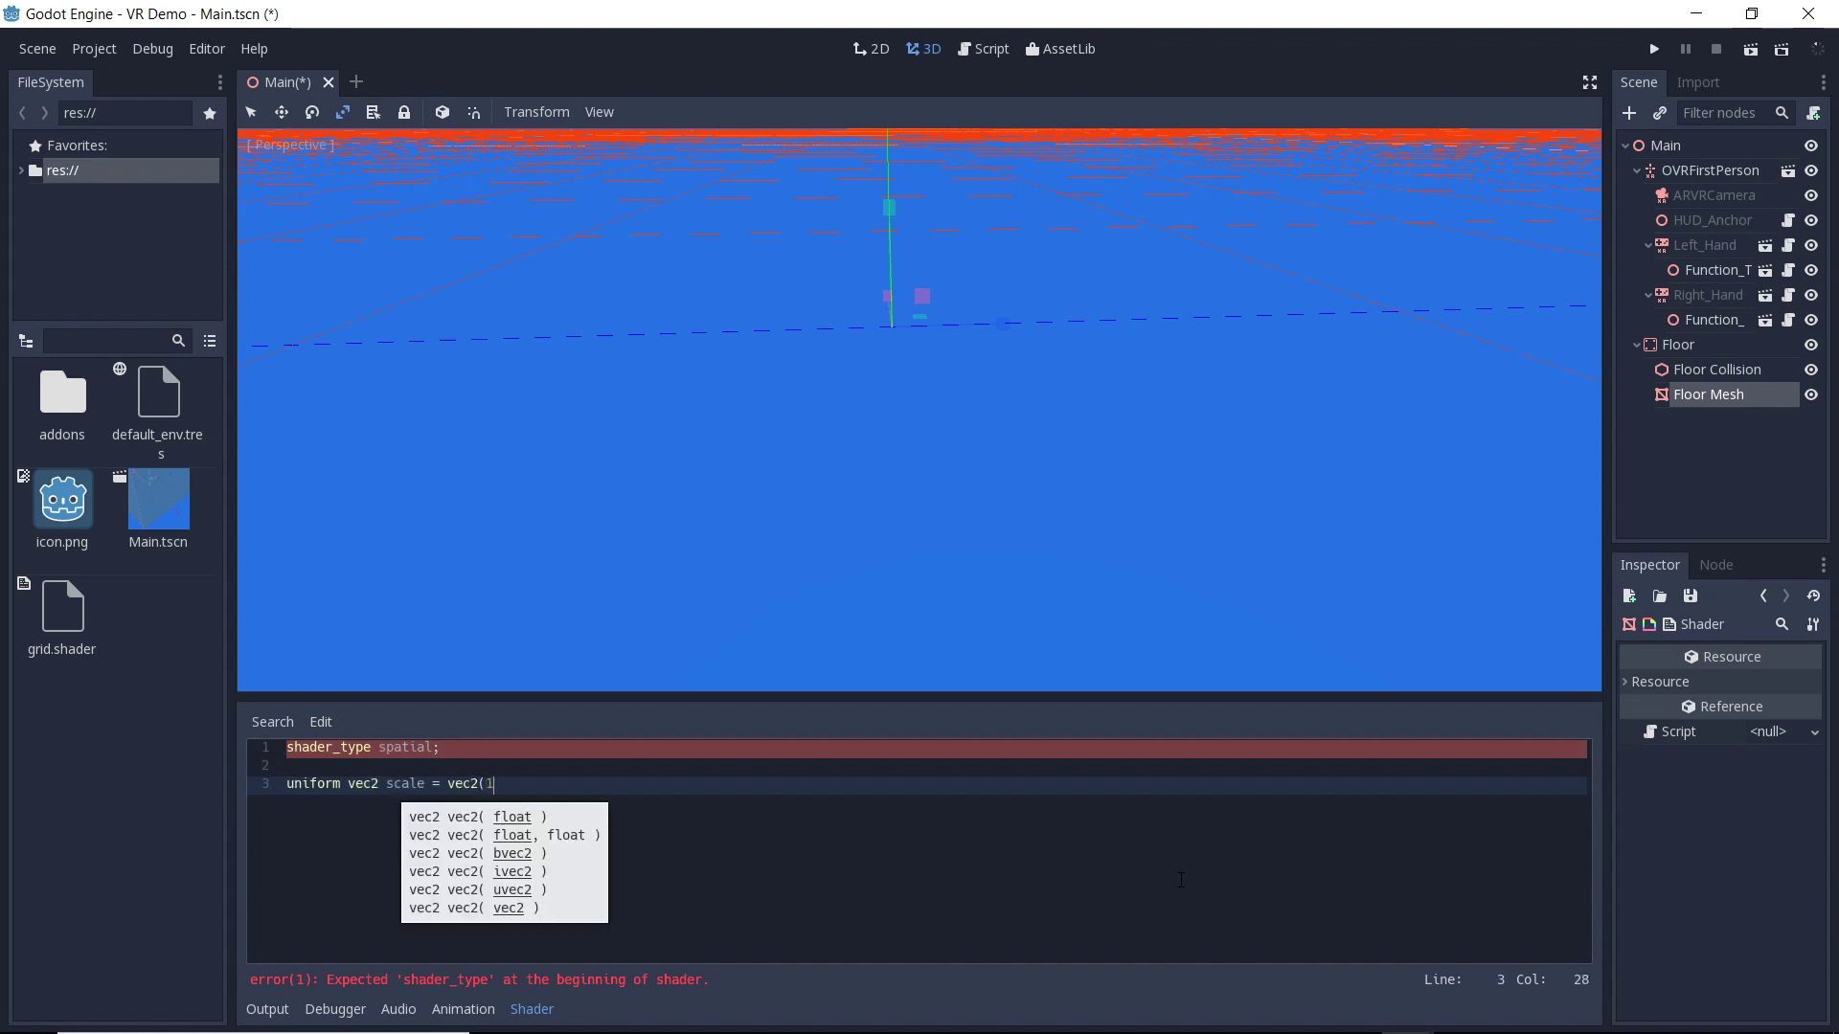
pyautogui.press('Return')
pyautogui.press('Return')
# Add an empty void fragment() function to the shader.
pyautogui.write('vod')
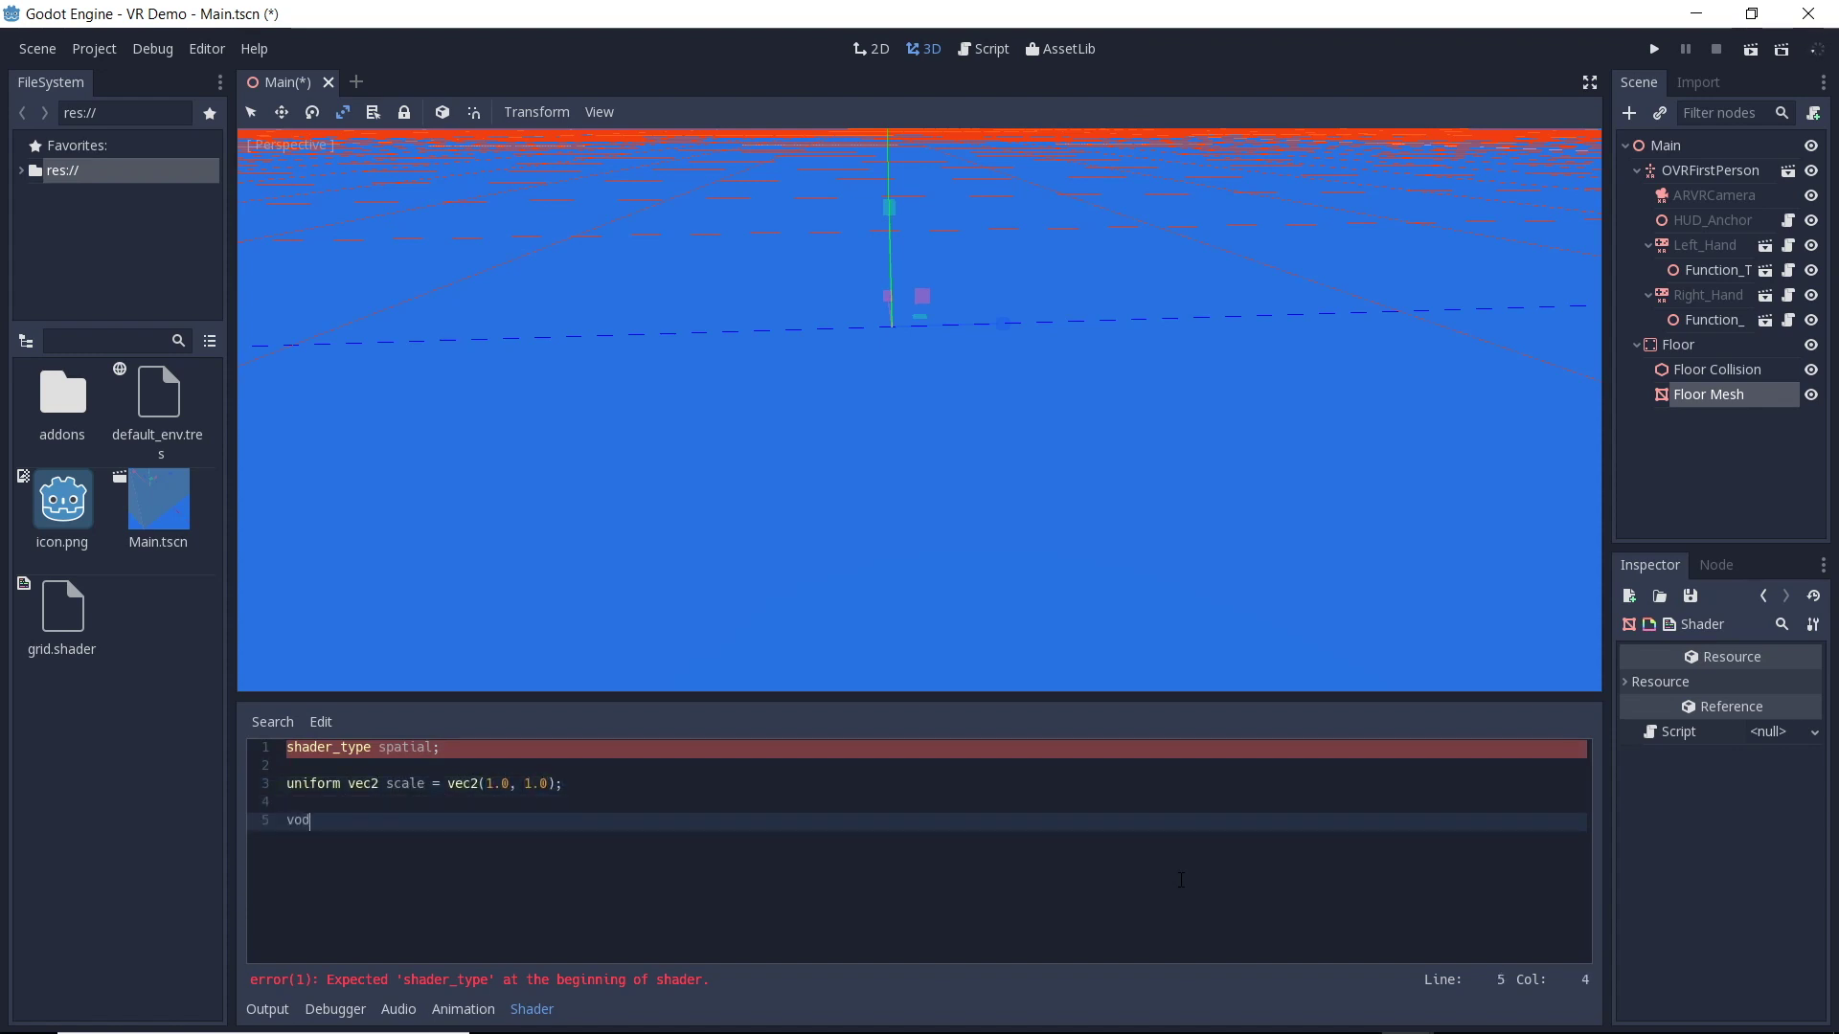
pyautogui.press('BackSpace')
pyautogui.write('id fra')
pyautogui.press('Return')
pyautogui.write('() {')
pyautogui.press('Return')
pyautogui.press('BackSpace')
pyautogui.press('End')
pyautogui.press('Return')
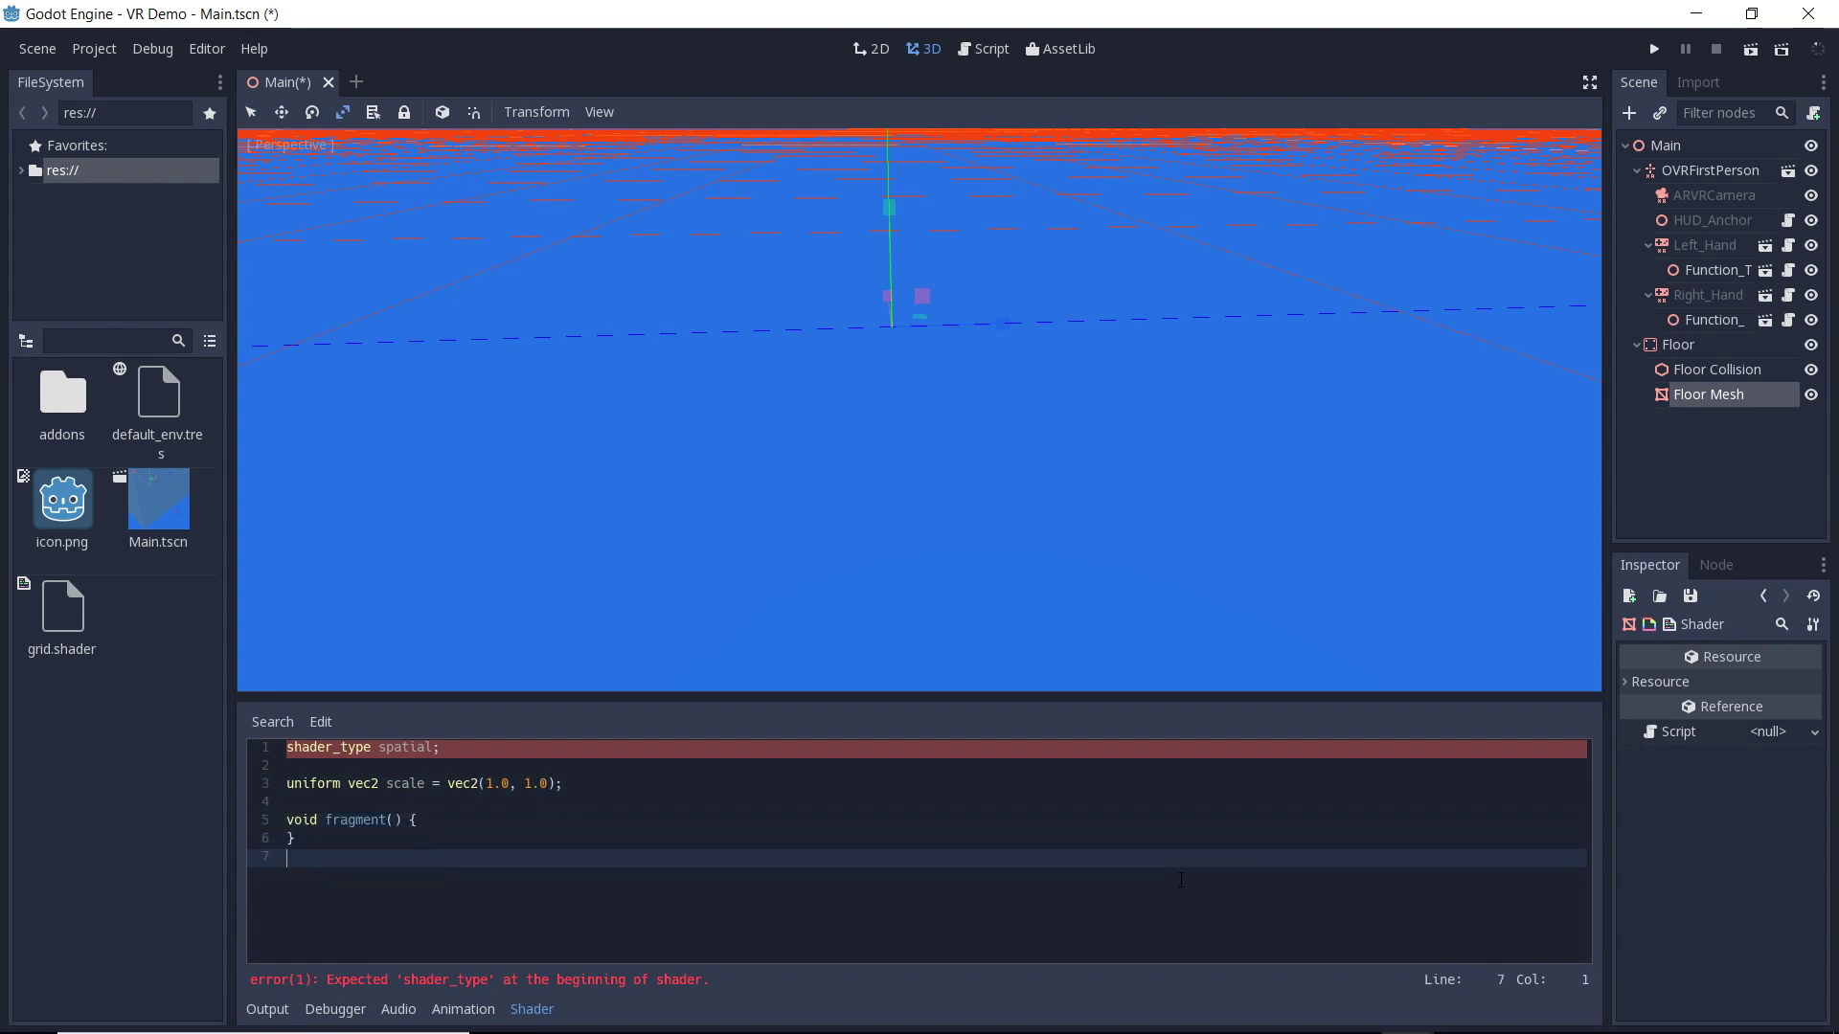
pyautogui.press('Up')
pyautogui.press('Up')
pyautogui.press('End')
pyautogui.press('Return')
# Compute tens and hundreds grid coordinates from UV*scale and color the x grid lines white.
pyautogui.write('vec2')
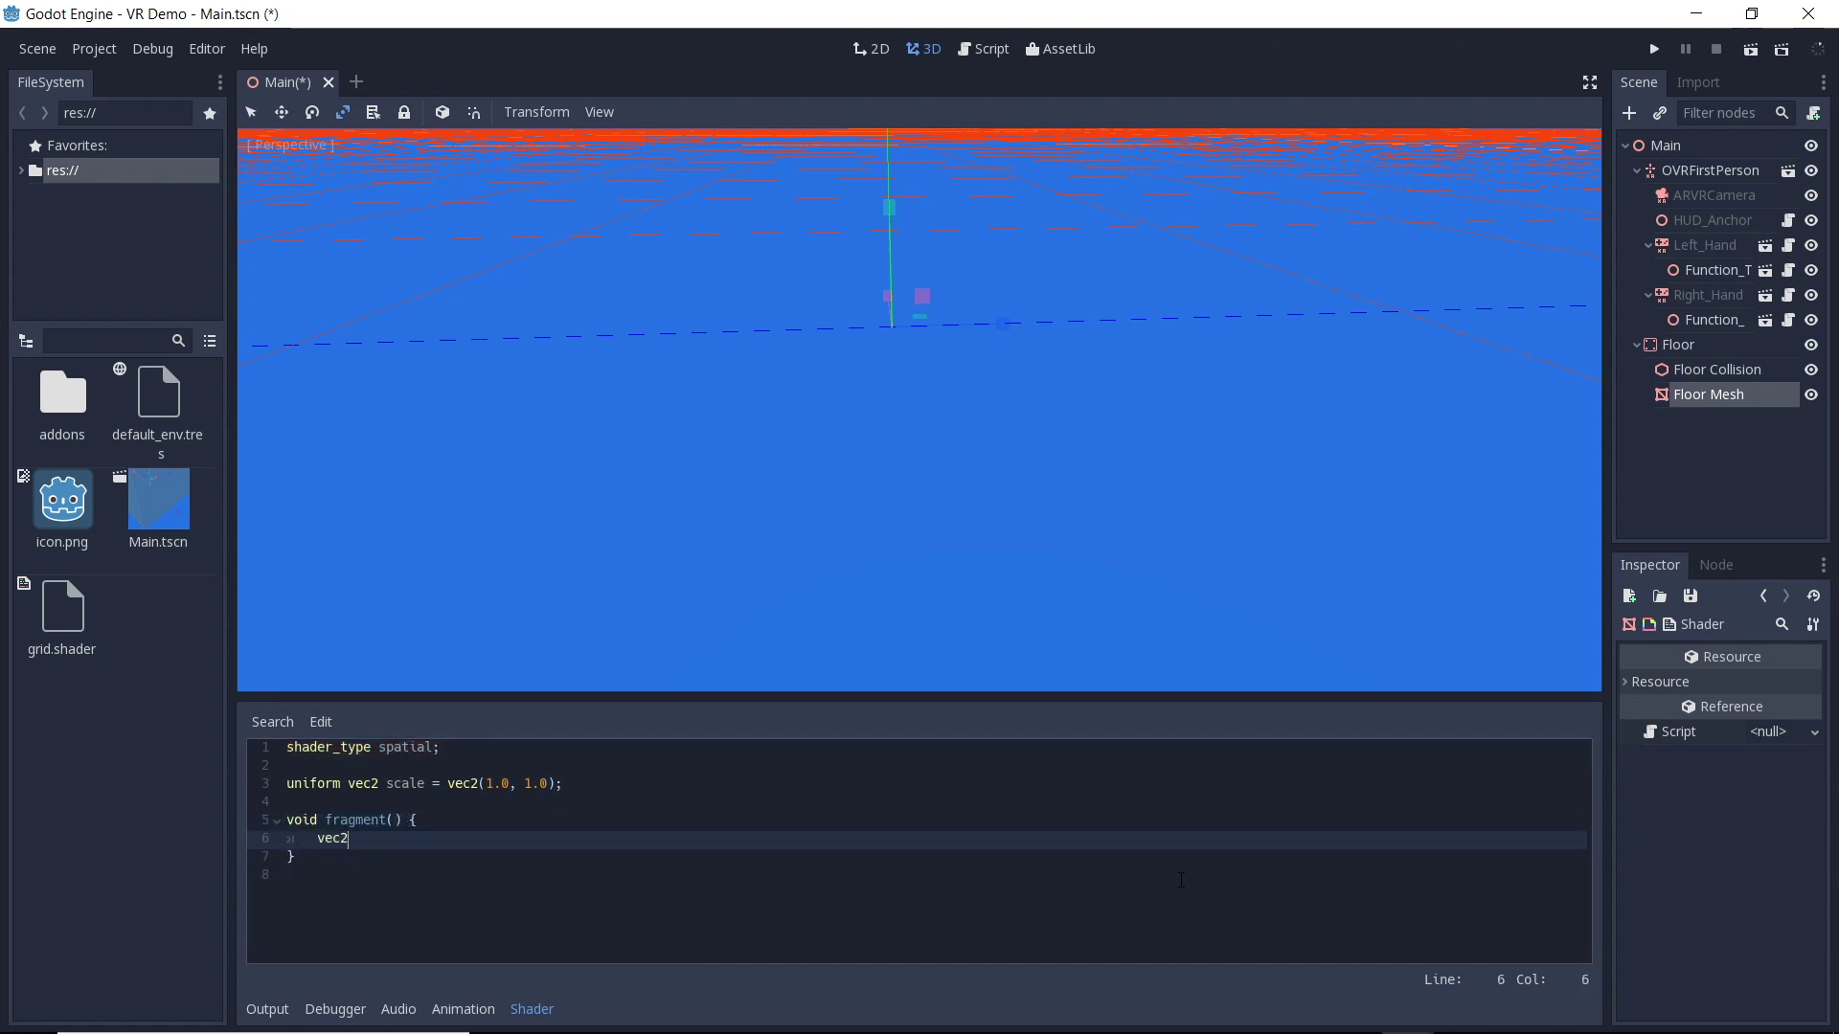
pyautogui.write(' tens = mod(UV * 10.0 ')
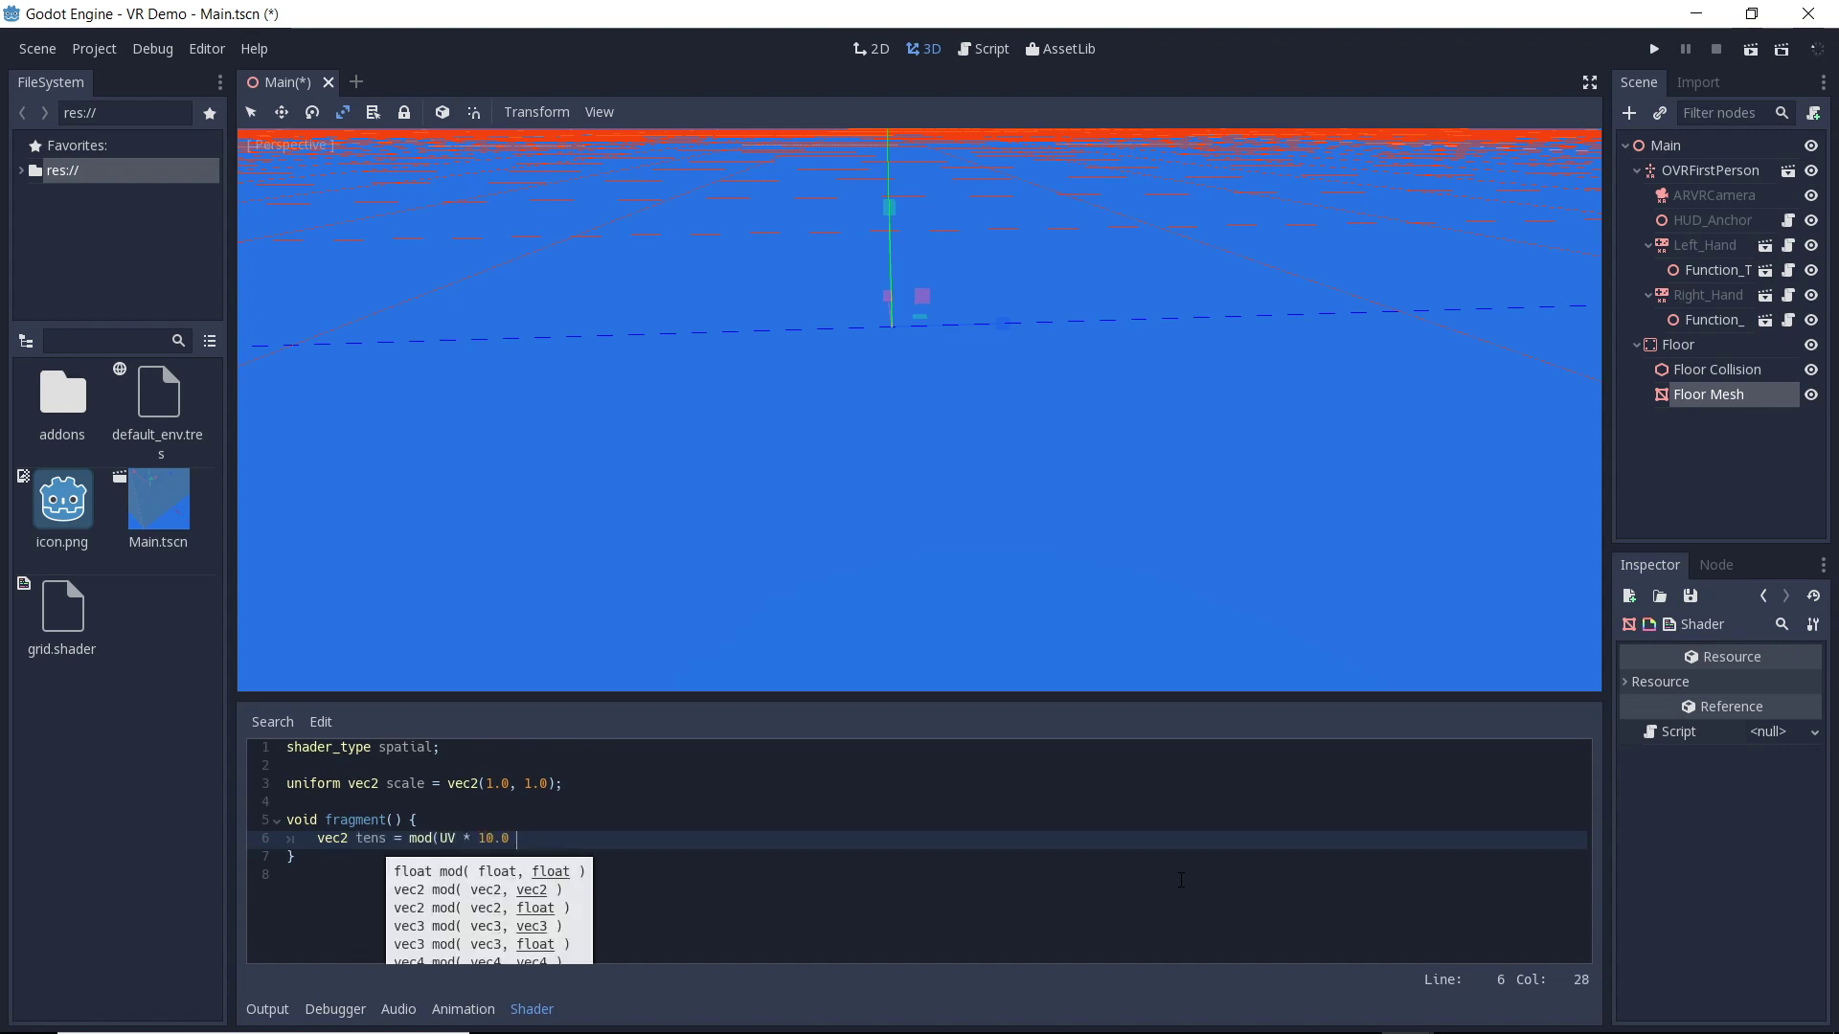
pyautogui.write('* scale, 1.0);')
pyautogui.press('Return')
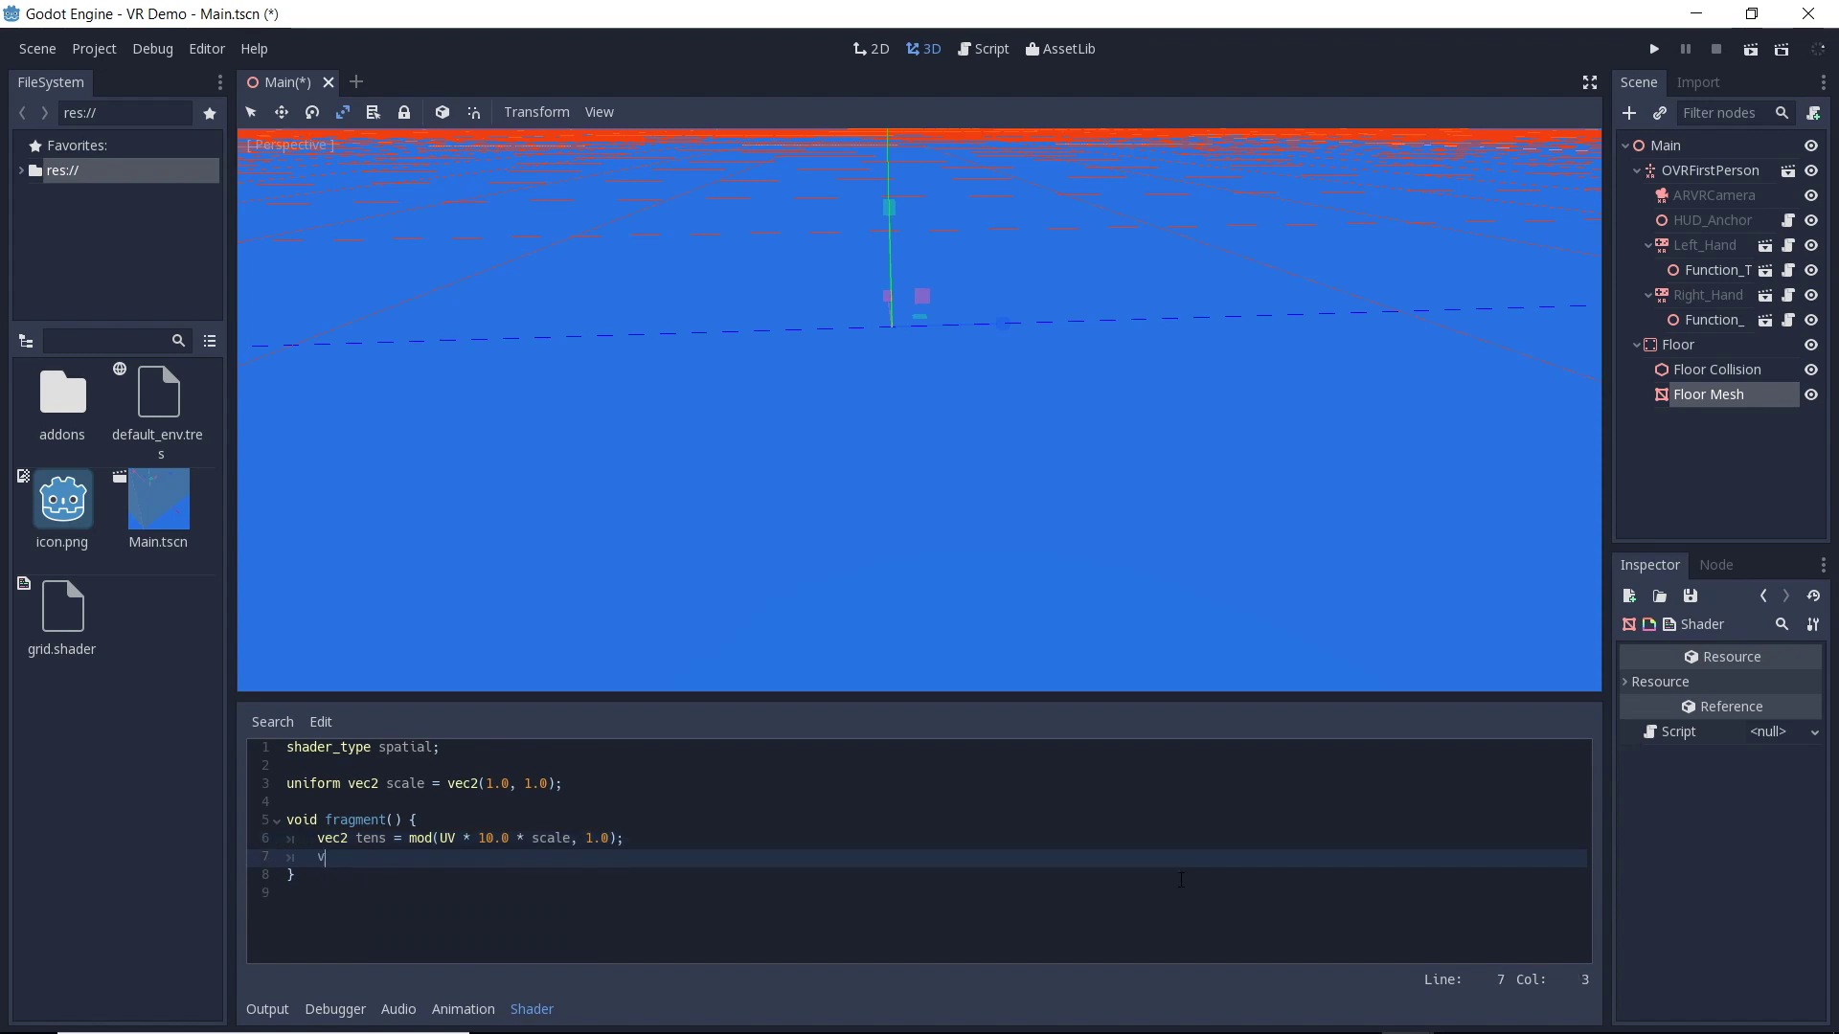
pyautogui.write('vec2 hundreds = mod(UV * 100.0 * scale, 1.0);')
pyautogui.press('Return')
pyautogui.write('if (ten')
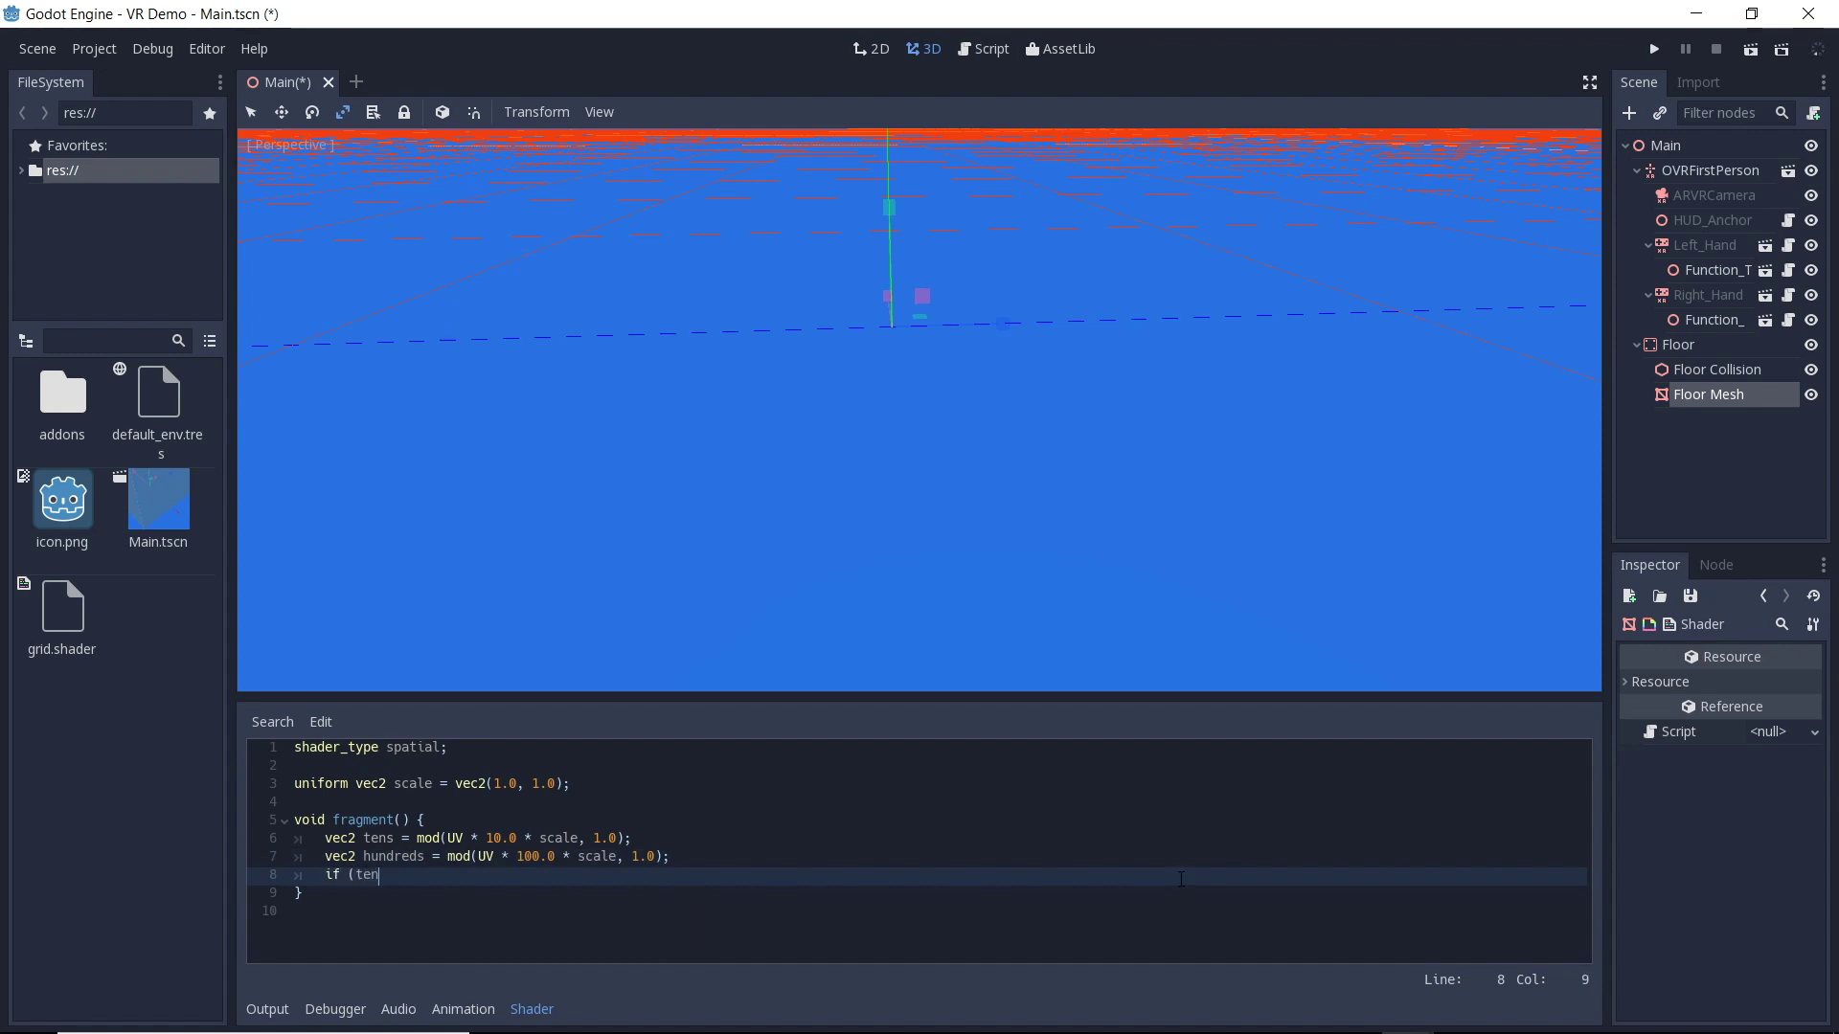
pyautogui.write('s.x < 0.01 || tundreds.x < 0.02) {')
pyautogui.press('Return')
pyautogui.write('ALBEDO = vec')
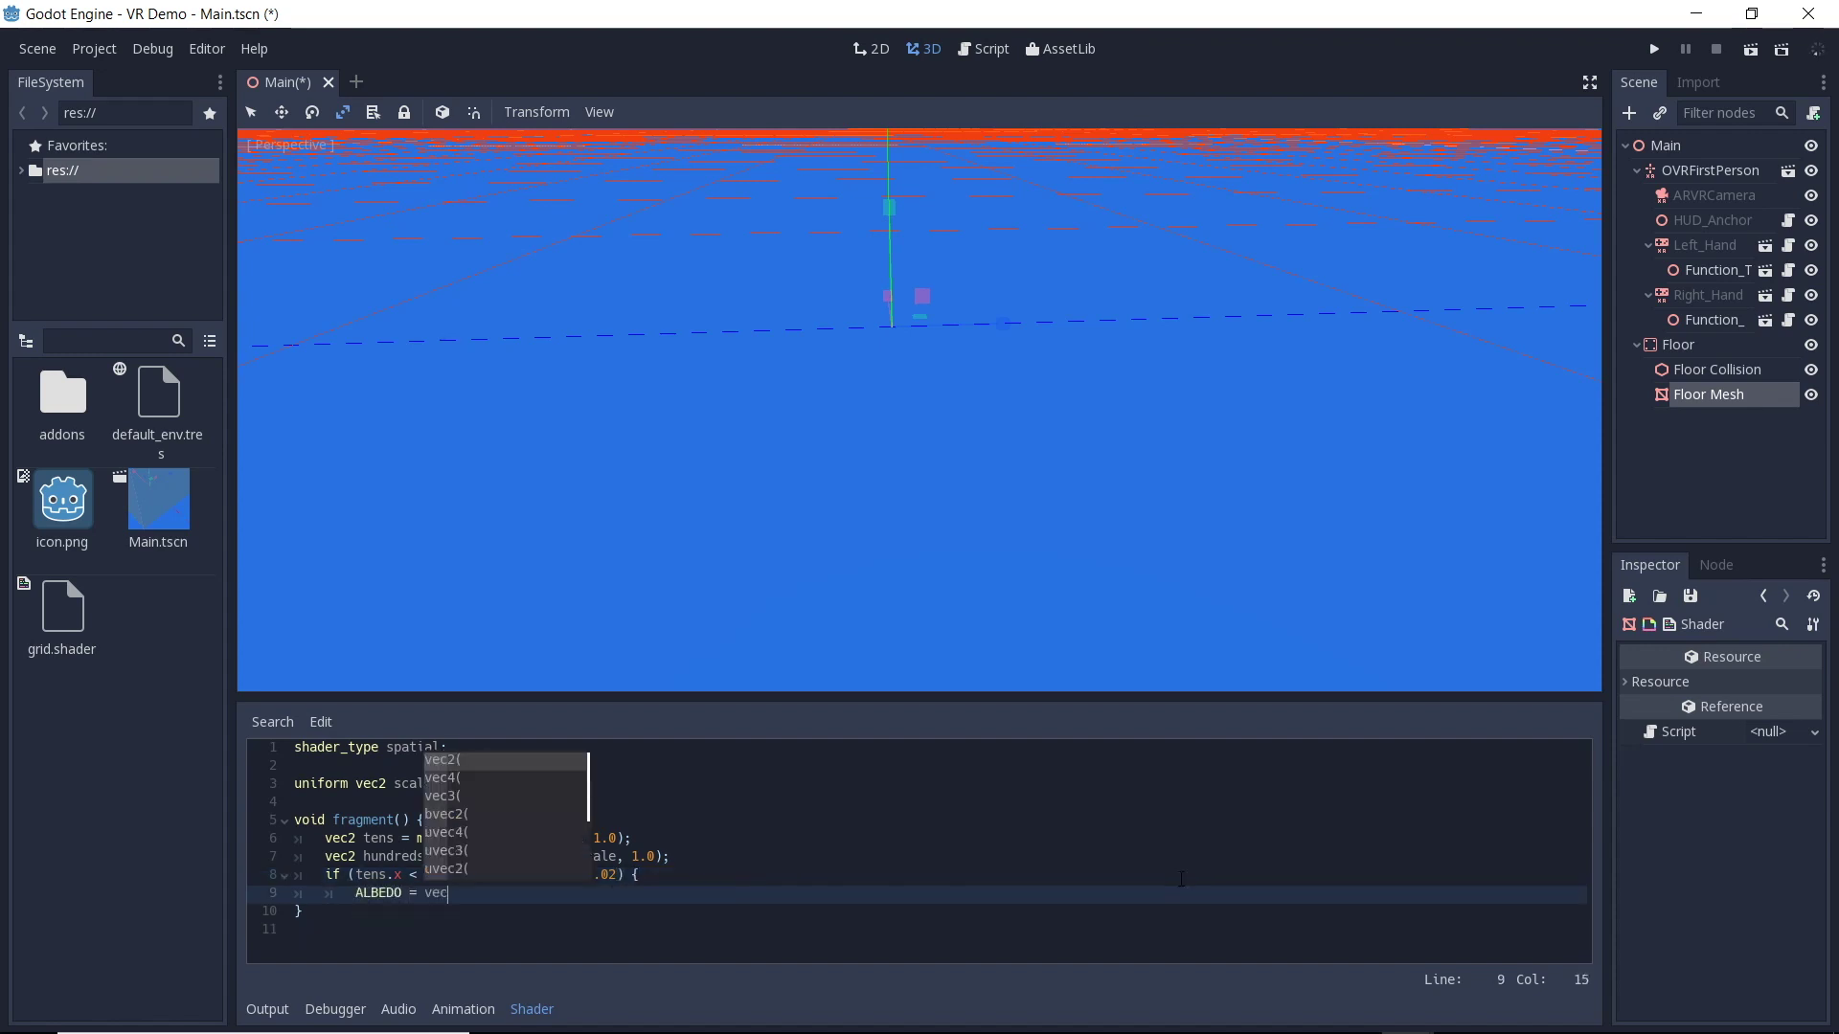
pyautogui.write('3(1.0, 1.0, 1.0);')
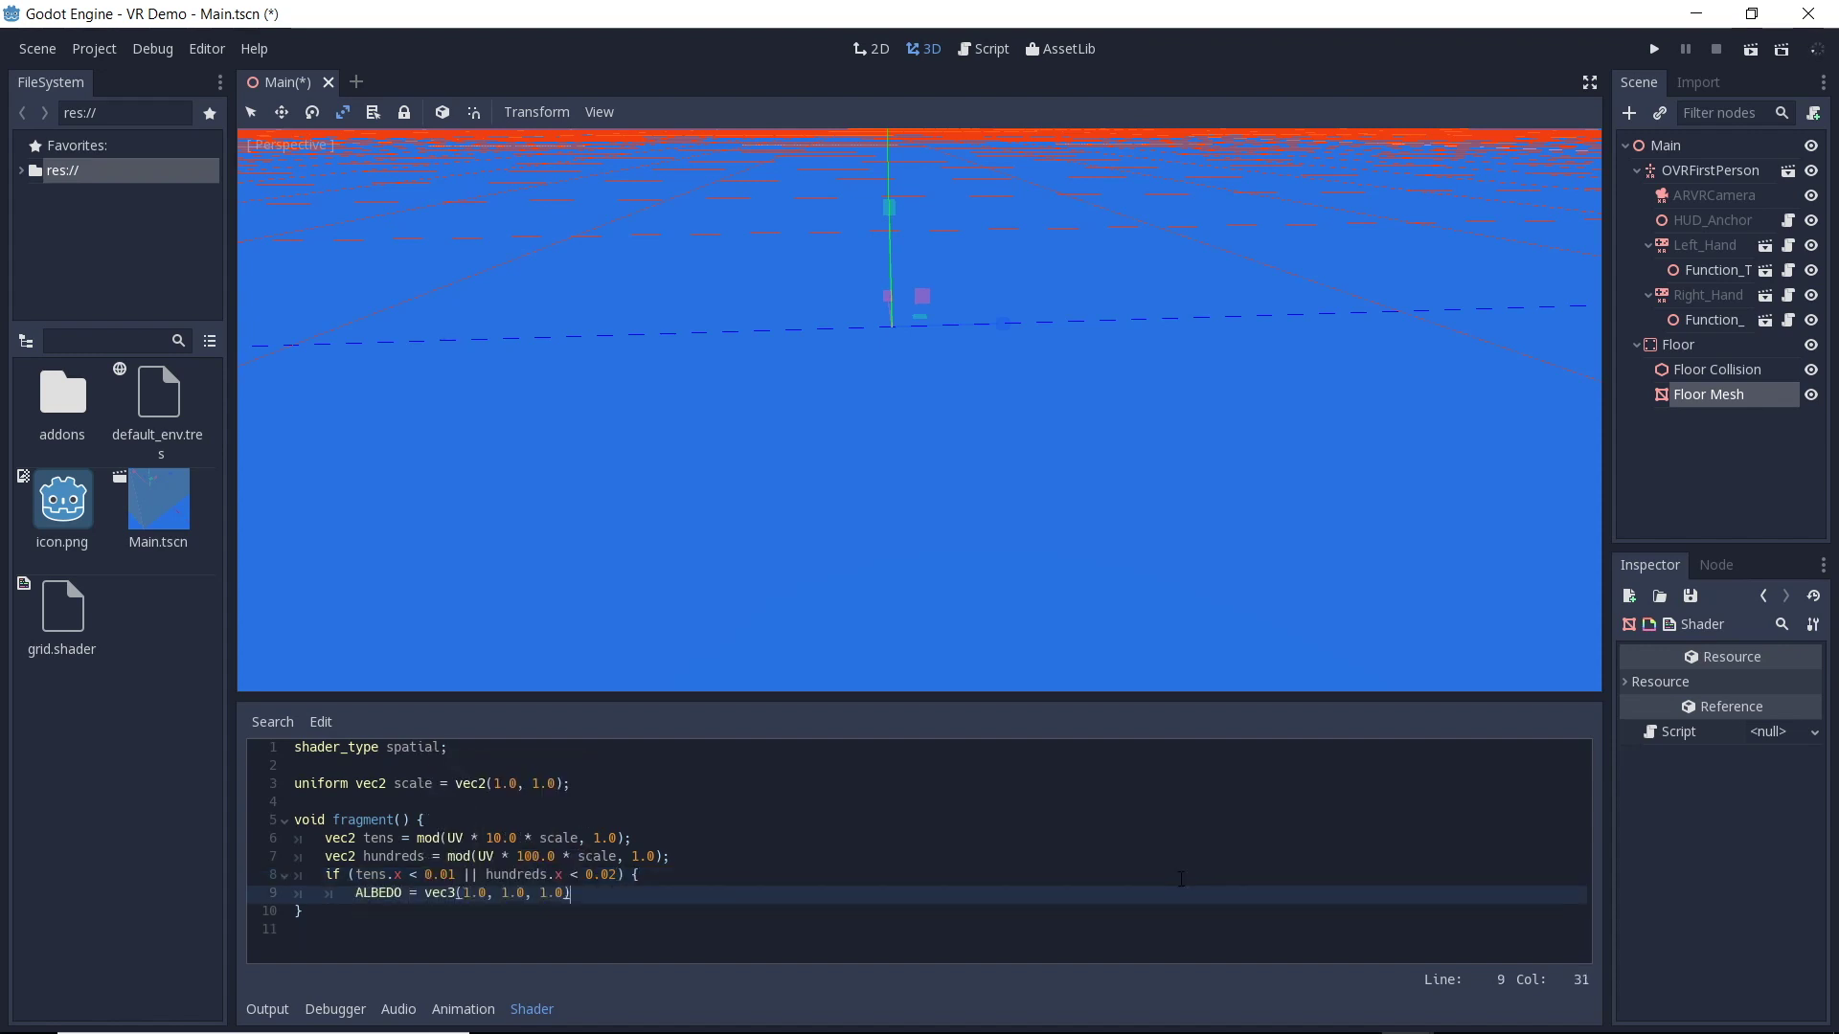
pyautogui.press('Return')
# Add the else-if branch for y grid lines and a 0.2 dark grey default, then save.
pyautogui.write('} else if (tens')
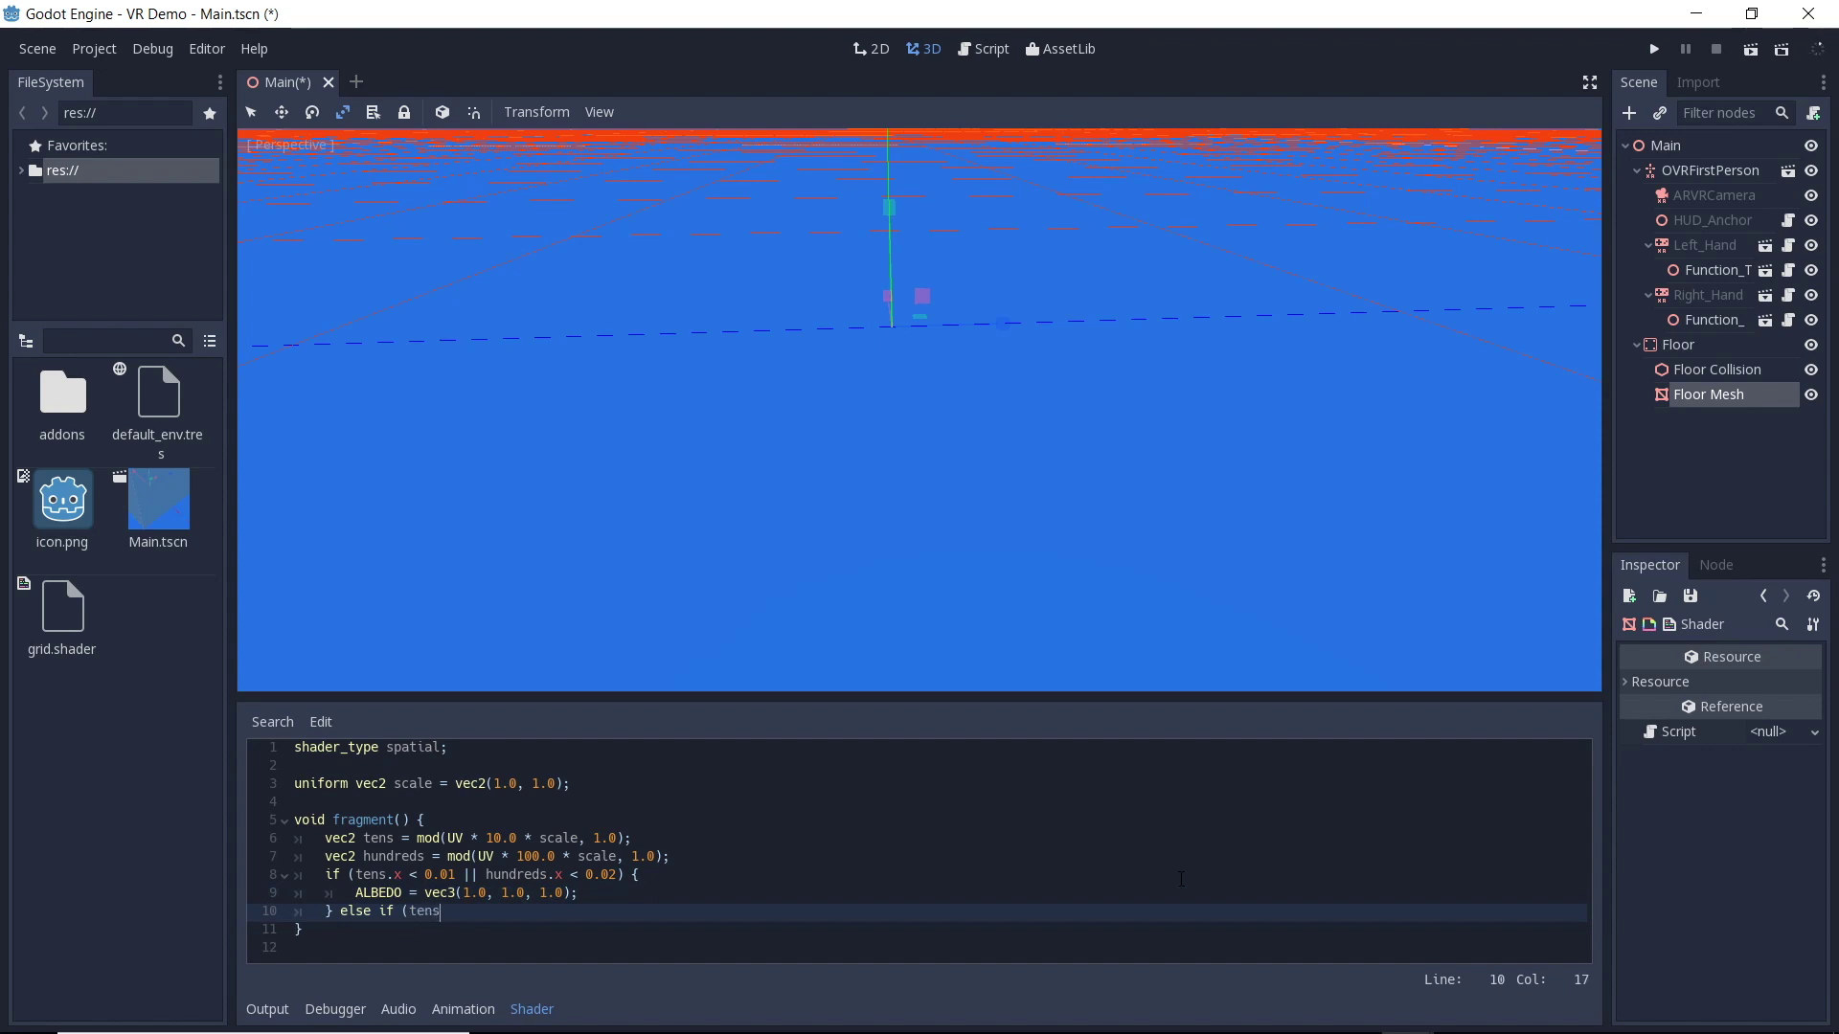
pyautogui.write('.x < 0.01 || hundreds.')
pyautogui.write('y < 0')
pyautogui.write('.01 || hundreds')
pyautogui.write('.y < 0.02) {')
pyautogui.press('Return')
pyautogui.write('ALBE')
pyautogui.write('DO = vec3( 1')
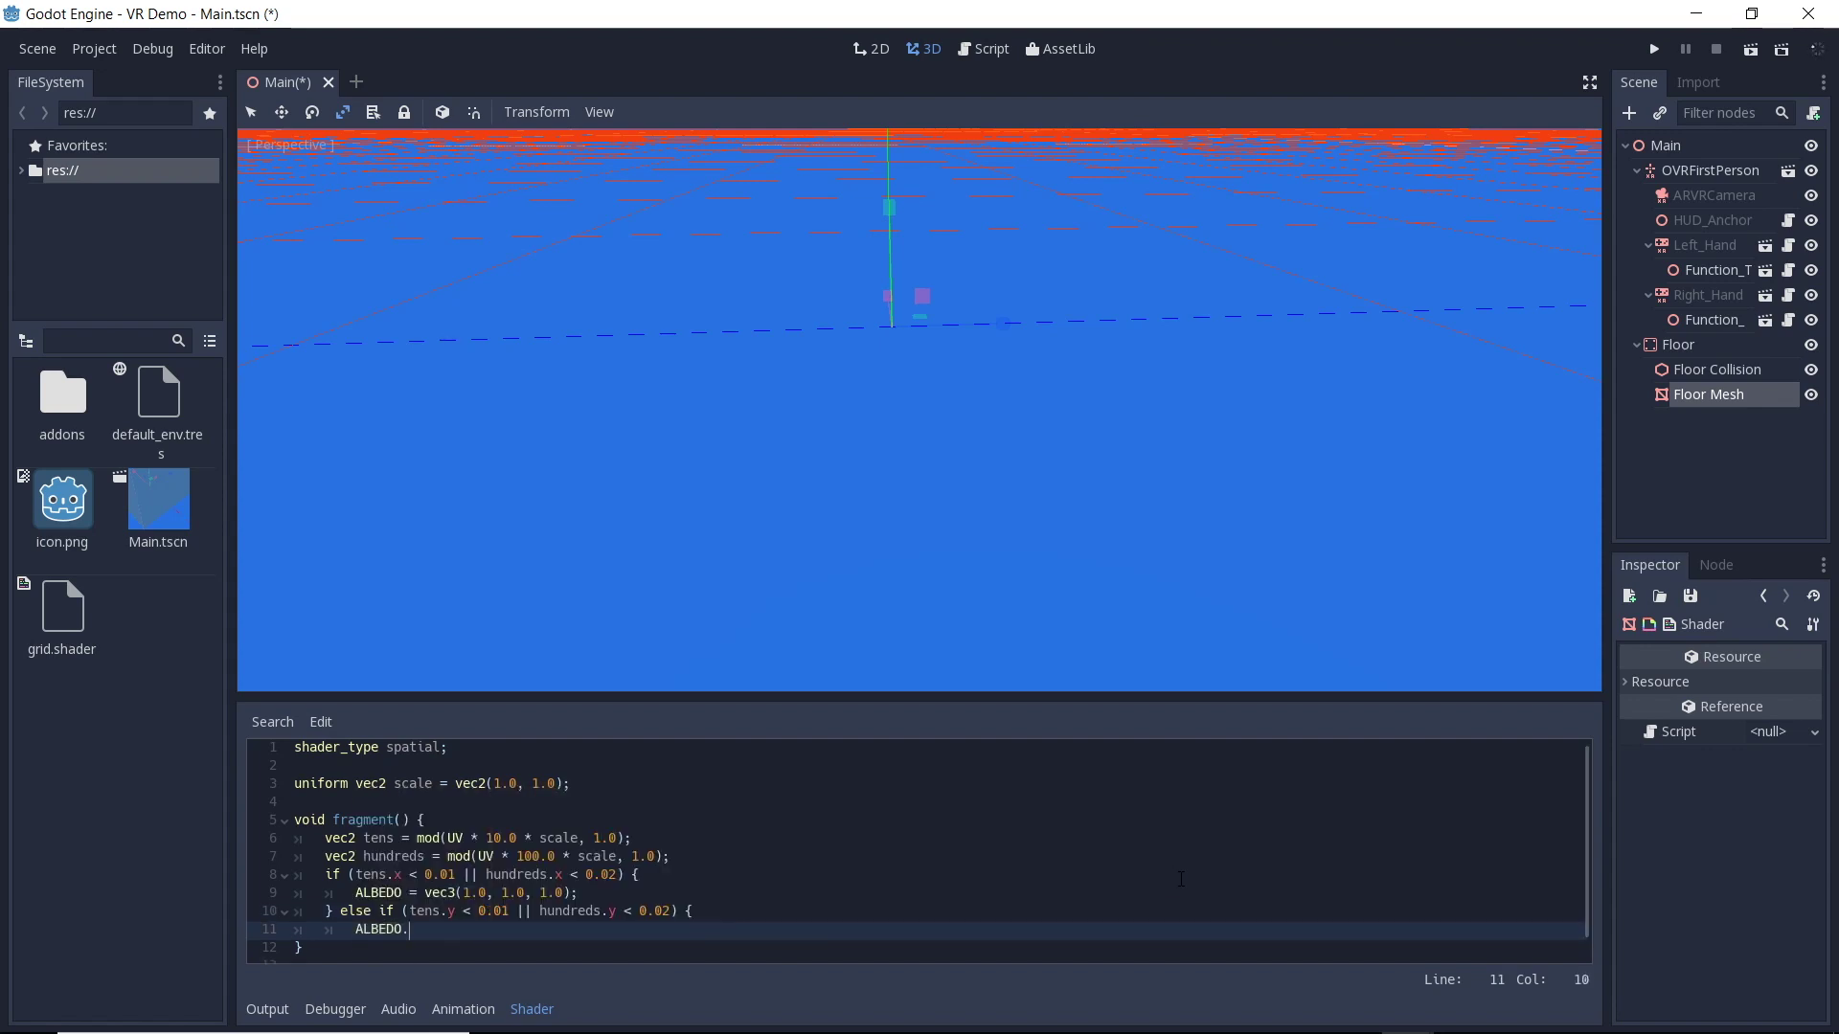
pyautogui.write('0, 1.0, 1.0);')
pyautogui.press('Return')
pyautogui.write('} else {')
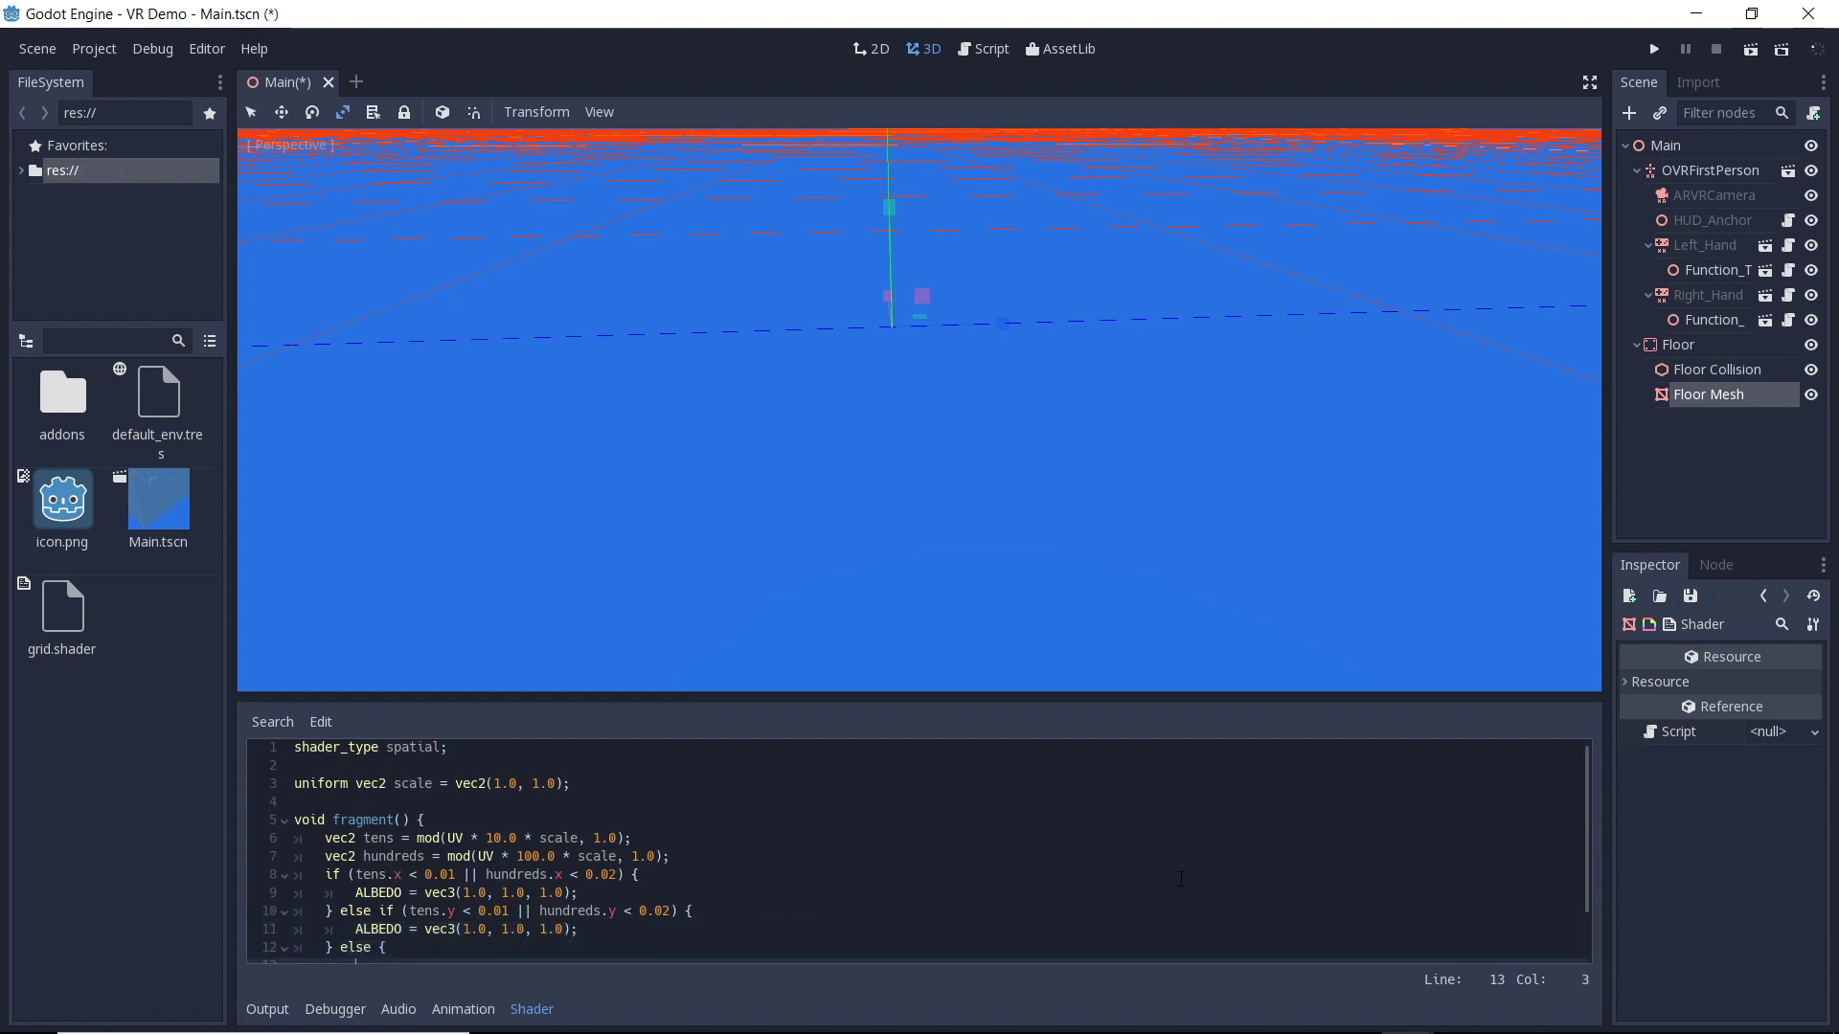
pyautogui.press('Return')
pyautogui.write('ALBEDO = ve')
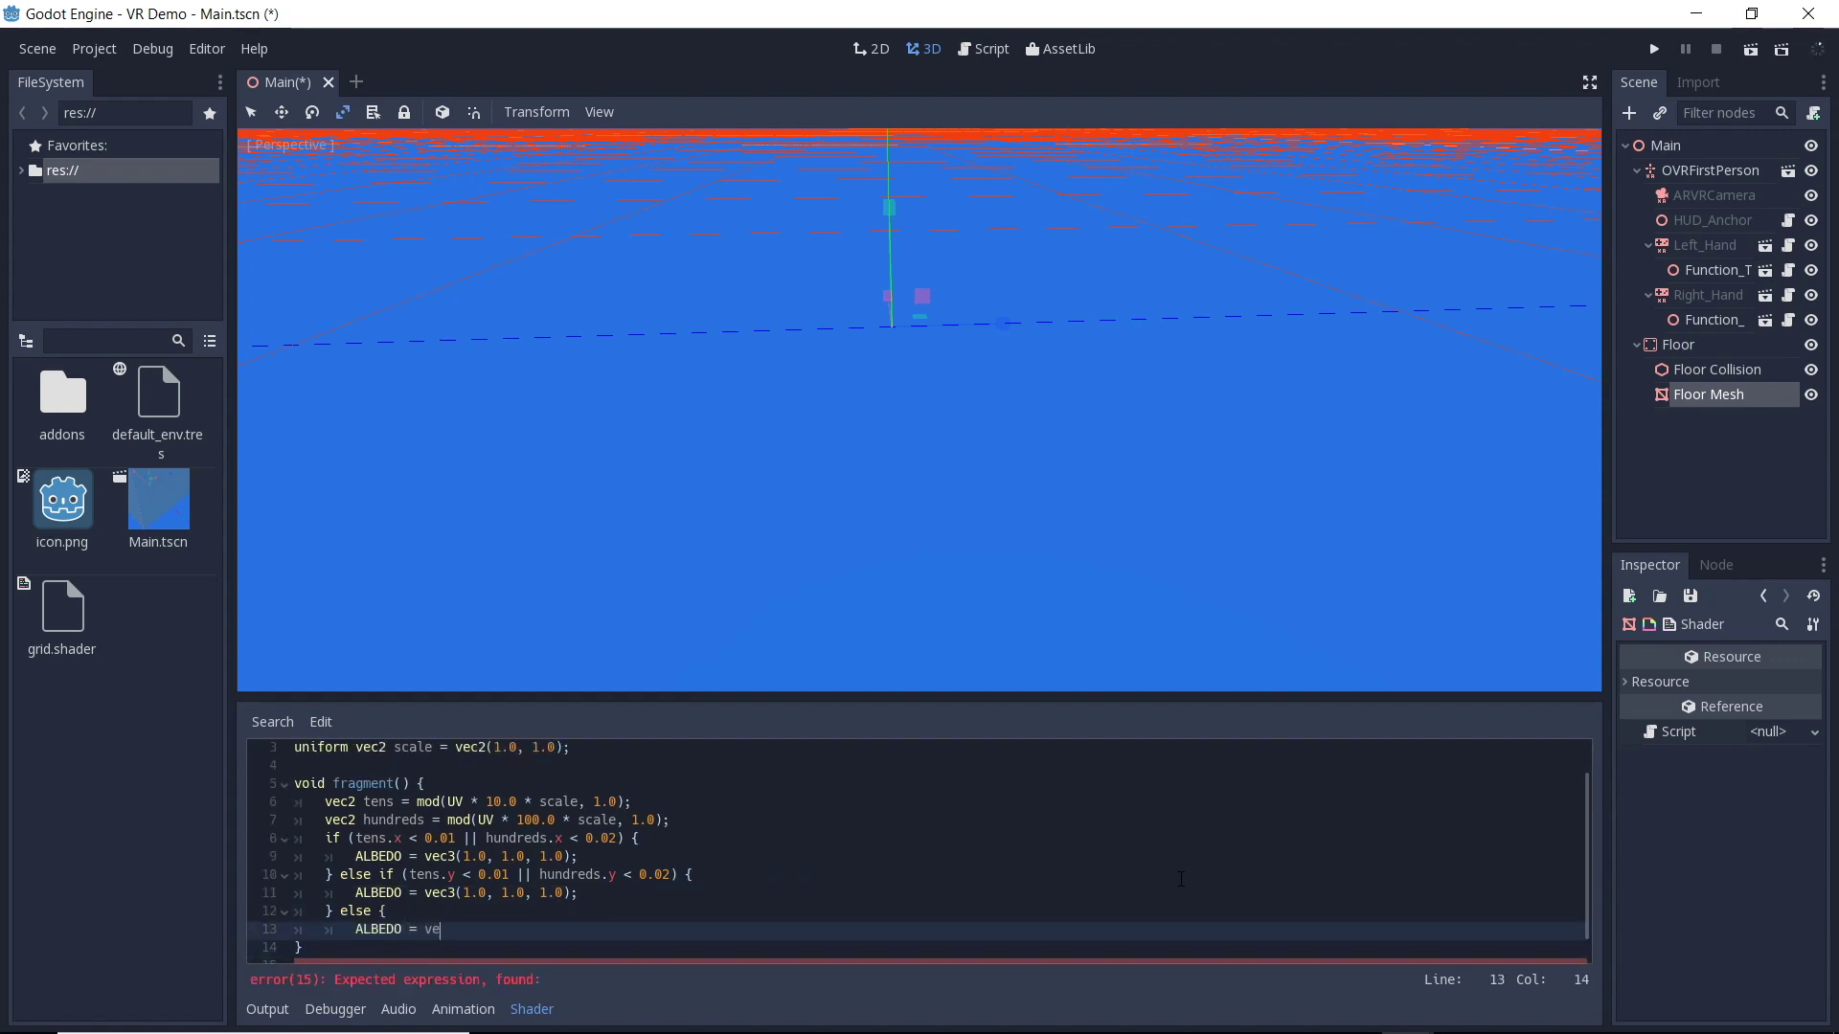
pyautogui.write('c3(0.2, 0.2, 0.2);')
pyautogui.press('Return')
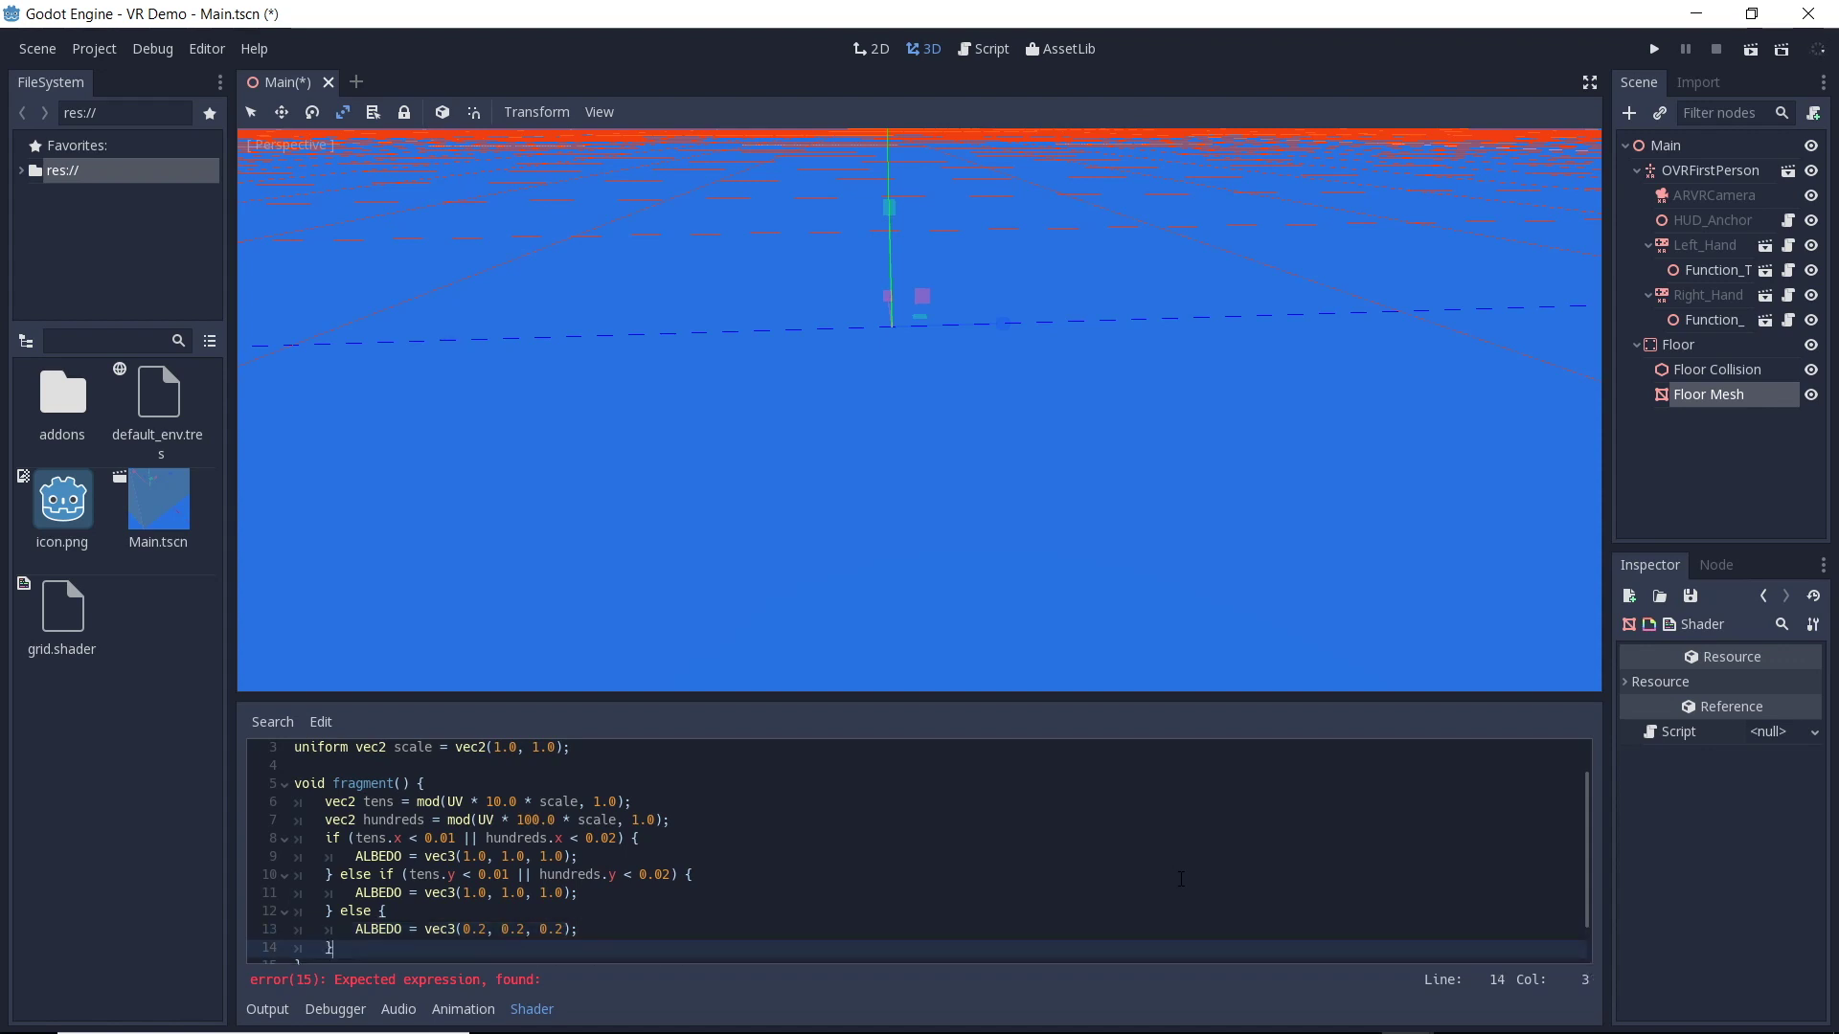
pyautogui.hotkey('ctrl', 's')
pyautogui.hotkey('ctrl', 'End')
pyautogui.press('Return')
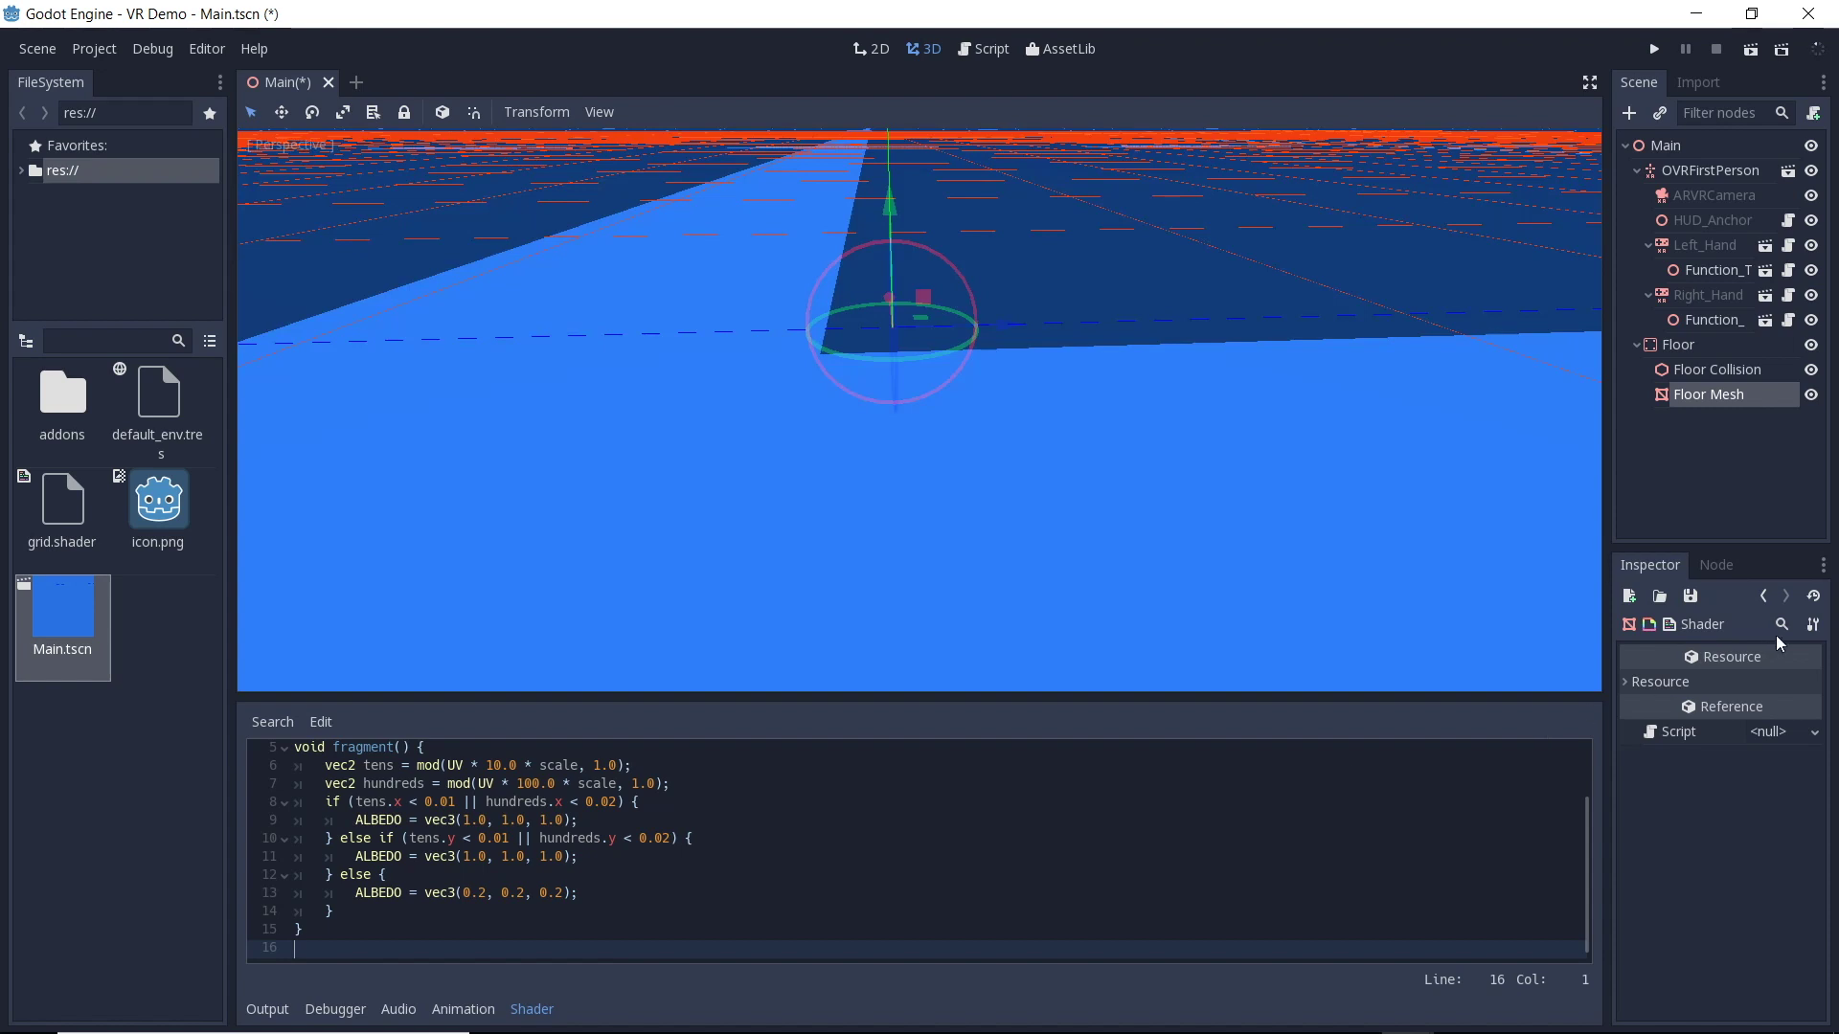
# Set the floor ShaderMaterial's Scale parameter to 200 by 200.
pyautogui.click(1769, 597)
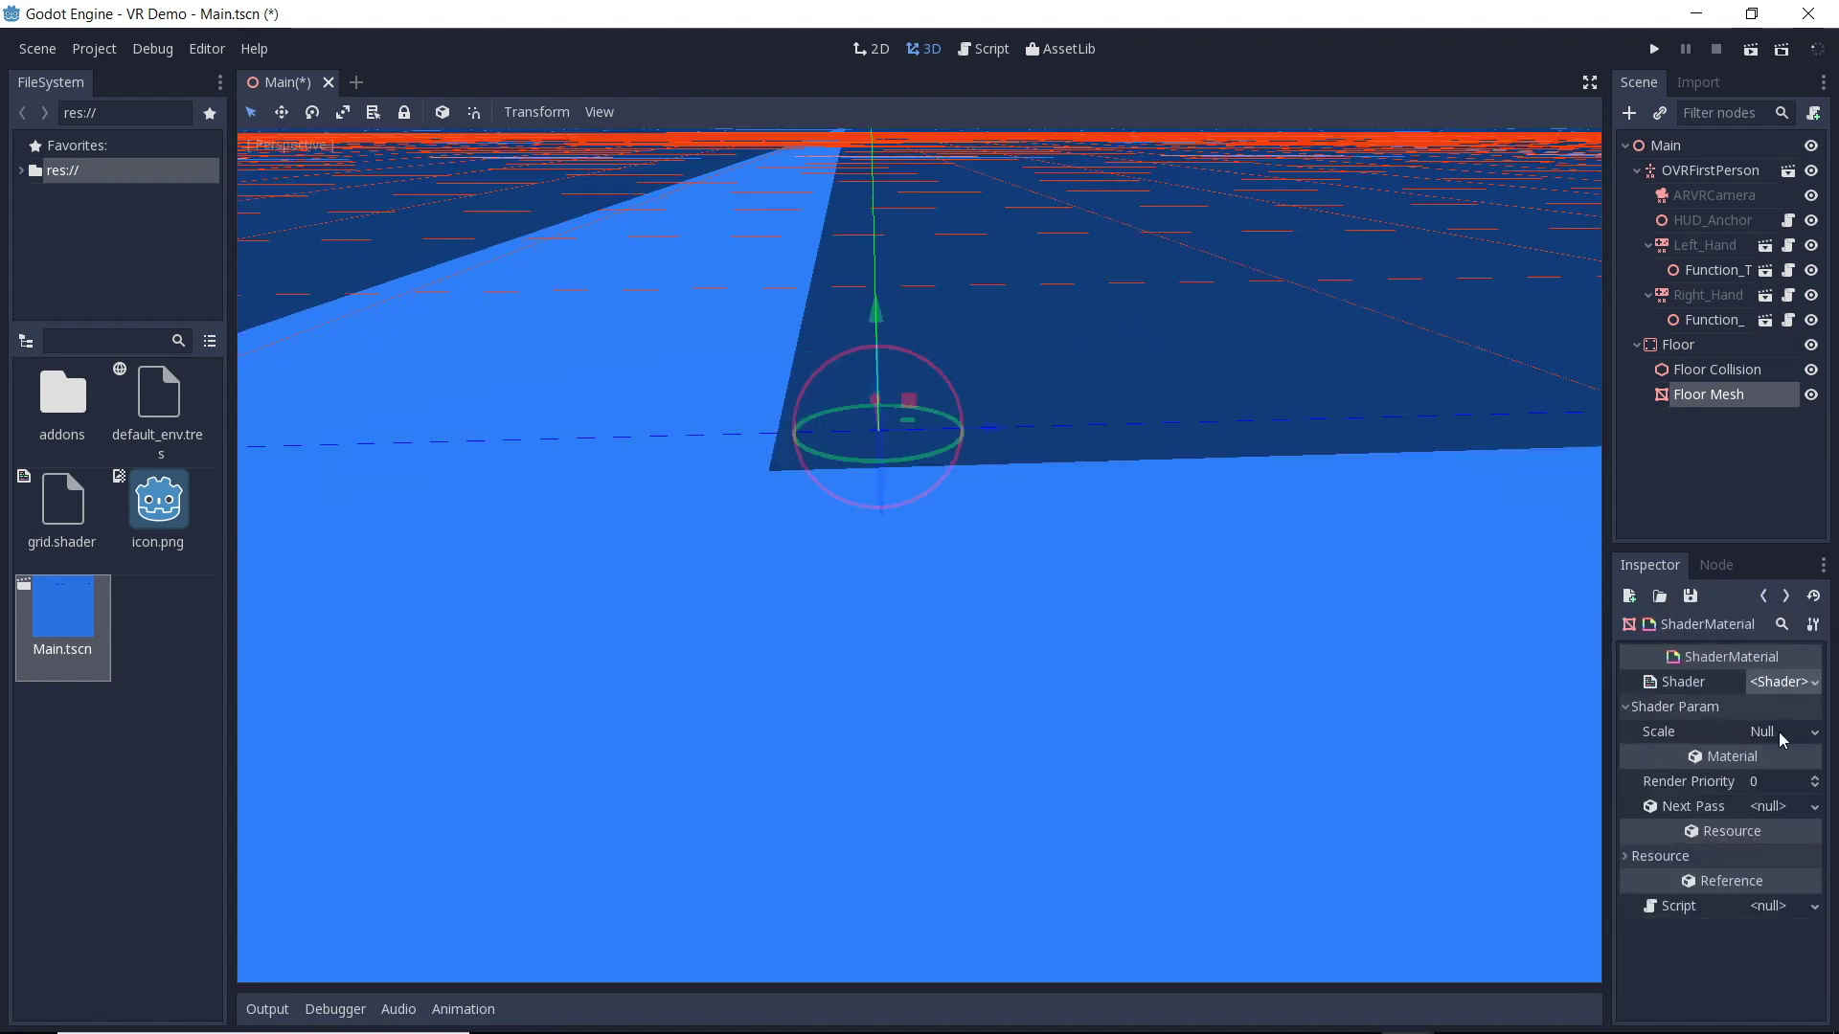
pyautogui.click(1815, 731)
pyautogui.write('200')
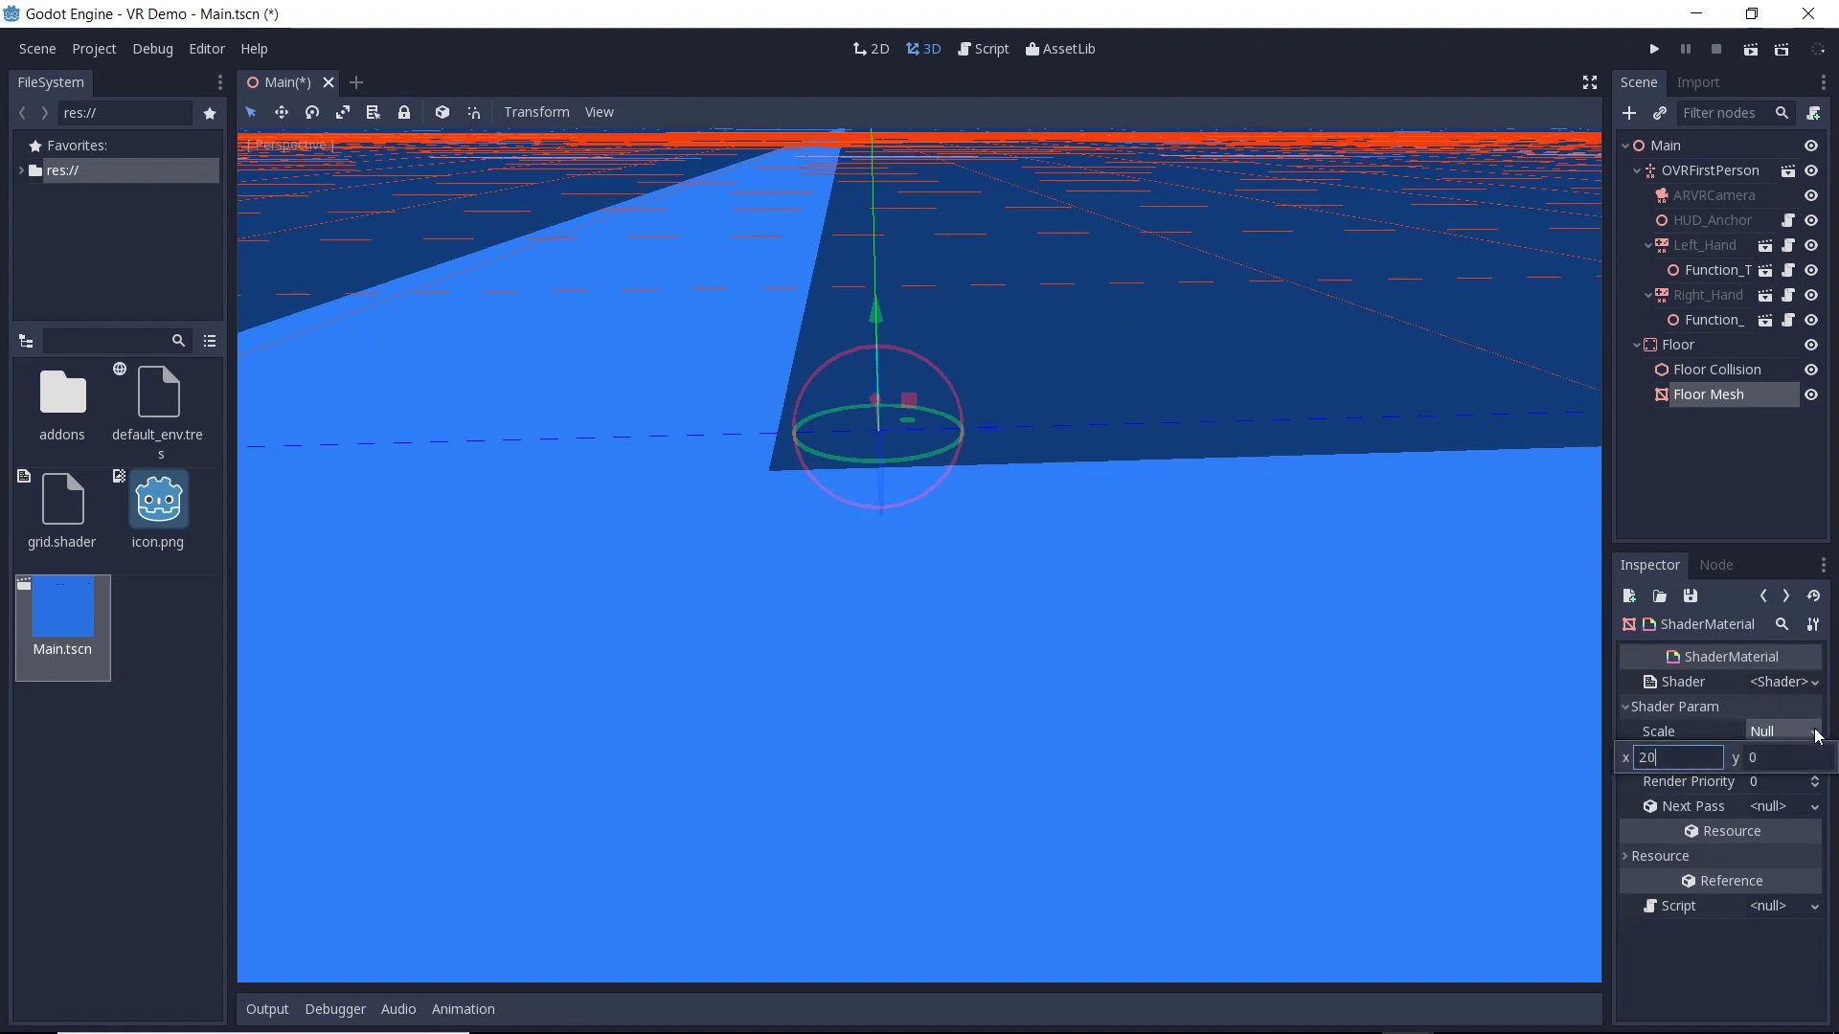
pyautogui.press('Tab')
pyautogui.write('2')
pyautogui.press('Return')
# Add a Spatial node named Obstacles under the Main root.
pyautogui.click(1665, 145)
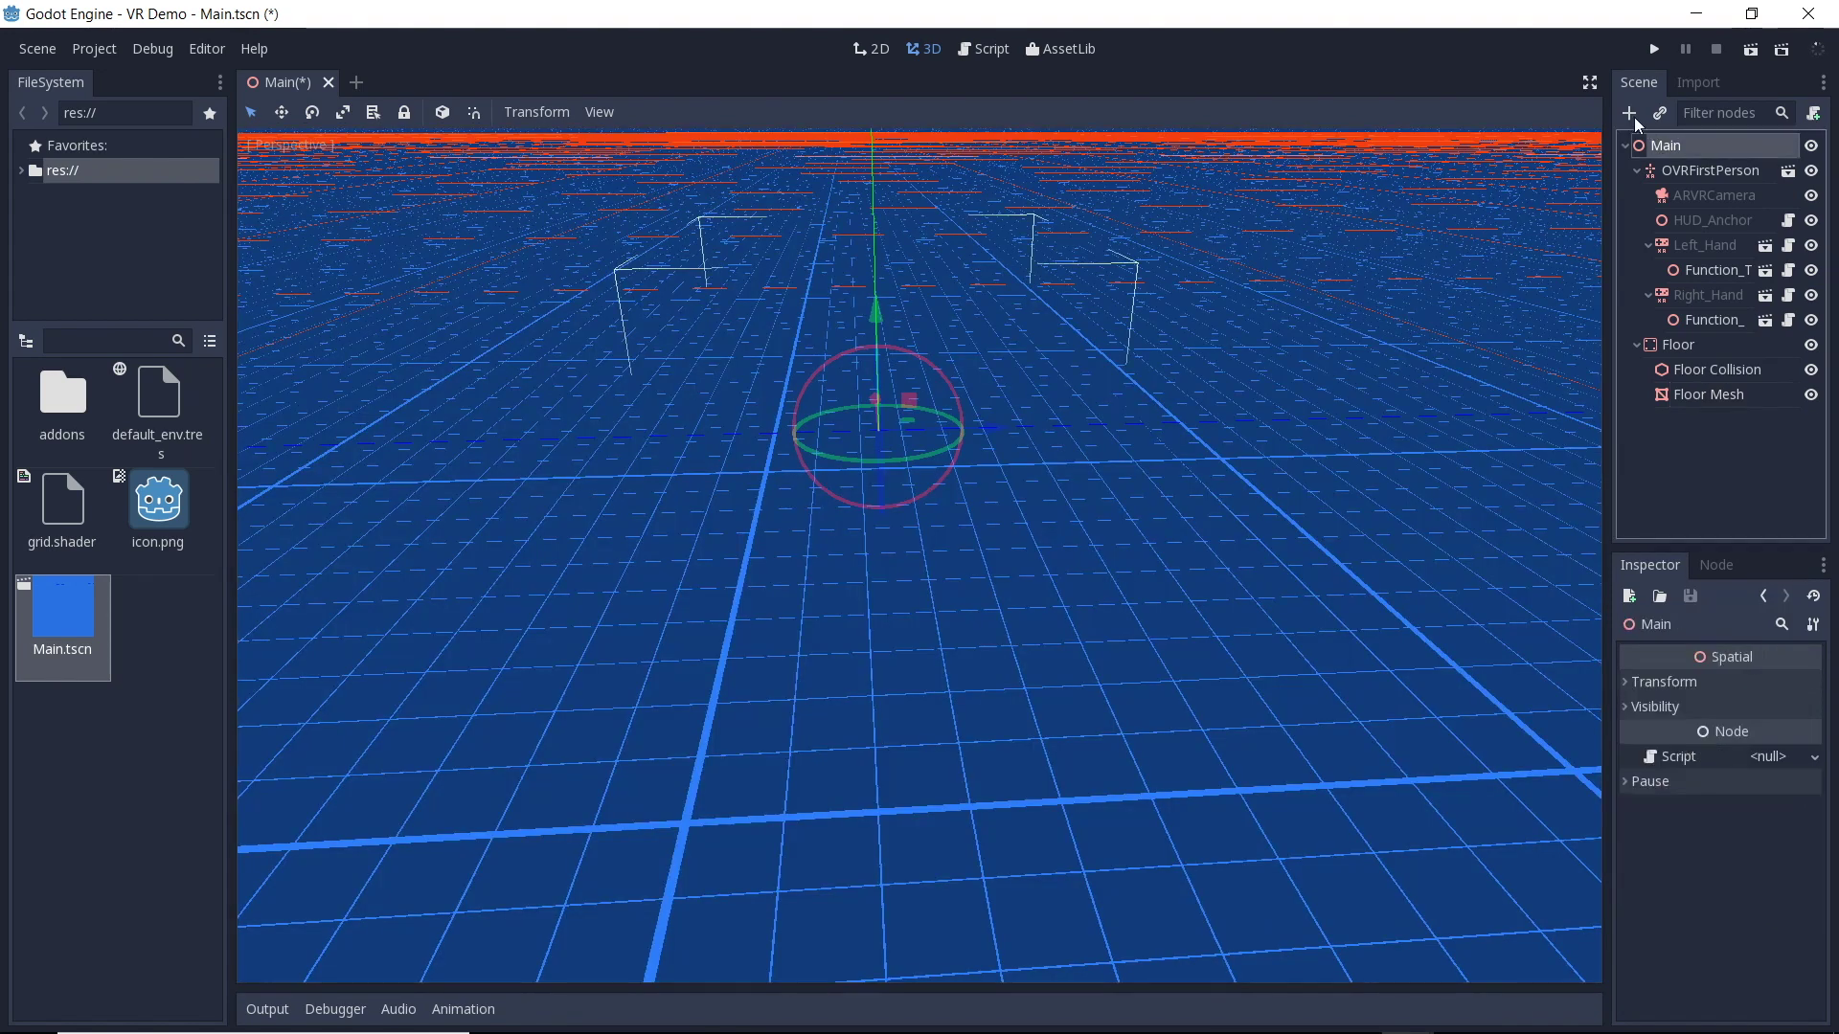
pyautogui.click(1629, 113)
pyautogui.doubleClick(59, 431)
pyautogui.doubleClick(1681, 419)
pyautogui.write('Obstacles')
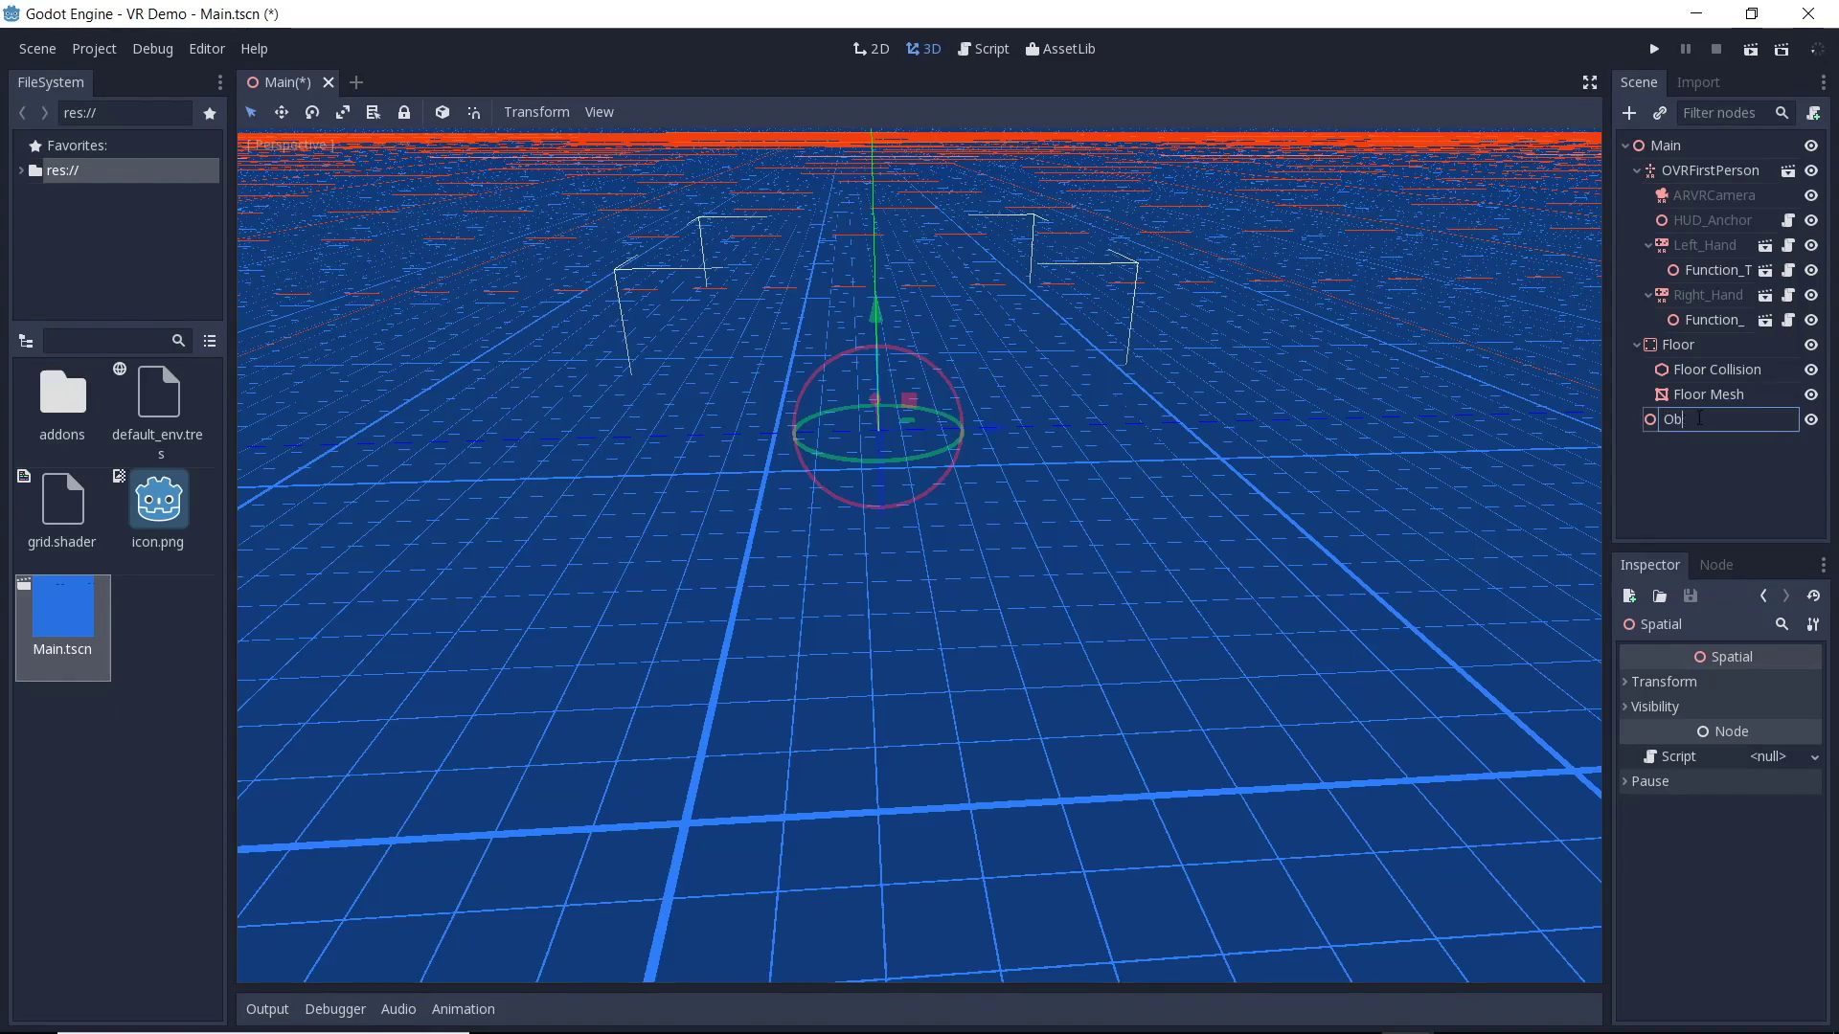
pyautogui.press('Return')
# Add a StaticBody 'Cube' under Obstacles with a CollisionShape child named 'CubeShape'.
pyautogui.click(1630, 113)
pyautogui.doubleClick(63, 433)
pyautogui.doubleClick(1697, 445)
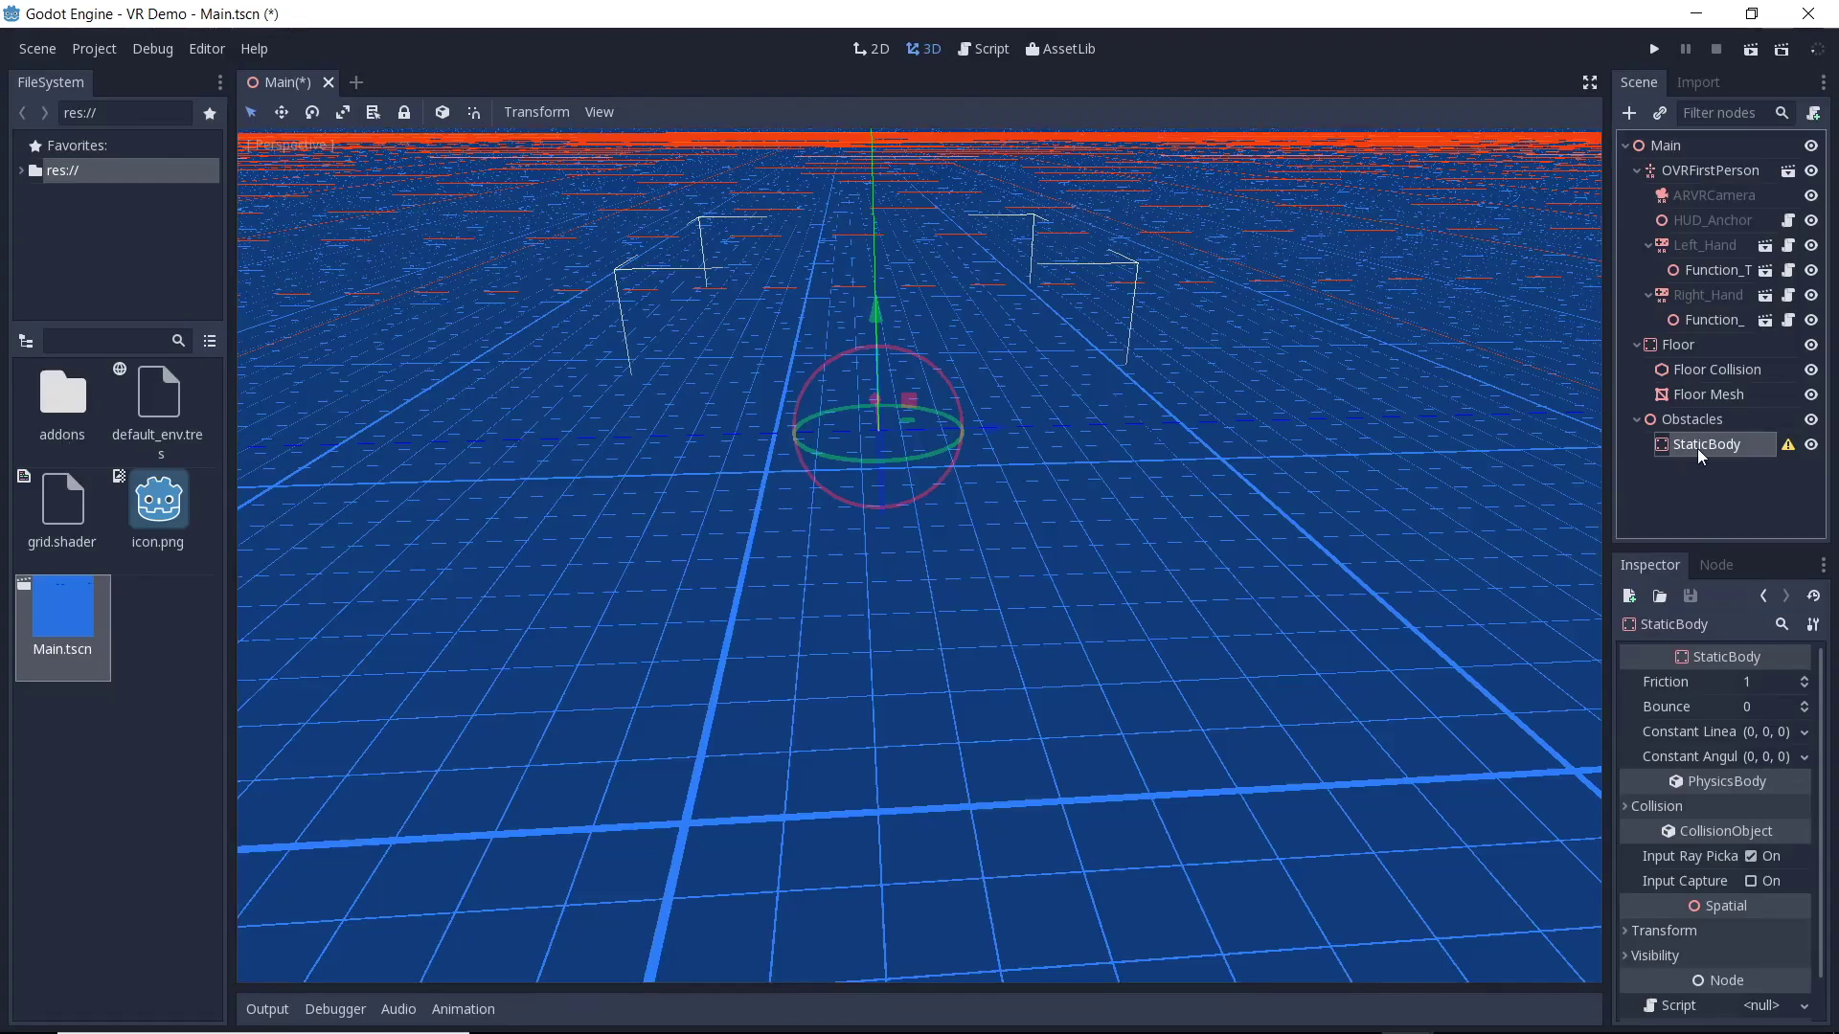
pyautogui.write('Cube')
pyautogui.press('Return')
pyautogui.click(1629, 113)
pyautogui.doubleClick(86, 436)
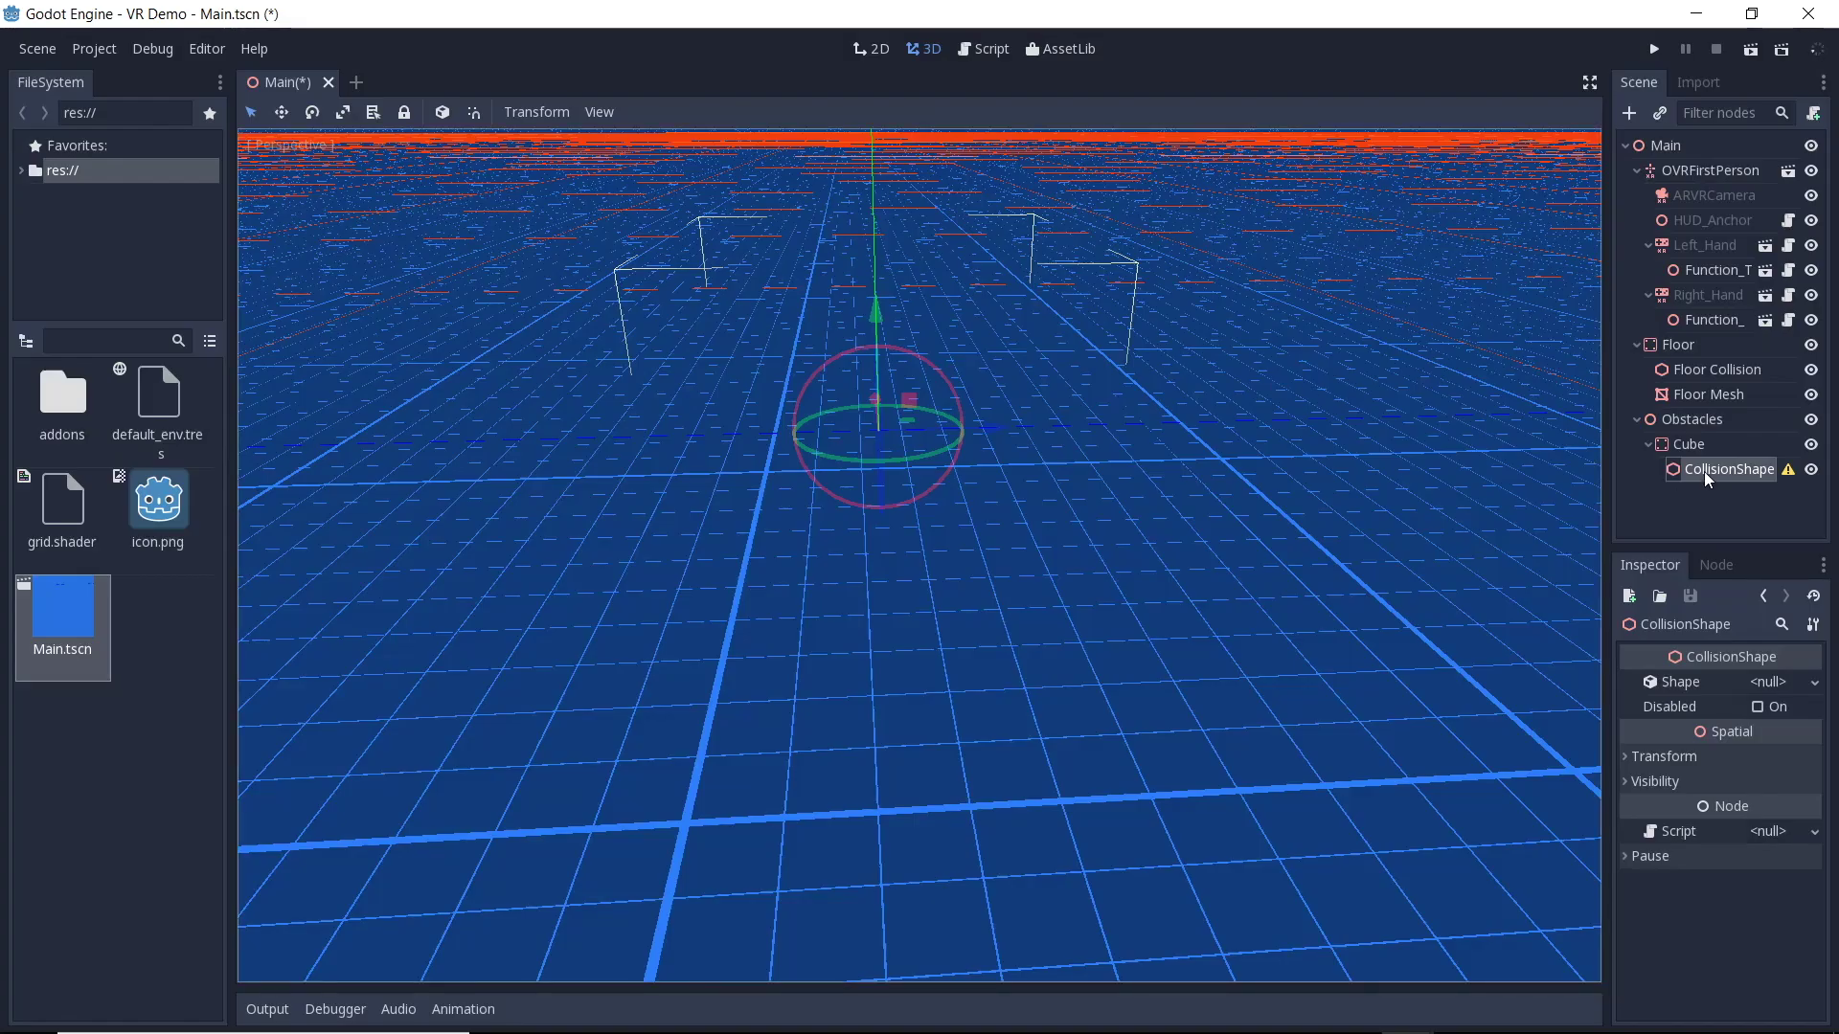
pyautogui.doubleClick(1706, 469)
pyautogui.write('CubeShape')
pyautogui.press('Return')
pyautogui.click(1796, 682)
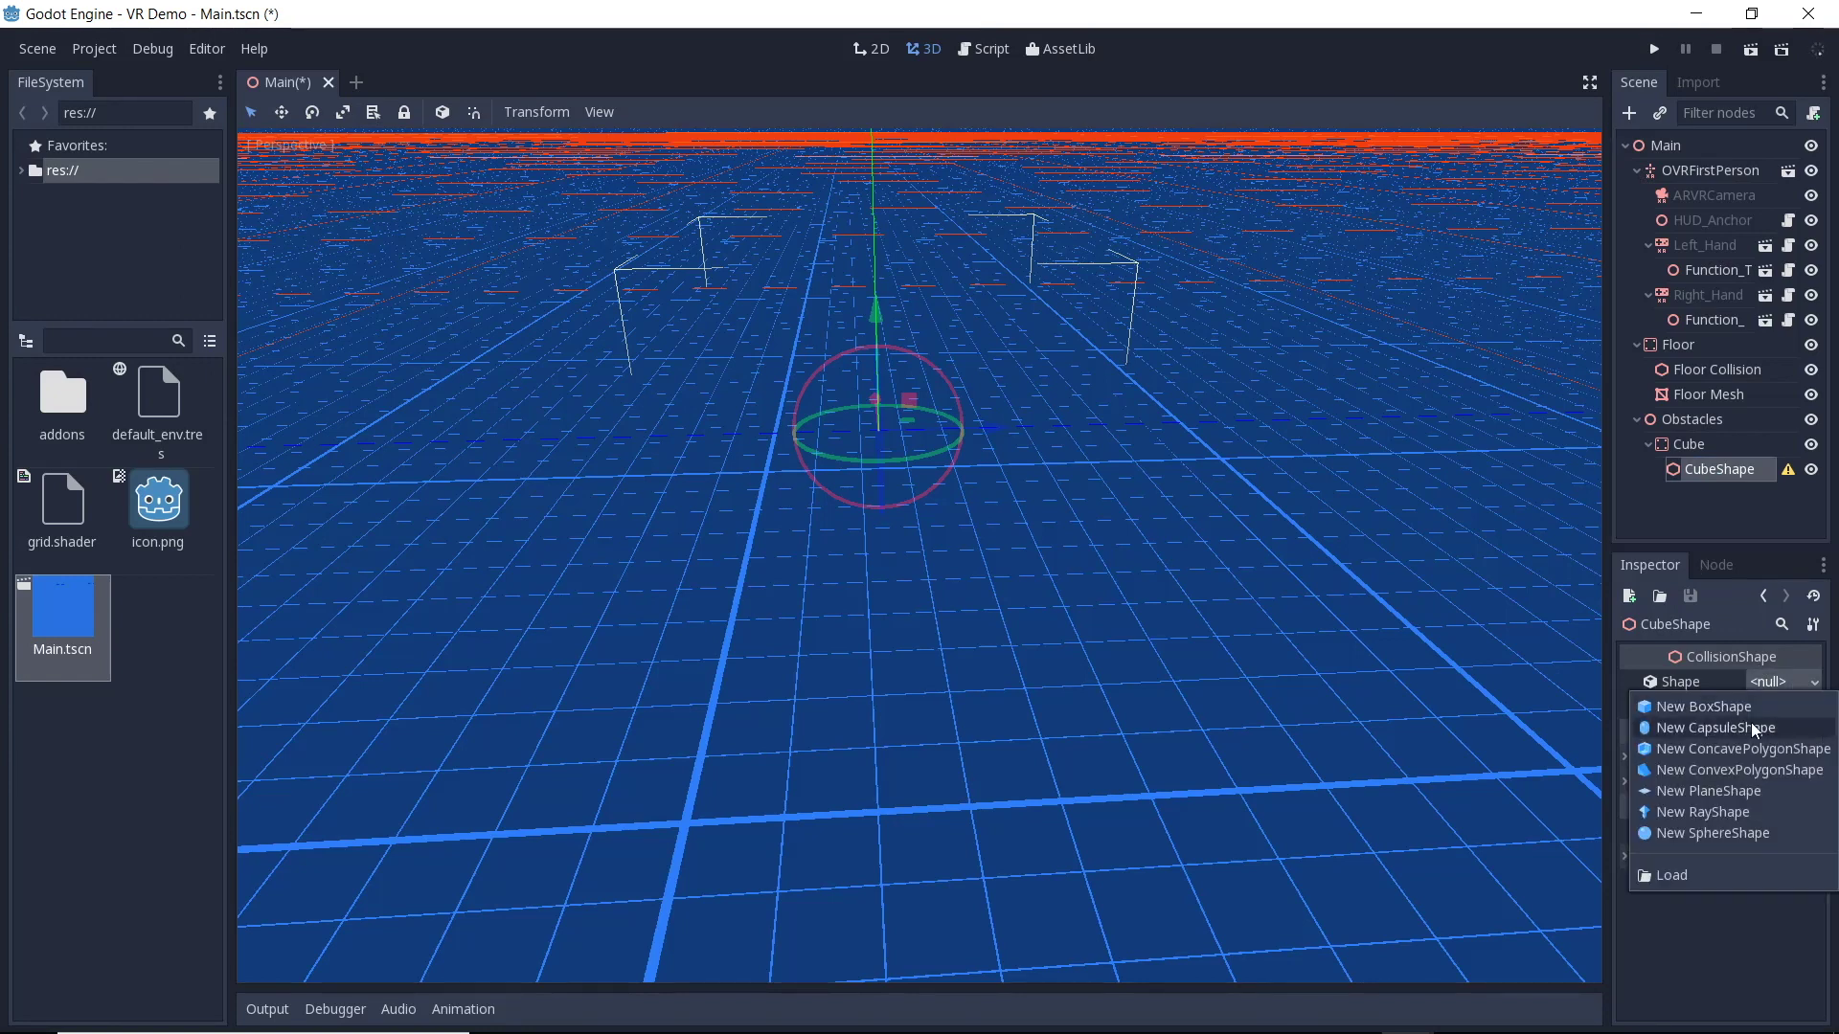
# Give CubeShape a new BoxShape with extents 0.25 on all three axes.
pyautogui.click(1715, 728)
pyautogui.click(1772, 682)
pyautogui.click(1815, 683)
pyautogui.write('0.25')
pyautogui.press('Tab')
pyautogui.write('0.25')
pyautogui.press('Tab')
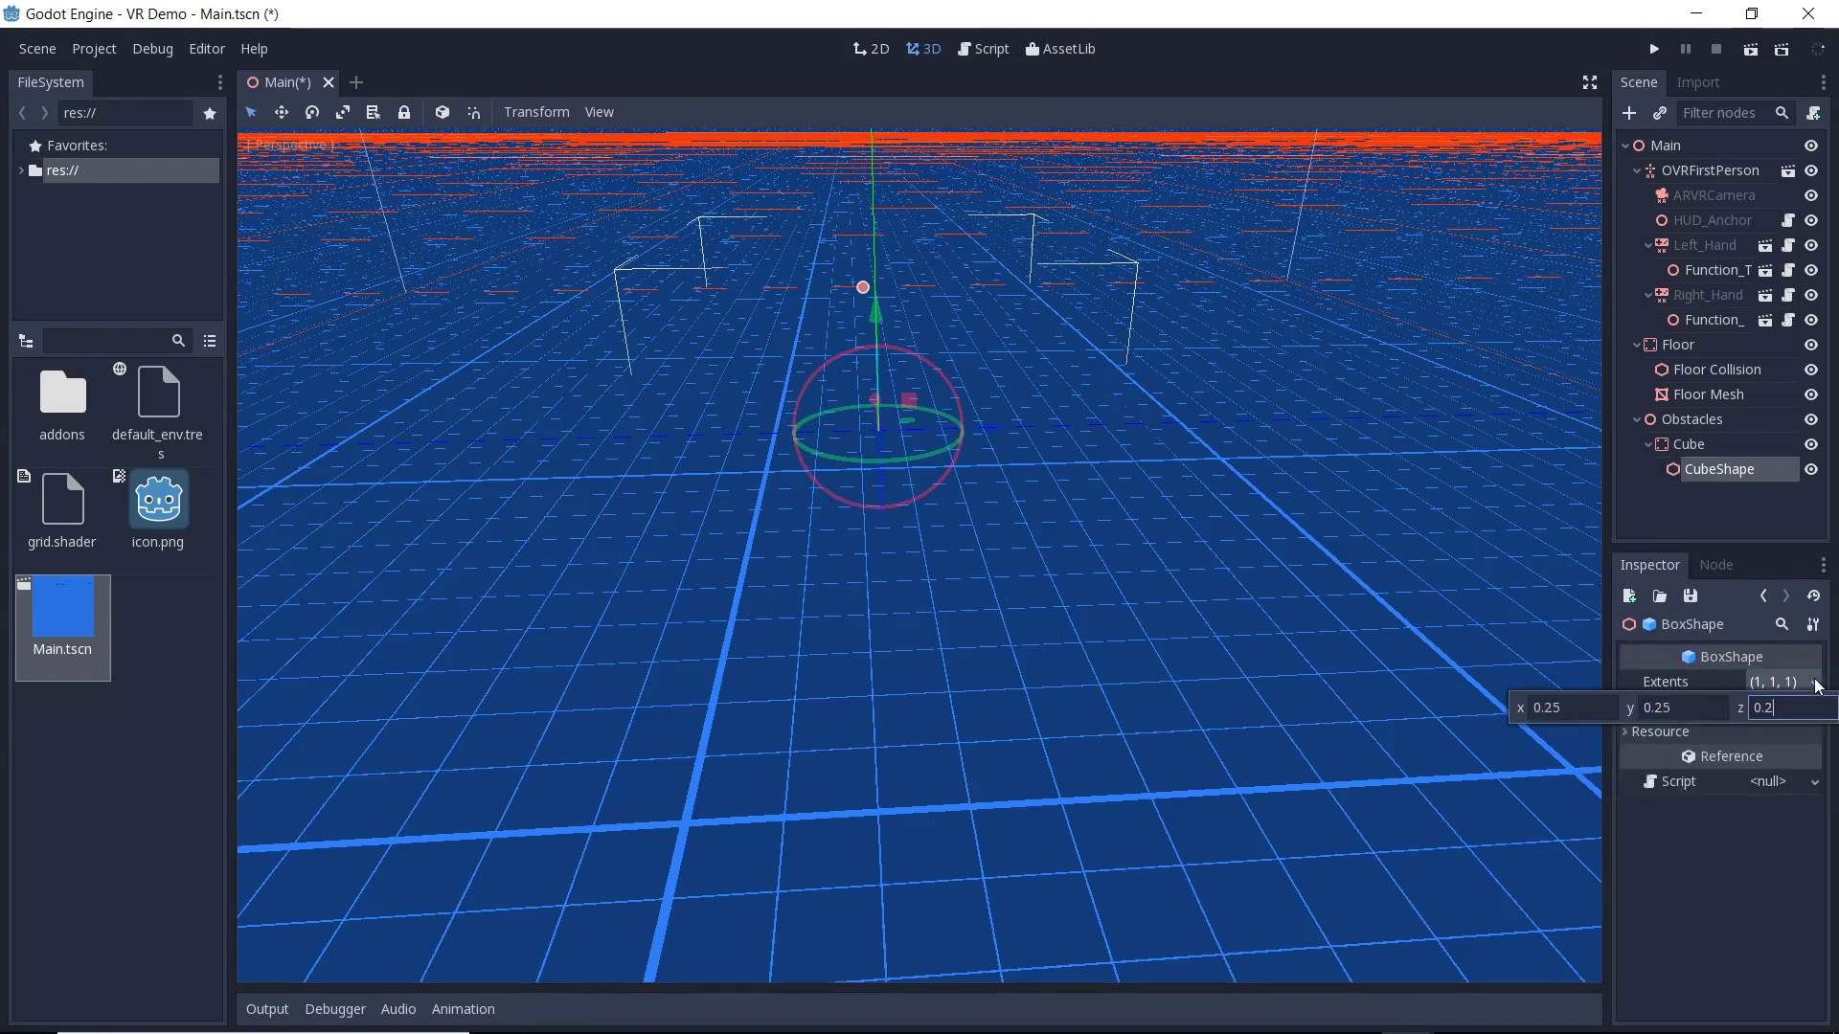
pyautogui.write('0.25')
pyautogui.press('Return')
# Raise the CubeShape collision box by 0.25 in its Translation.
pyautogui.click(1763, 595)
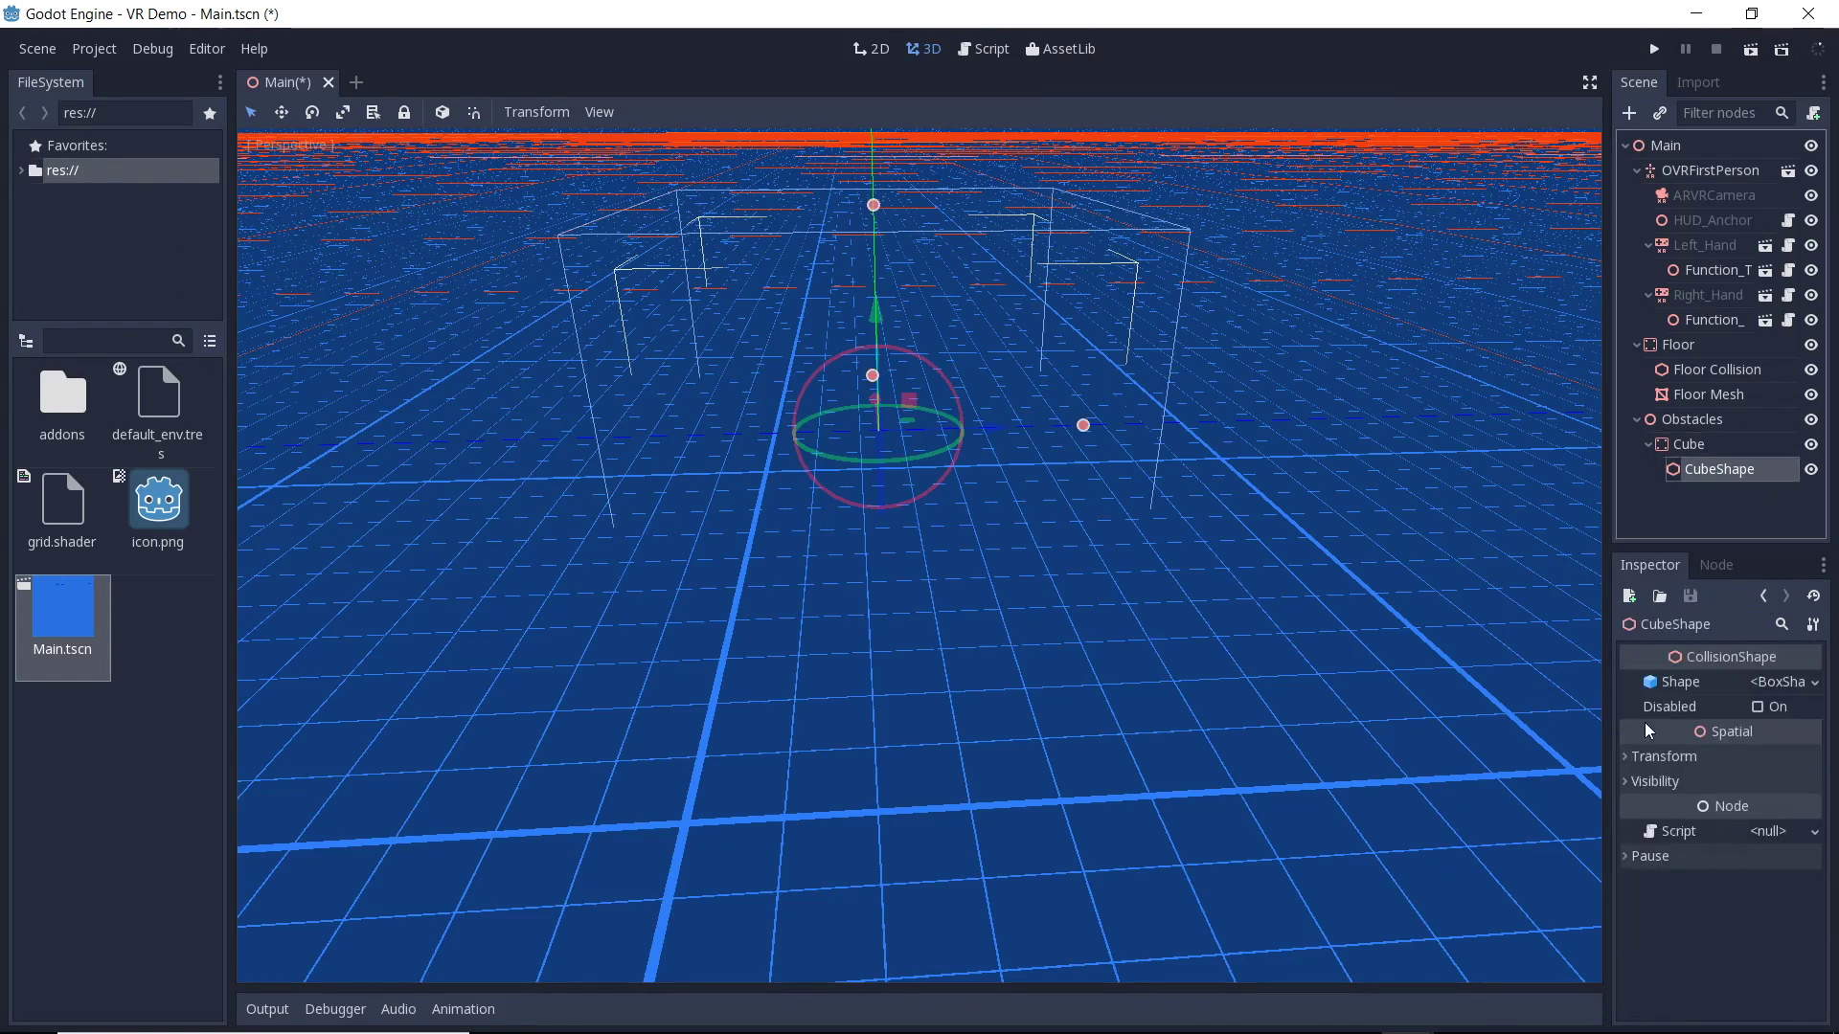
pyautogui.click(1664, 757)
pyautogui.click(1814, 806)
pyautogui.write('0.25')
pyautogui.press('Return')
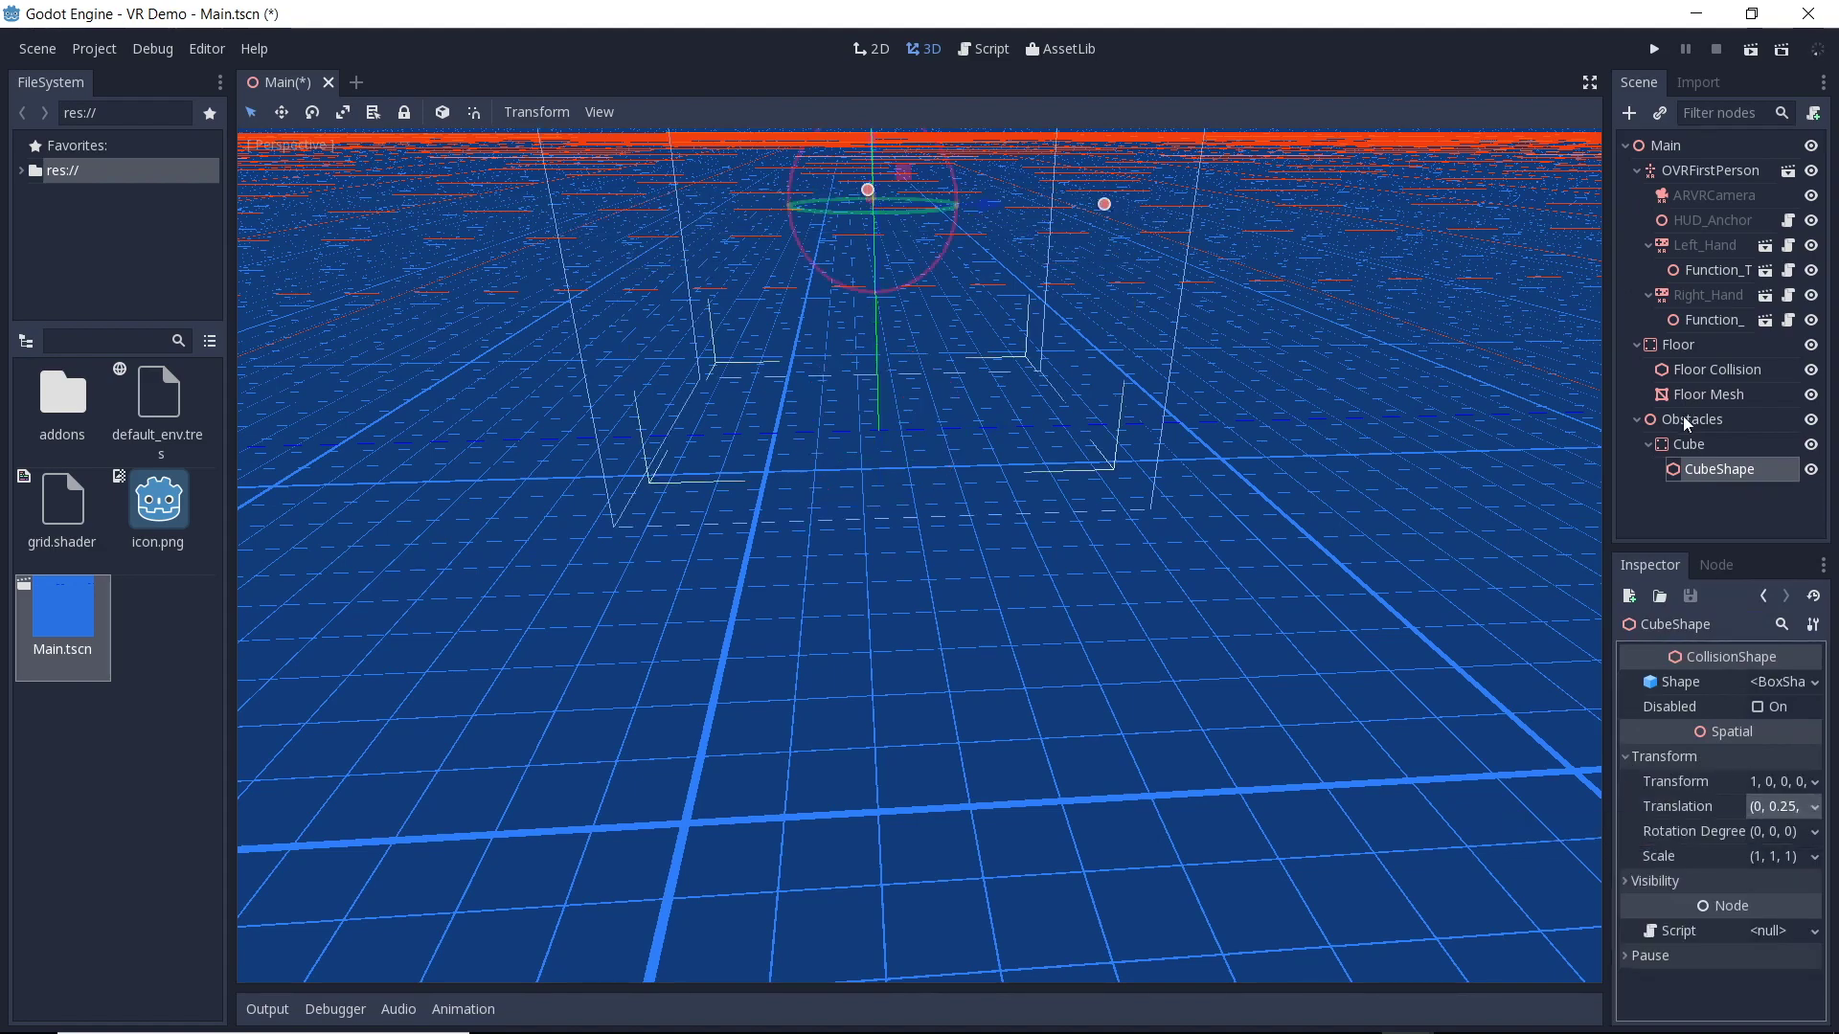
# Add a MeshInstance with a new CubeMesh sized 0.5 × 0.5 × 0.5.
pyautogui.click(1692, 419)
pyautogui.click(1629, 113)
pyautogui.doubleClick(141, 428)
pyautogui.click(1685, 681)
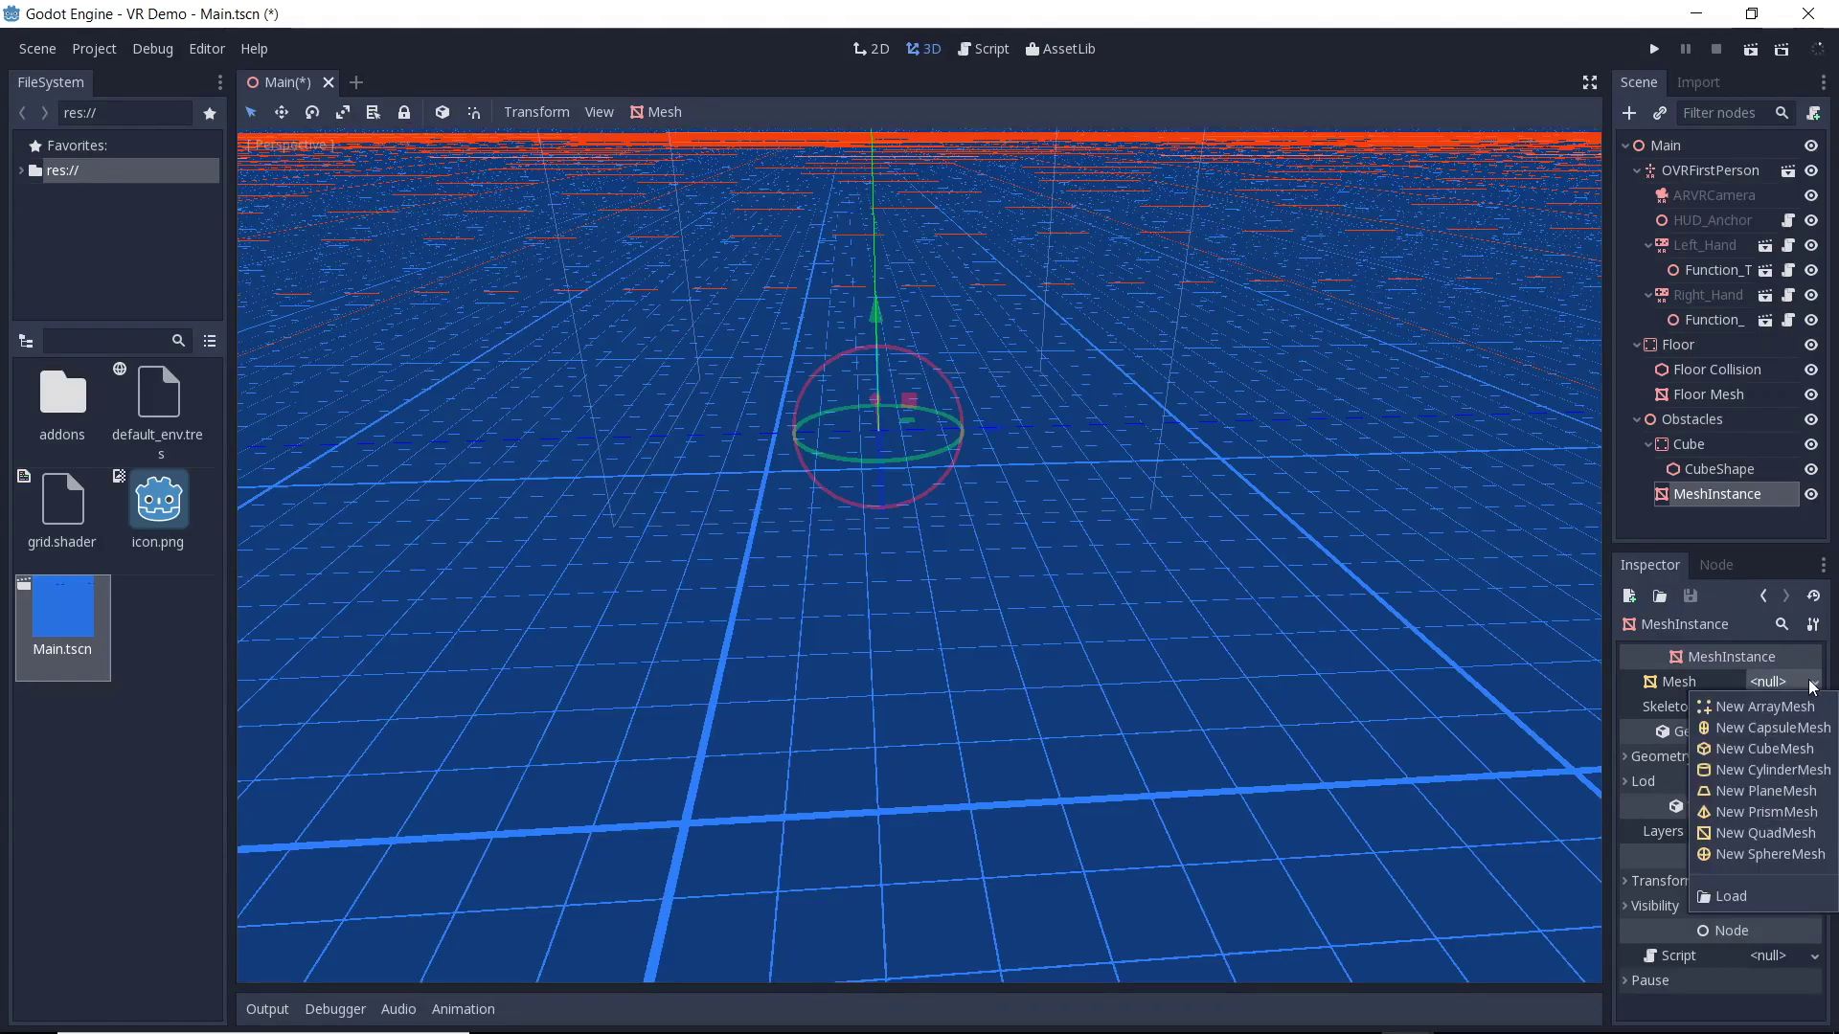
pyautogui.click(1777, 728)
pyautogui.click(1770, 666)
pyautogui.write('0.5')
pyautogui.press('Tab')
pyautogui.write('0.5')
pyautogui.press('Tab')
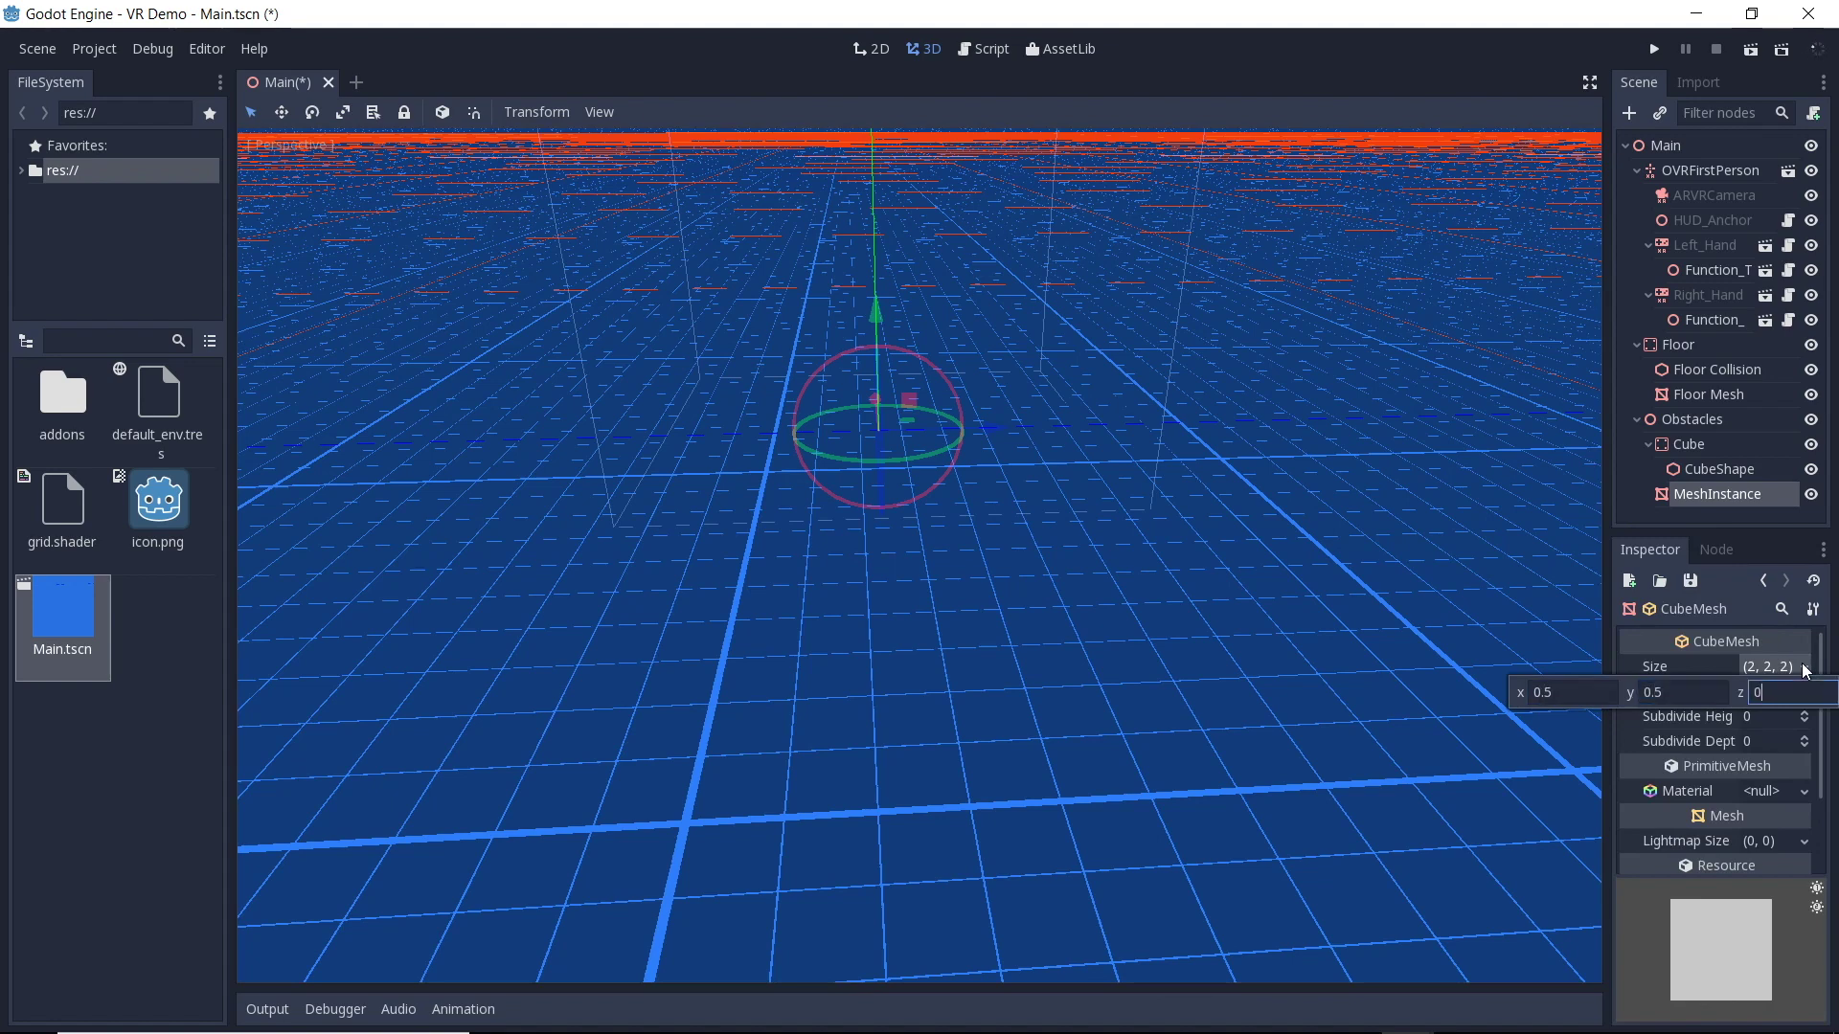
pyautogui.write('0.5')
pyautogui.press('Return')
# Raise the cube mesh's Translation y by 0.25.
pyautogui.click(1763, 581)
pyautogui.click(1648, 934)
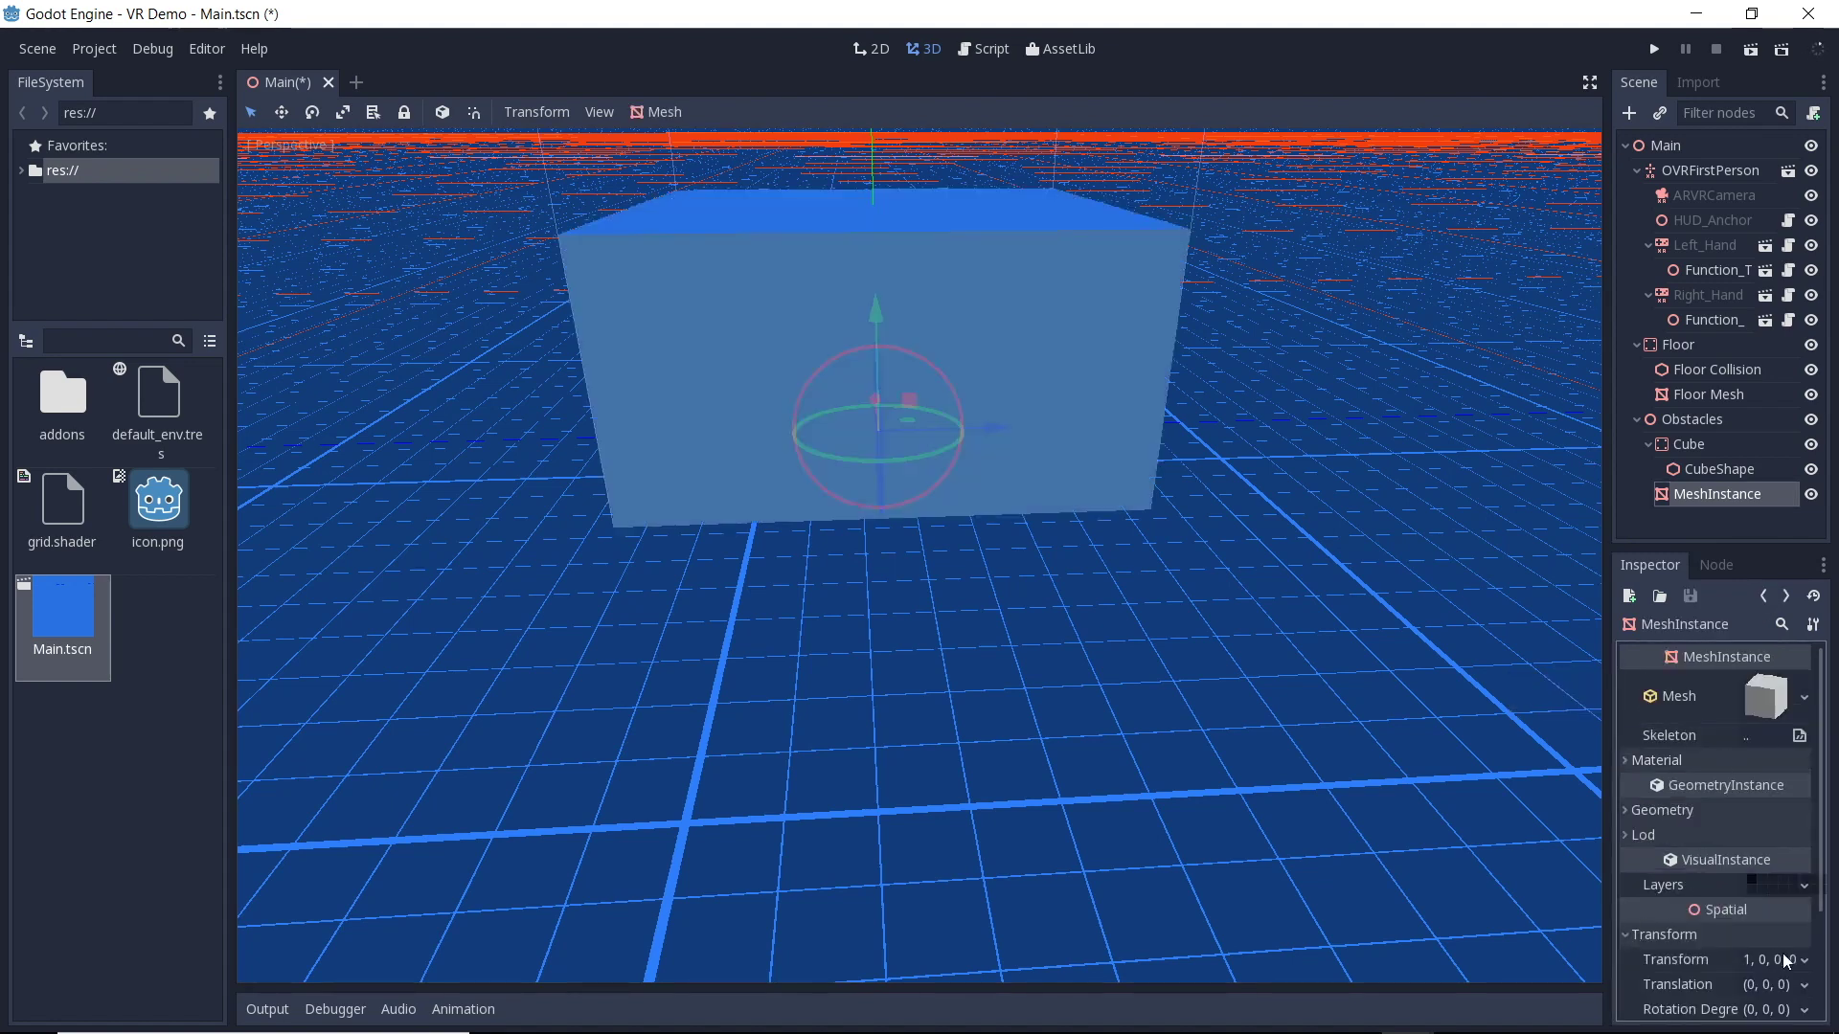
pyautogui.click(1782, 985)
pyautogui.click(1686, 1010)
pyautogui.write('0.25')
pyautogui.press('Return')
# Assign a new ShaderMaterial to the mesh's material slot 0.
pyautogui.click(1657, 759)
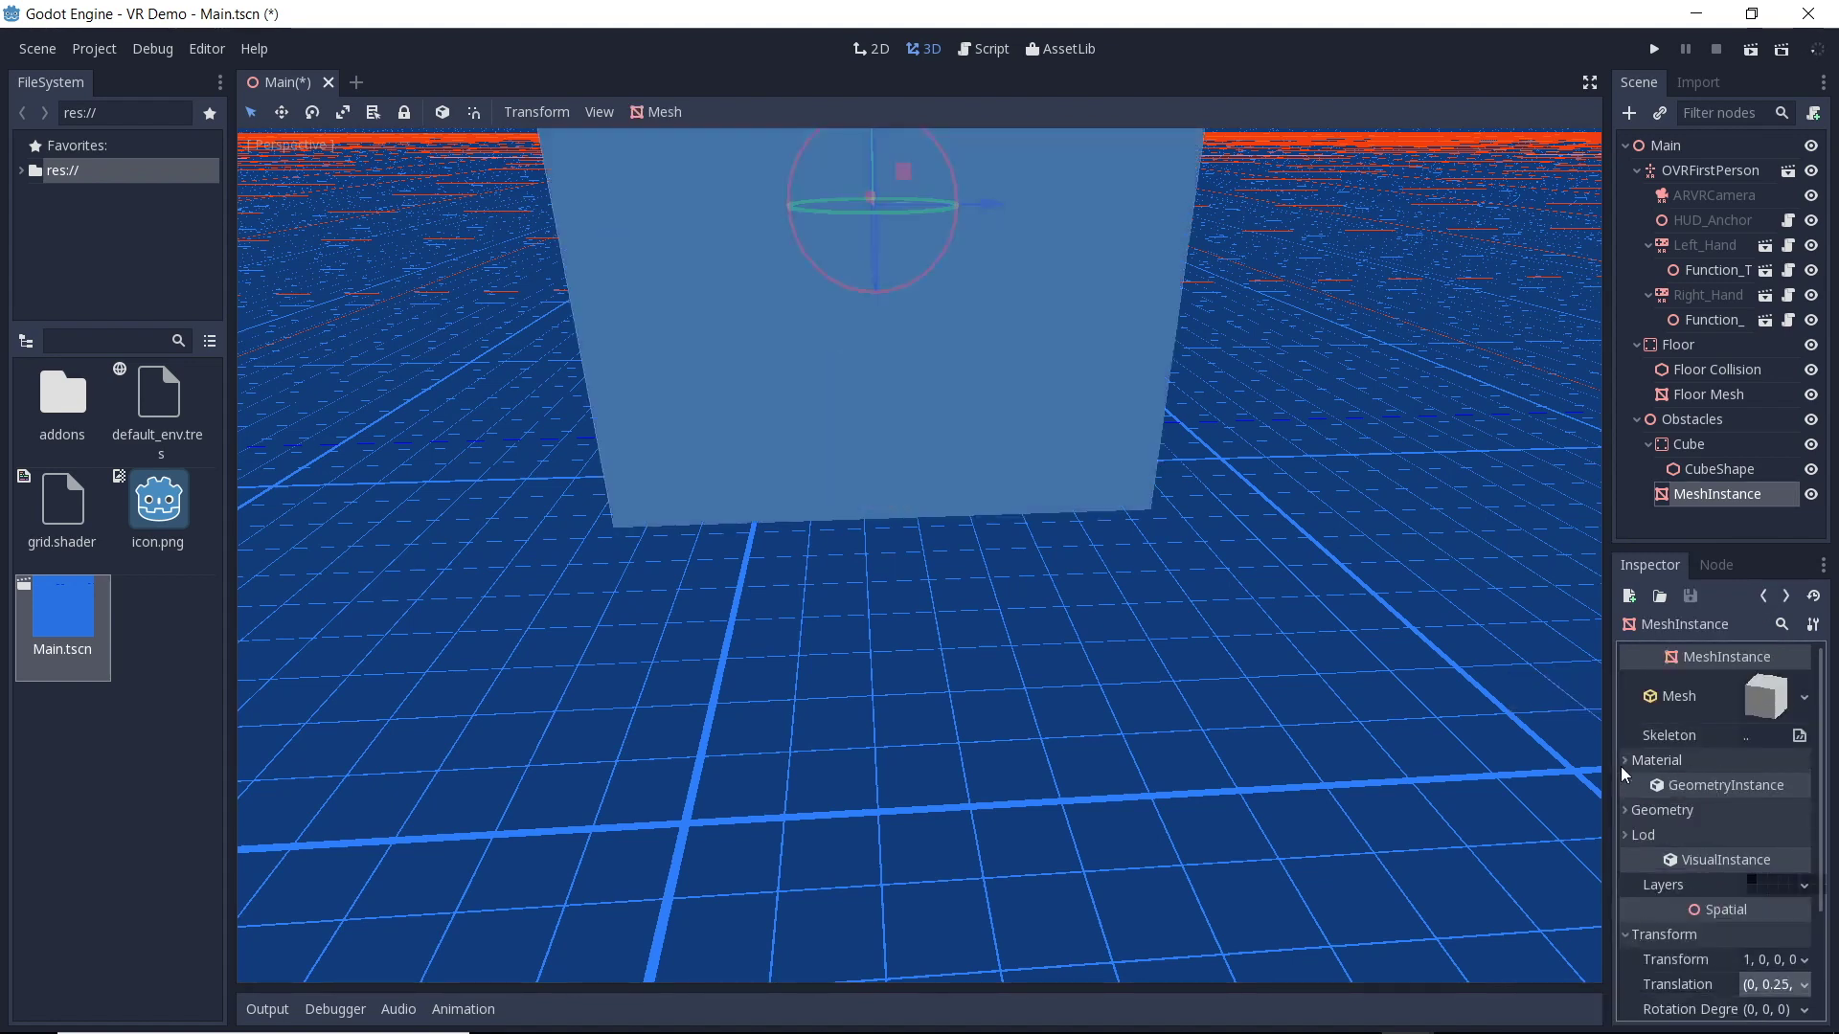
pyautogui.click(1804, 800)
pyautogui.click(1724, 830)
pyautogui.click(1767, 799)
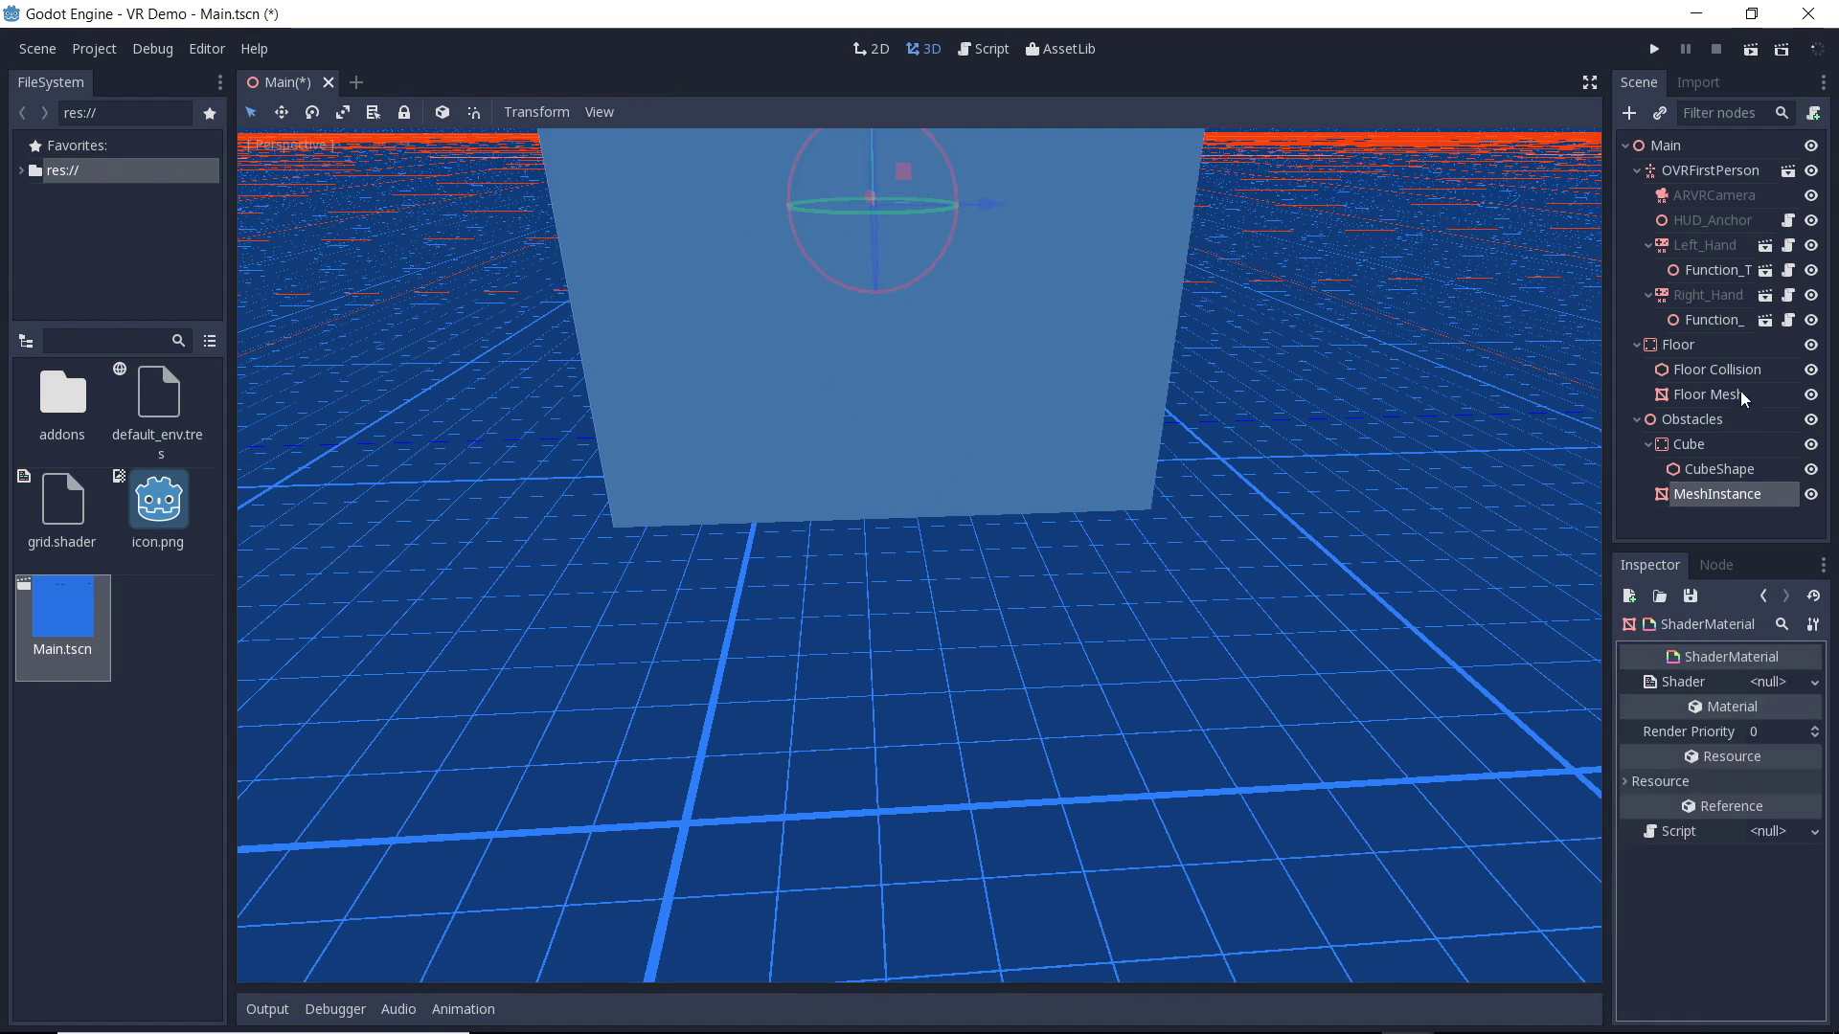
# Save the Floor Mesh's shader as grid.shader and move MeshInstance under the Cube node.
pyautogui.click(1742, 395)
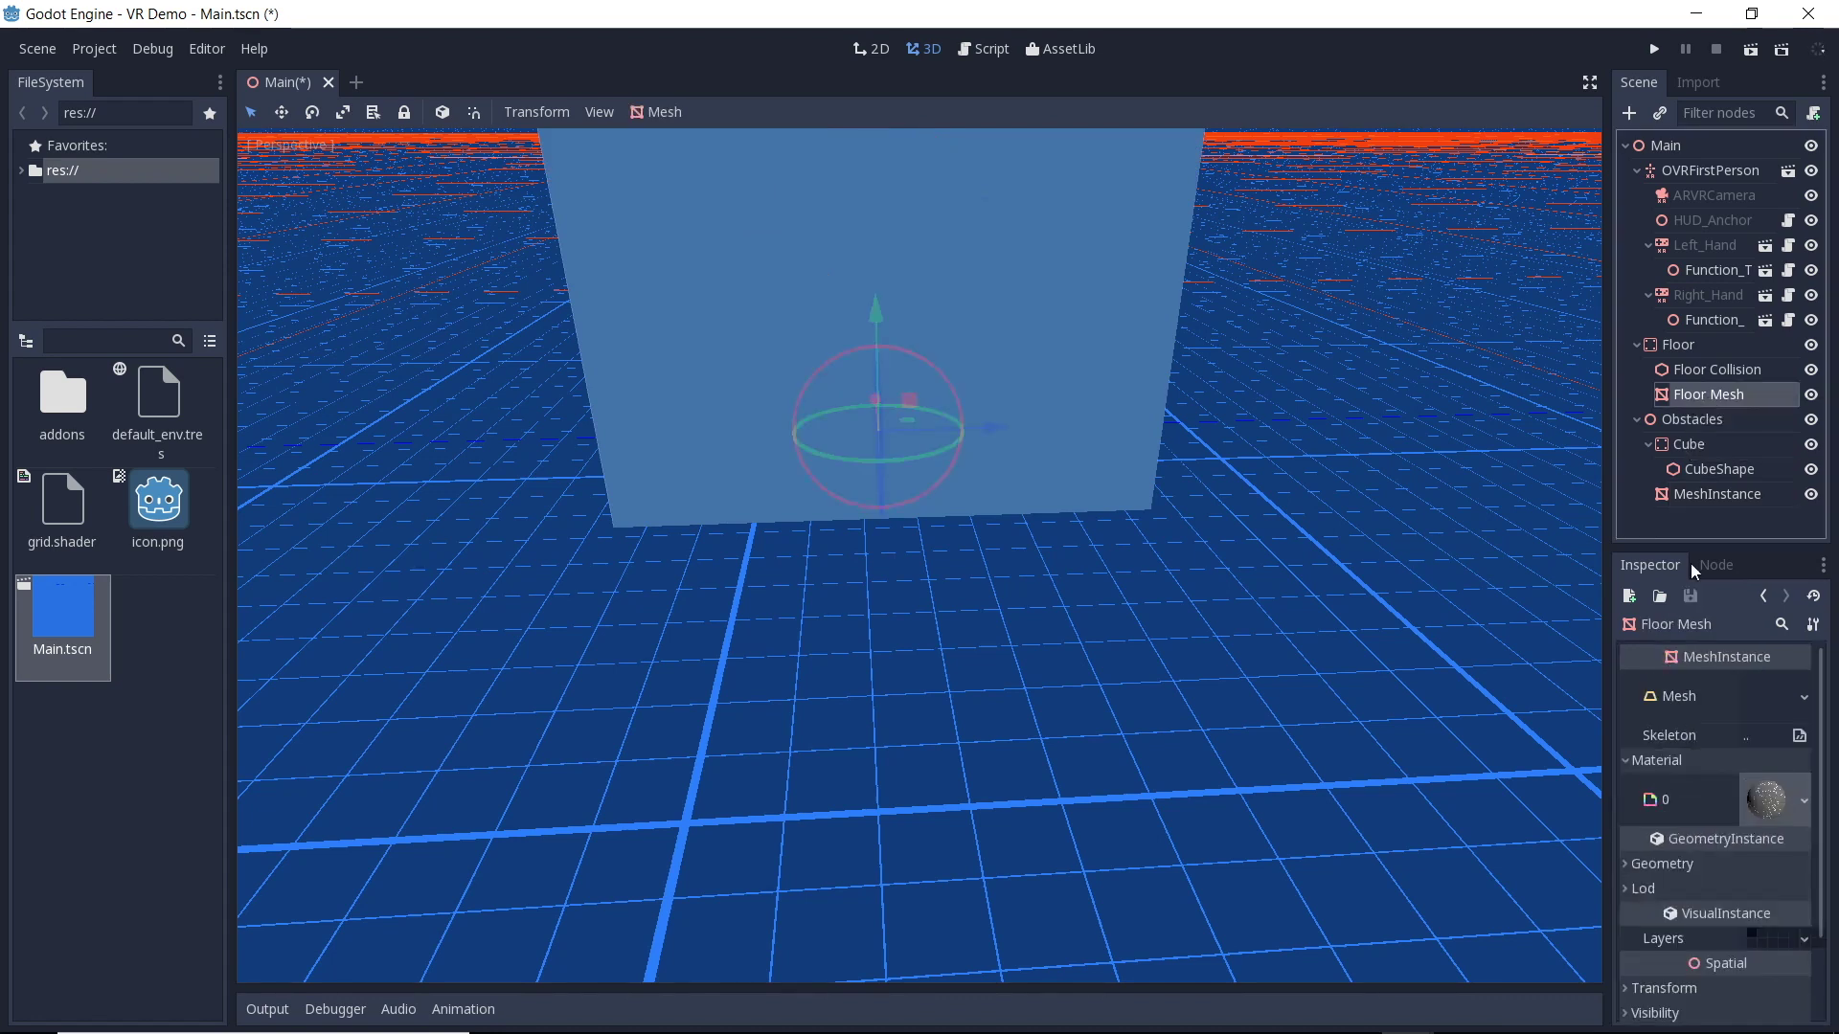
pyautogui.click(1762, 797)
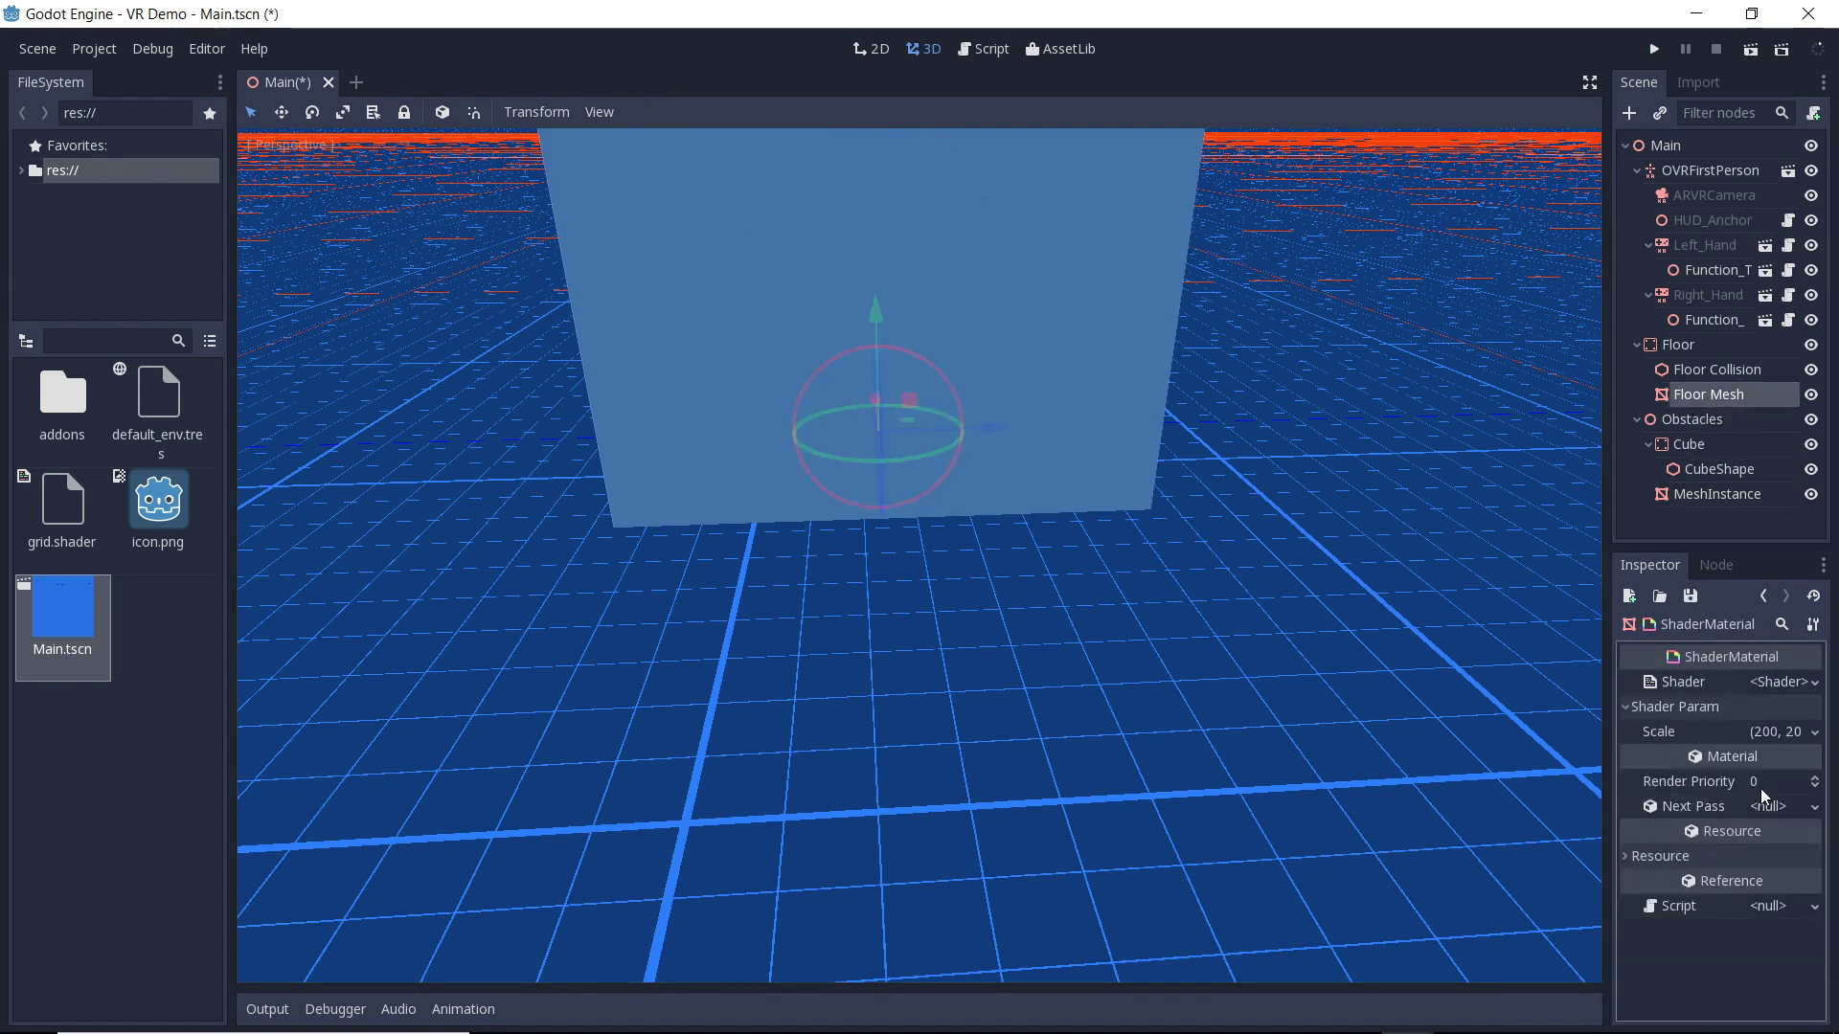
pyautogui.click(1805, 684)
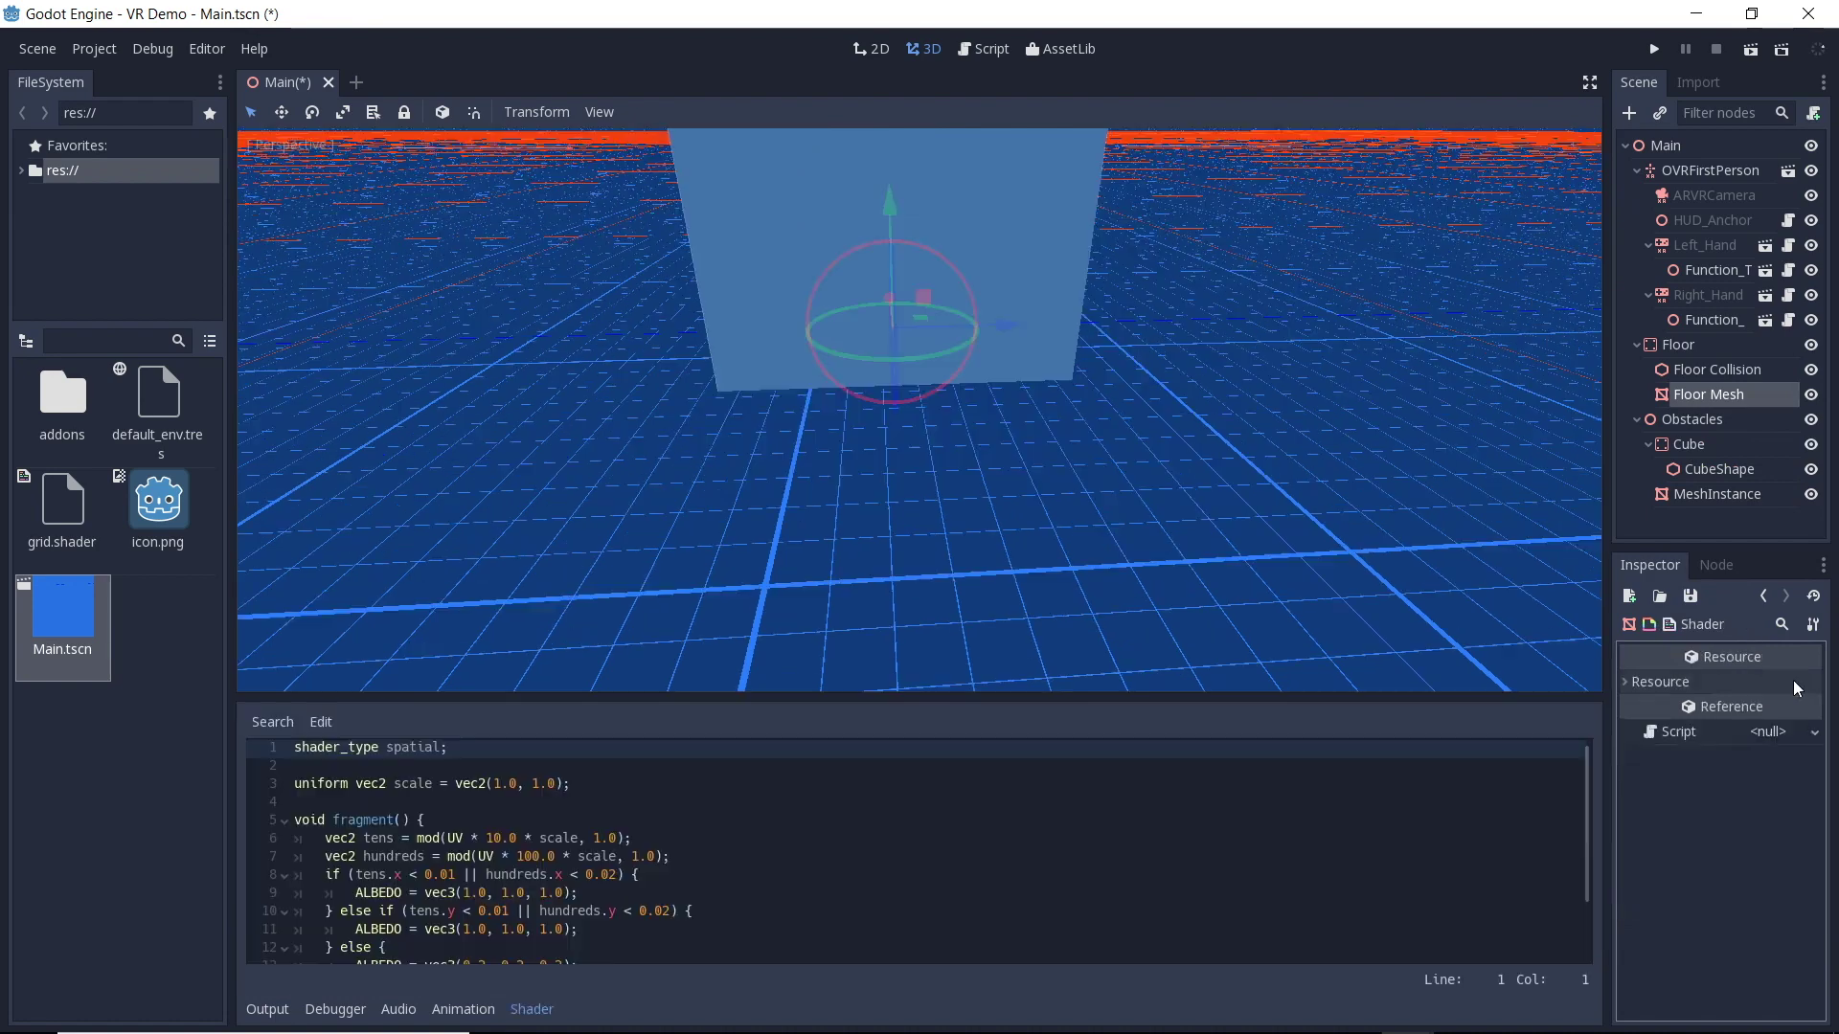
pyautogui.click(1694, 607)
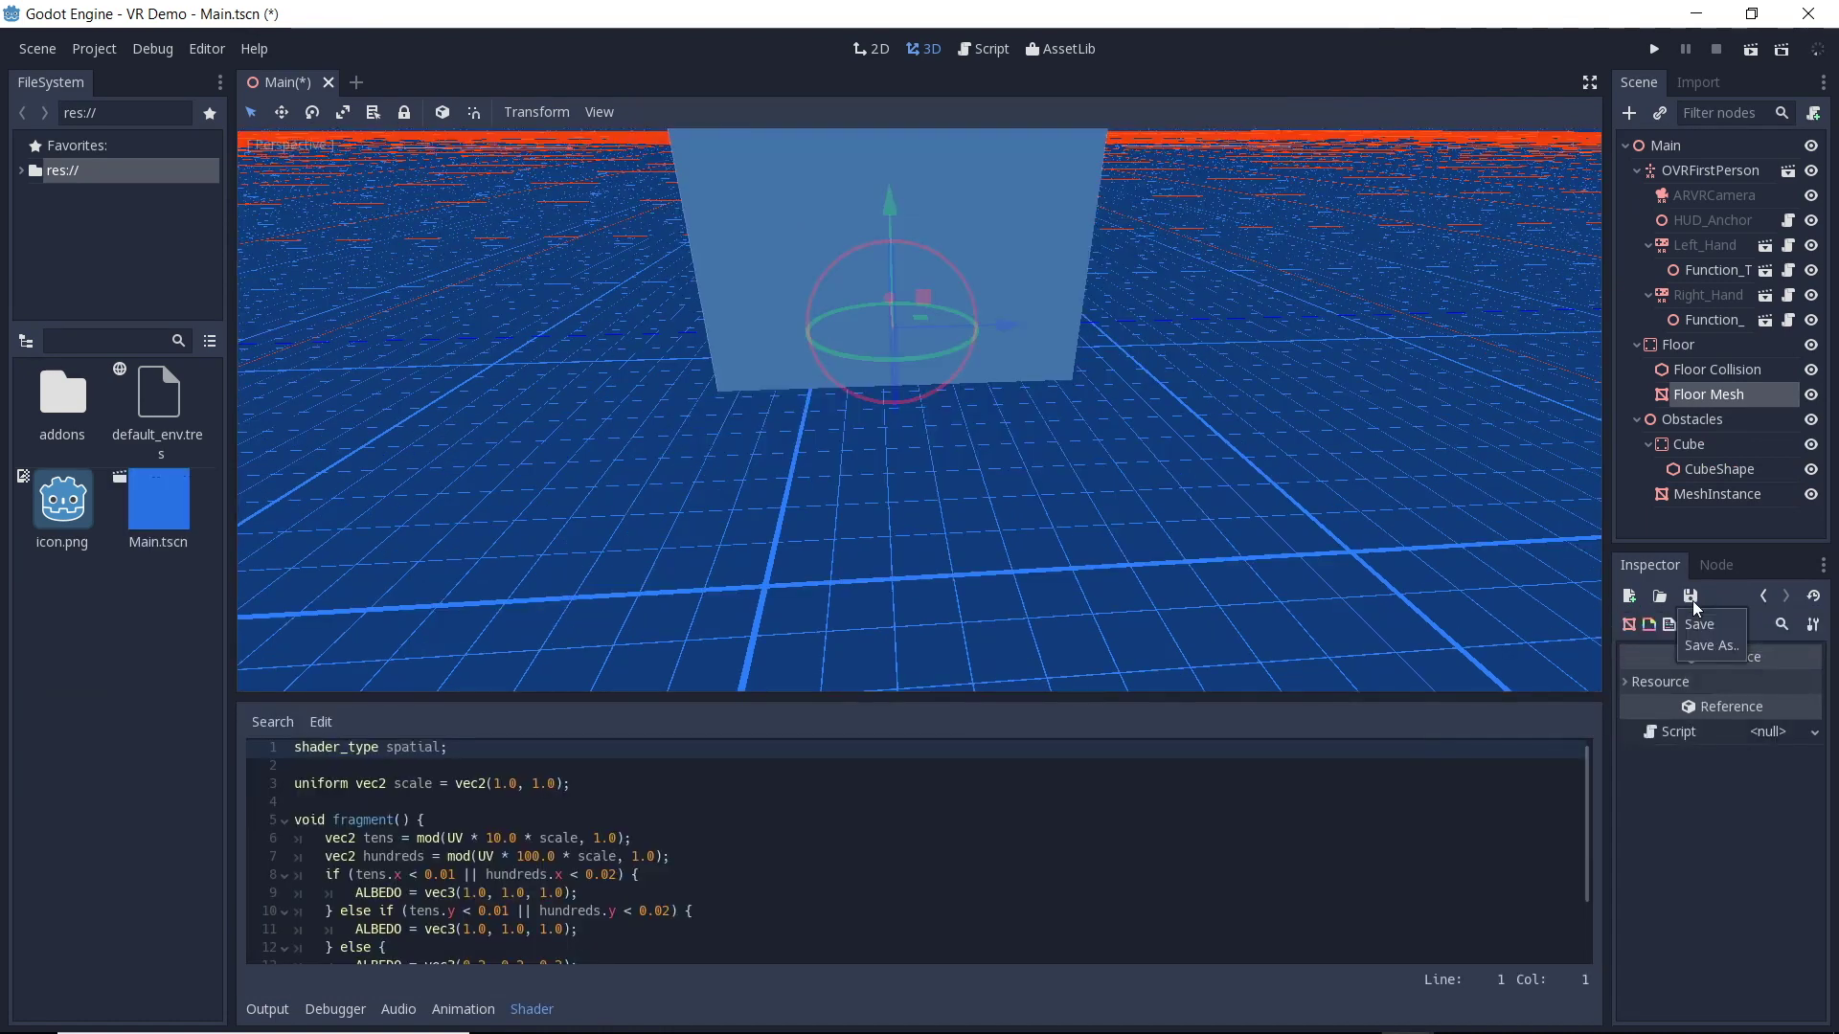
pyautogui.click(1698, 624)
pyautogui.write('grid.shader')
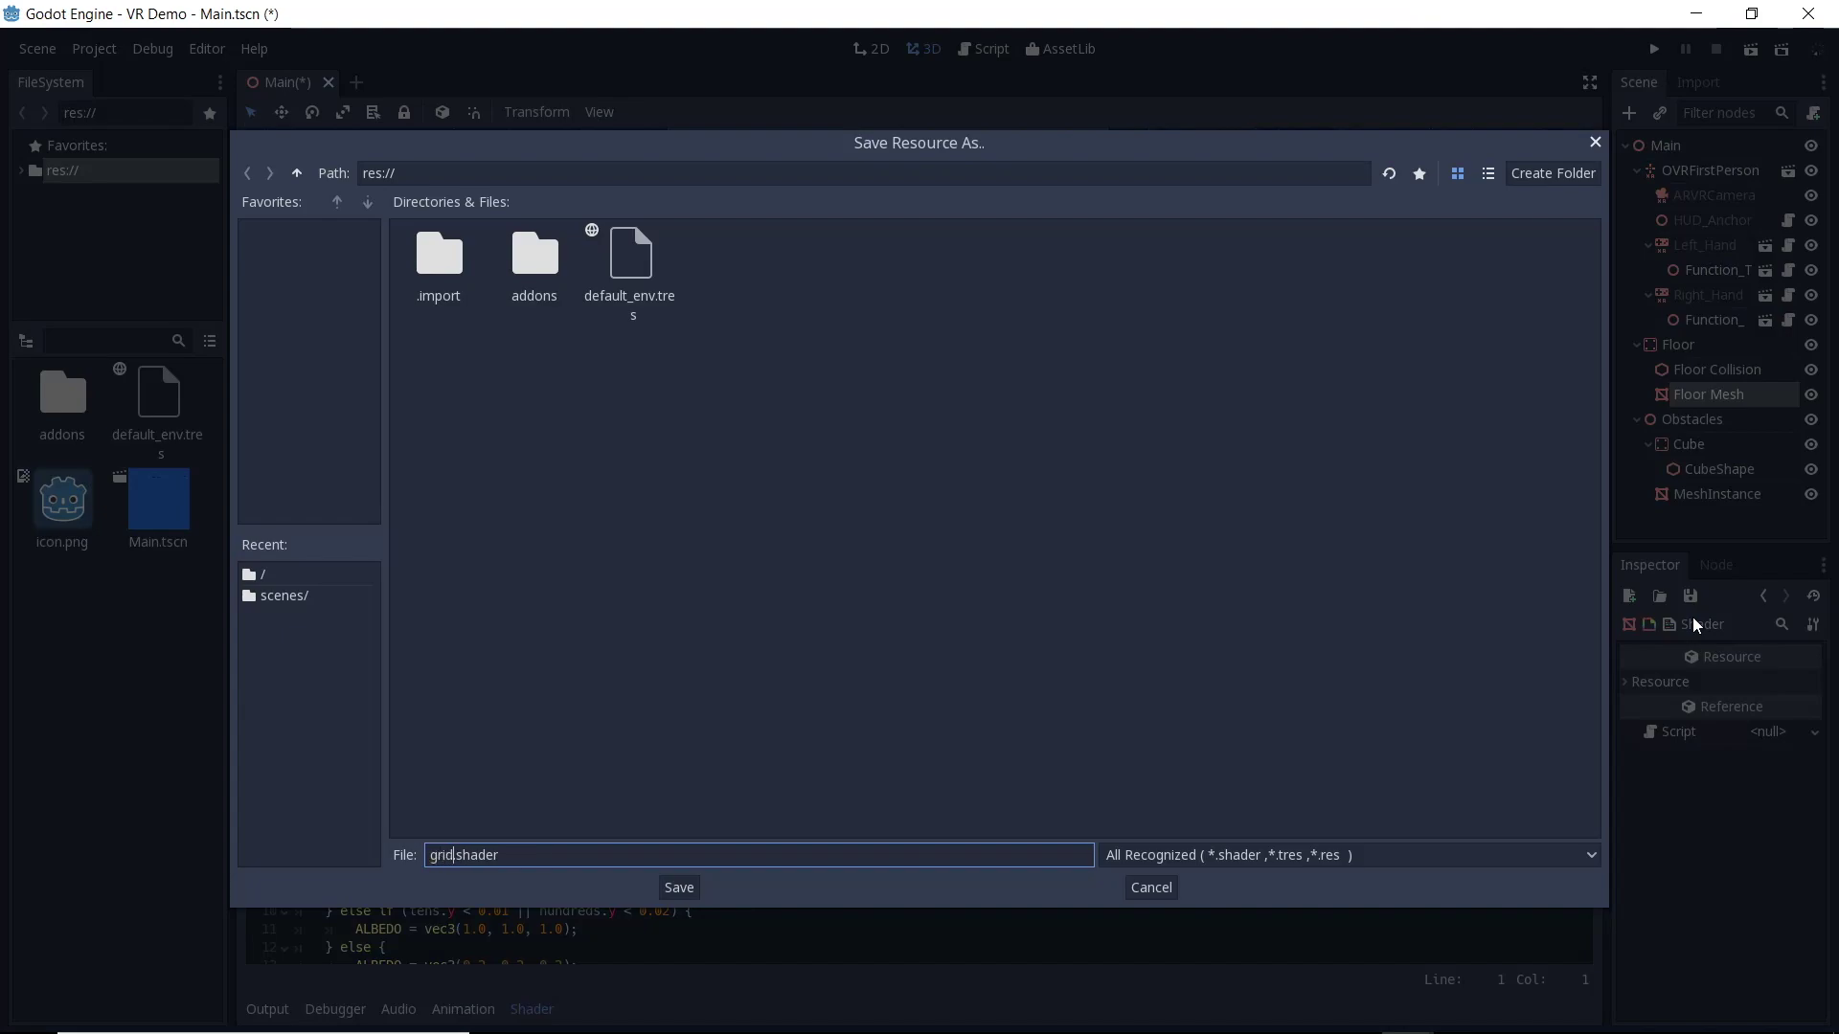
pyautogui.press('Return')
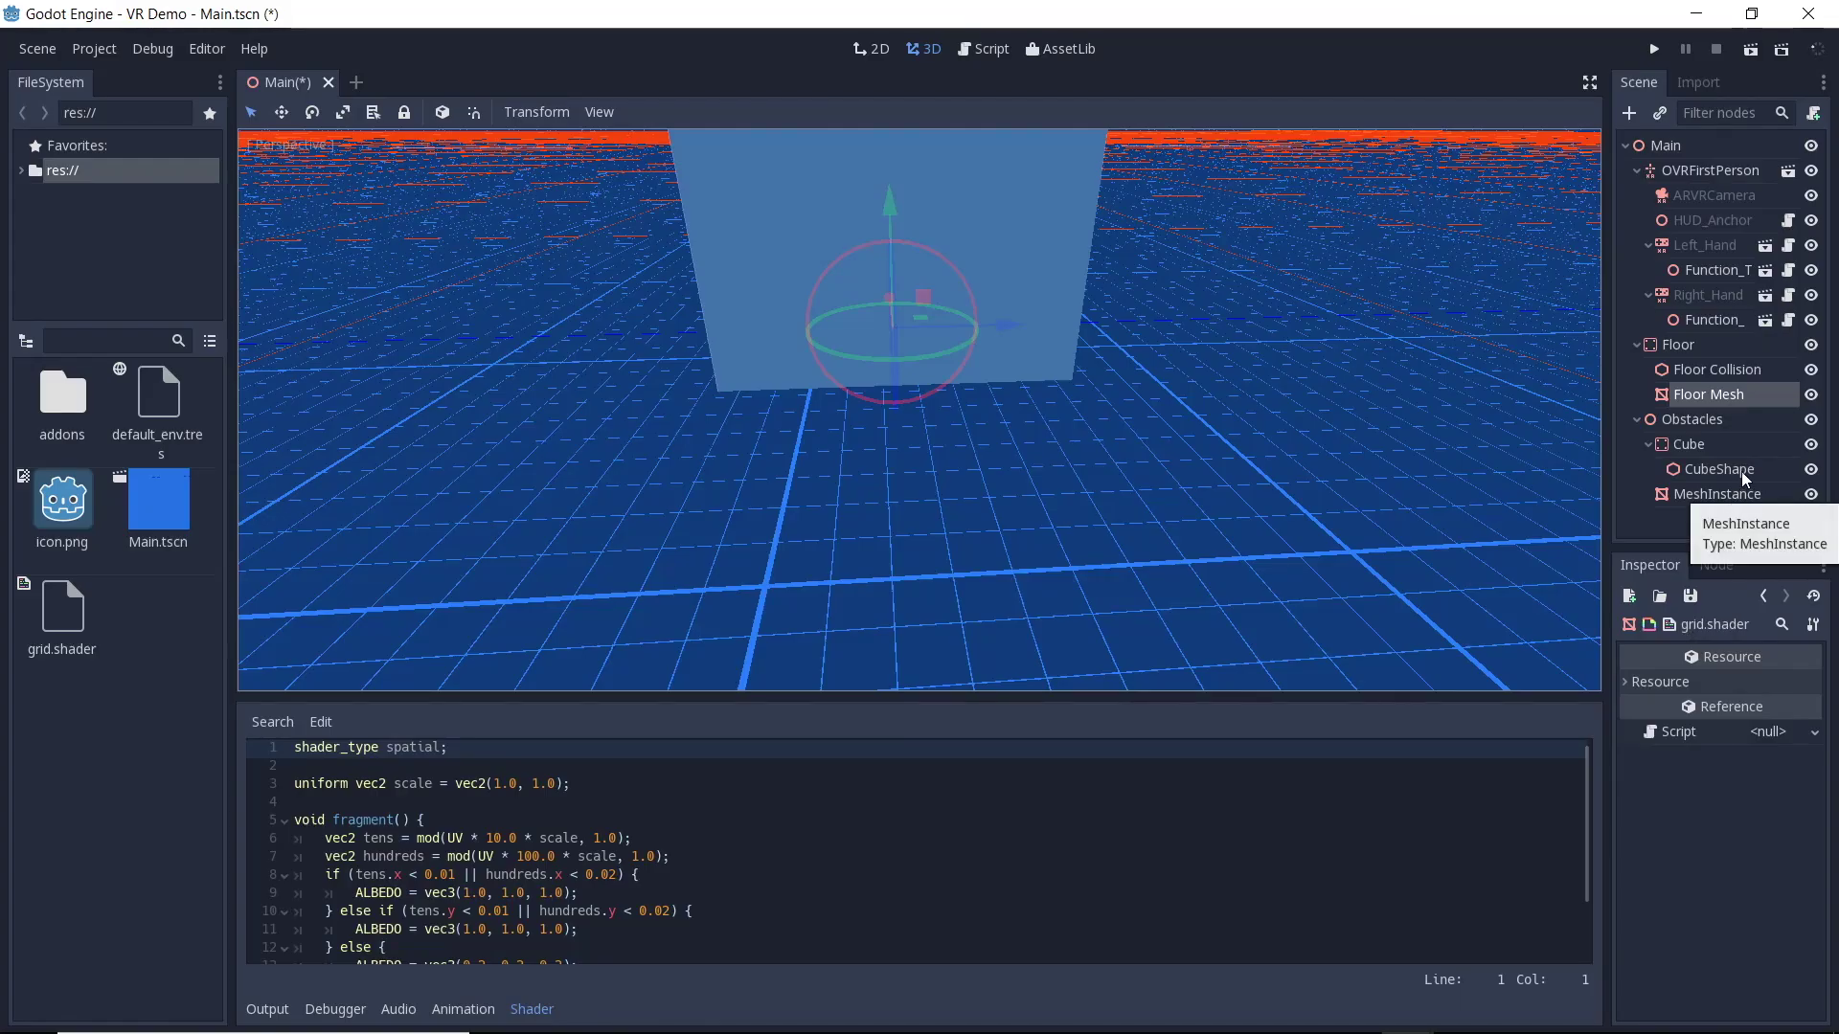
pyautogui.moveTo(1721, 493); pyautogui.dragTo(1694, 448)
# Load grid.shader into the cube MeshInstance's material and set its Scale to (0.3, 0.2).
pyautogui.click(1694, 448)
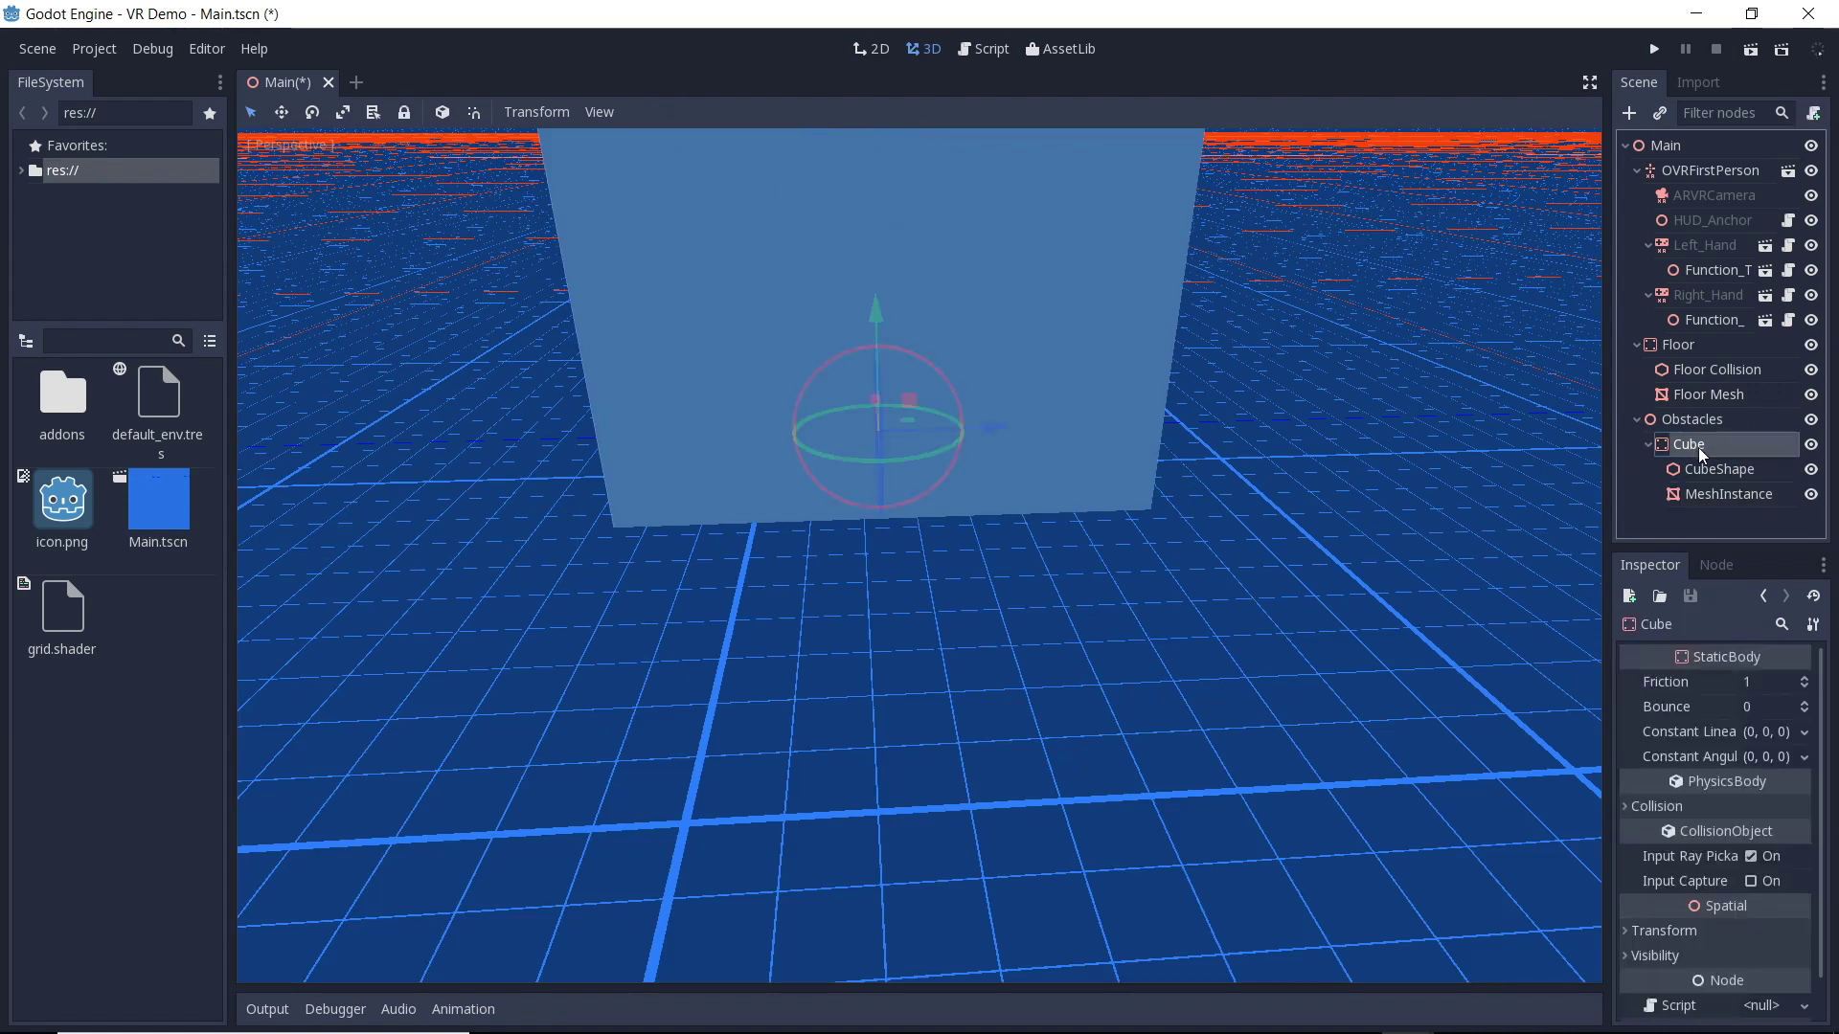
pyautogui.click(1701, 496)
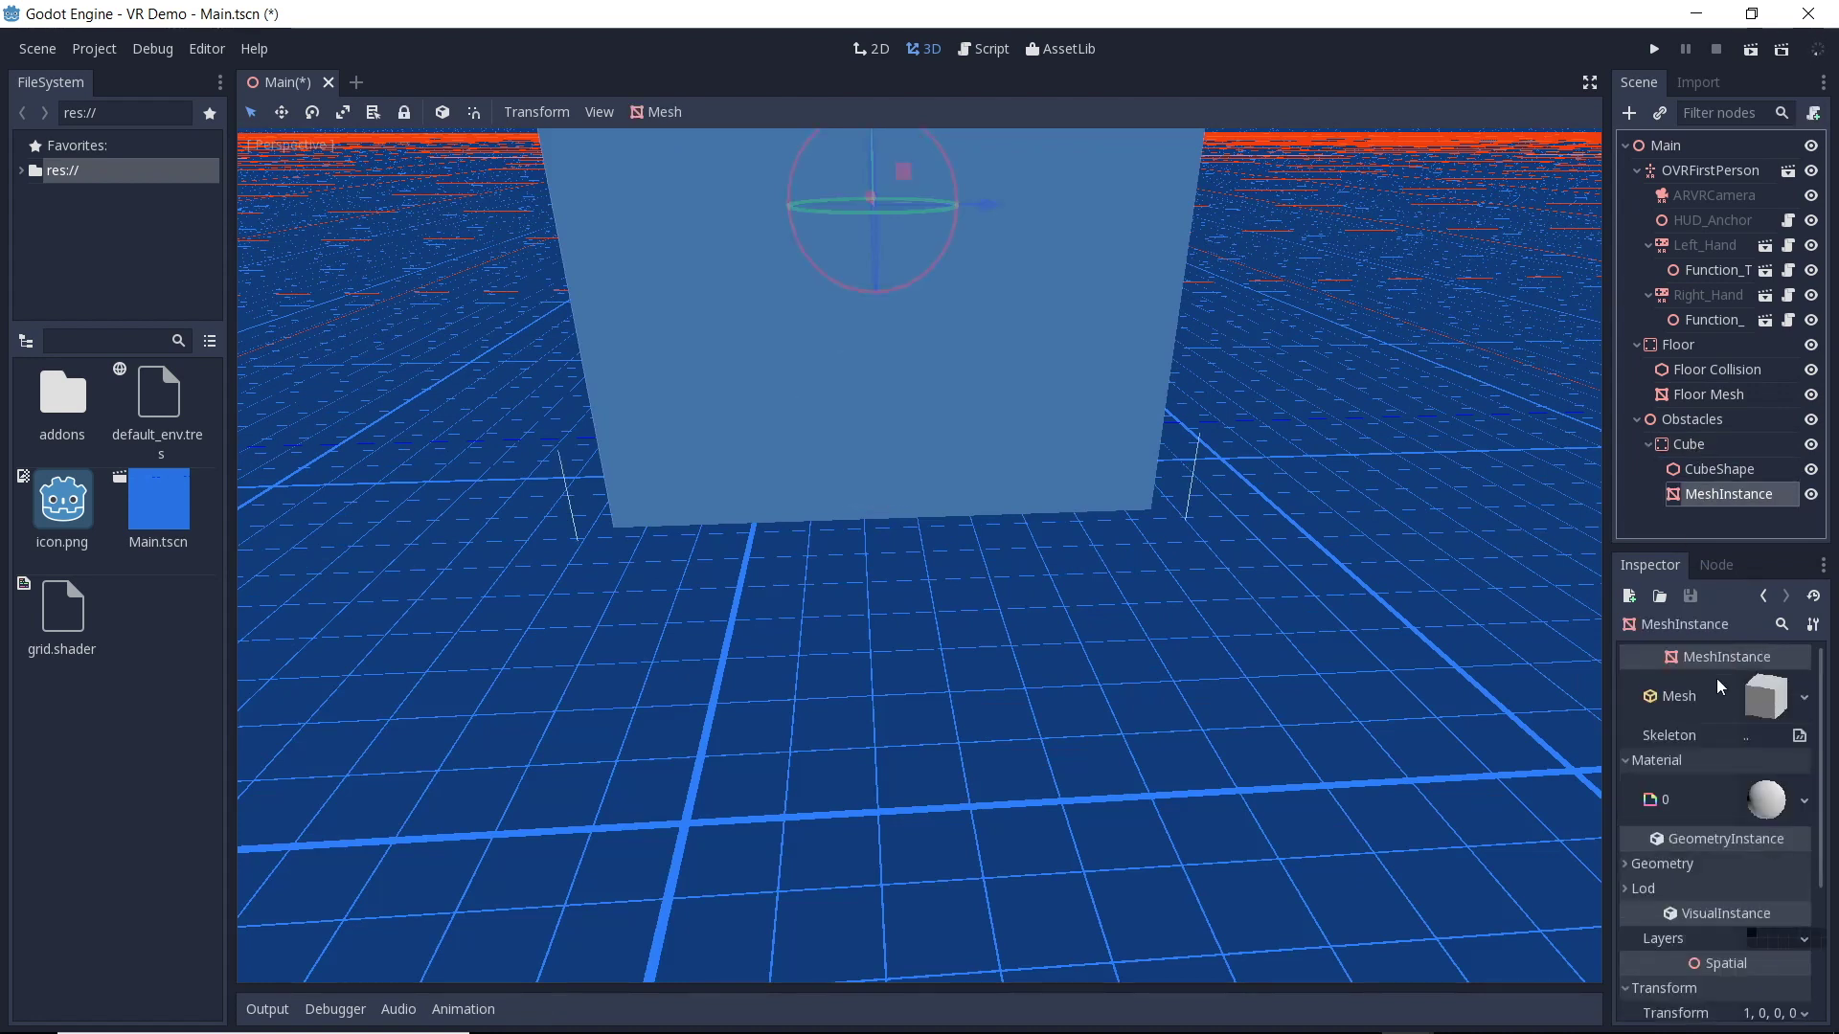
pyautogui.click(1768, 800)
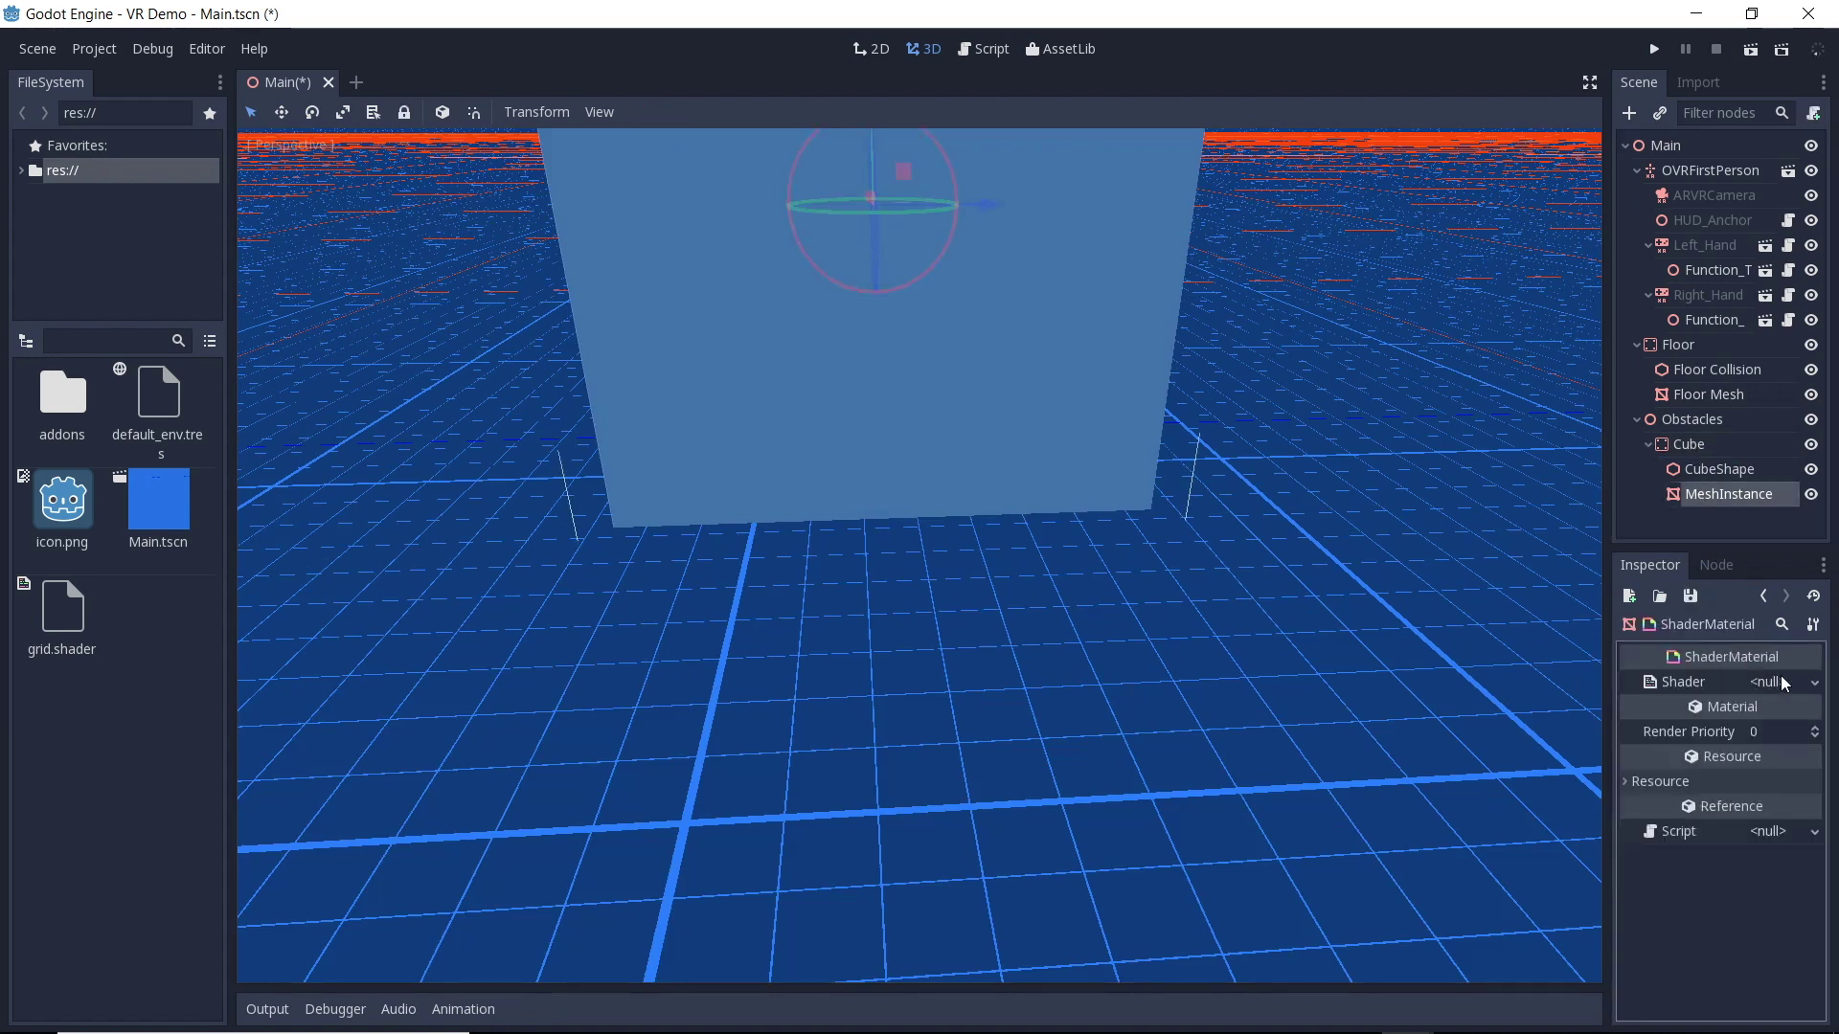
pyautogui.click(1816, 684)
pyautogui.click(1760, 748)
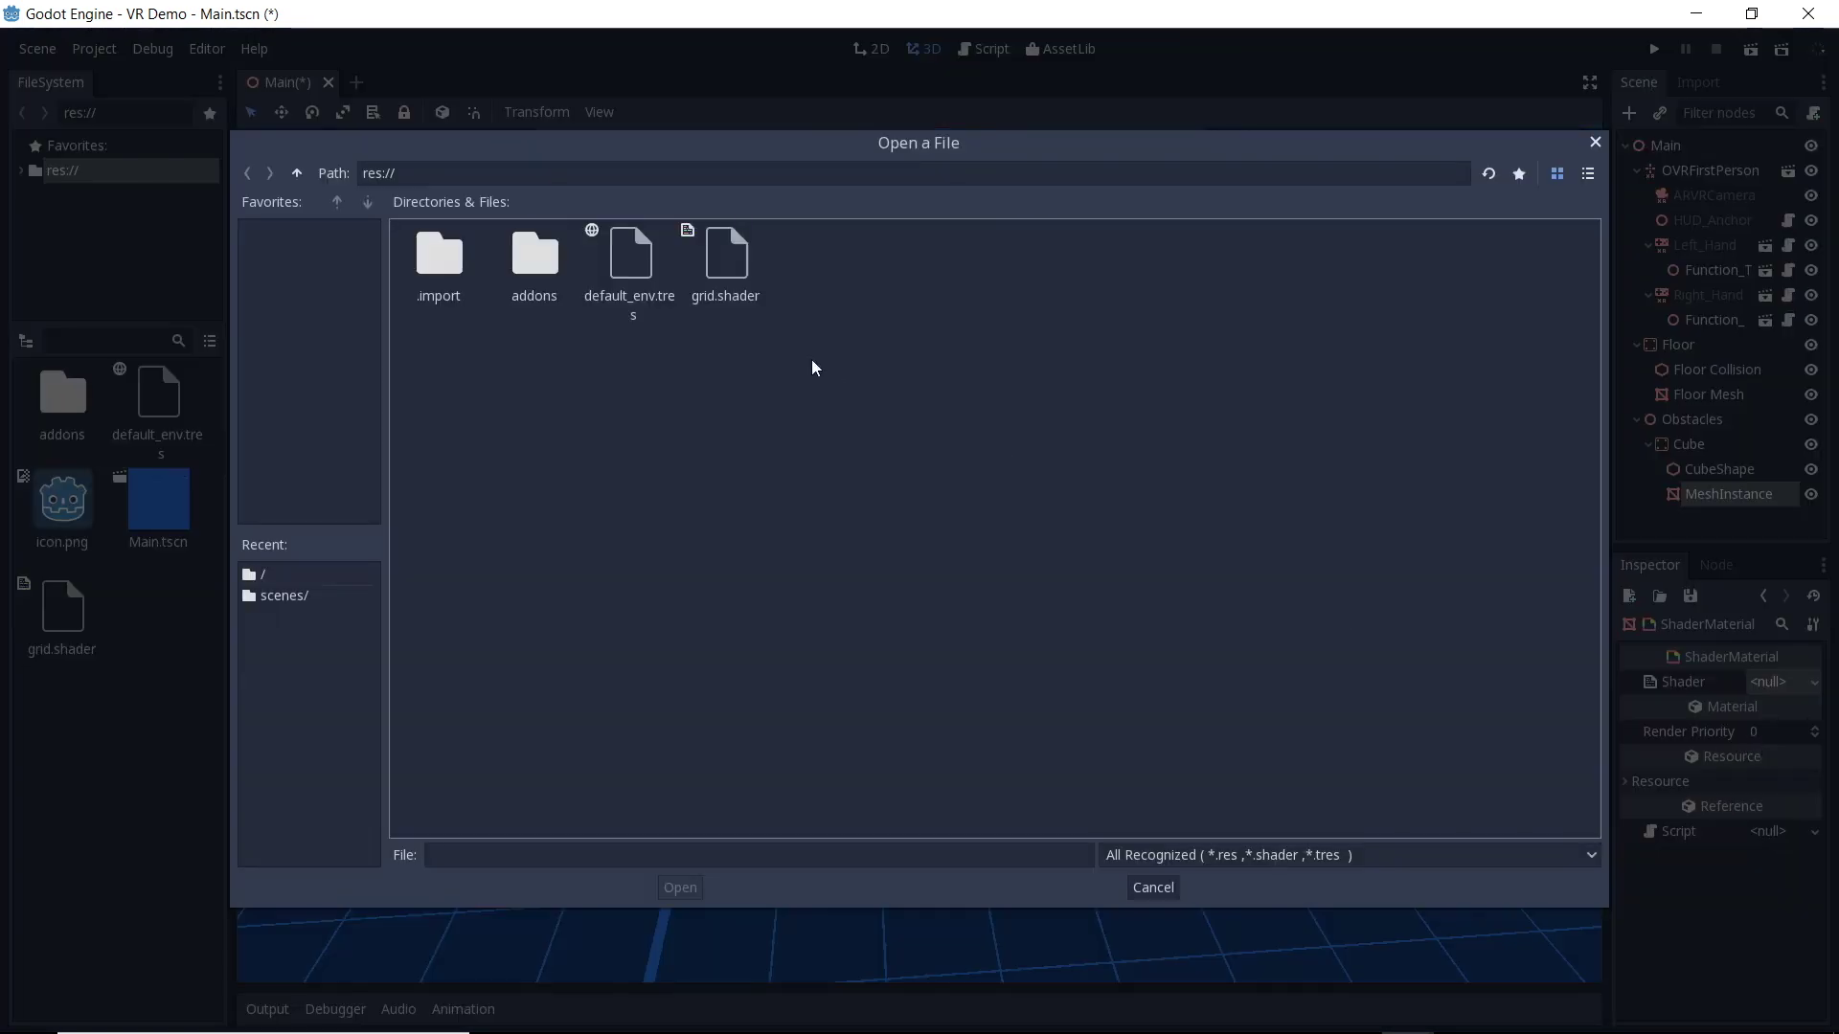
pyautogui.doubleClick(726, 258)
pyautogui.click(1814, 736)
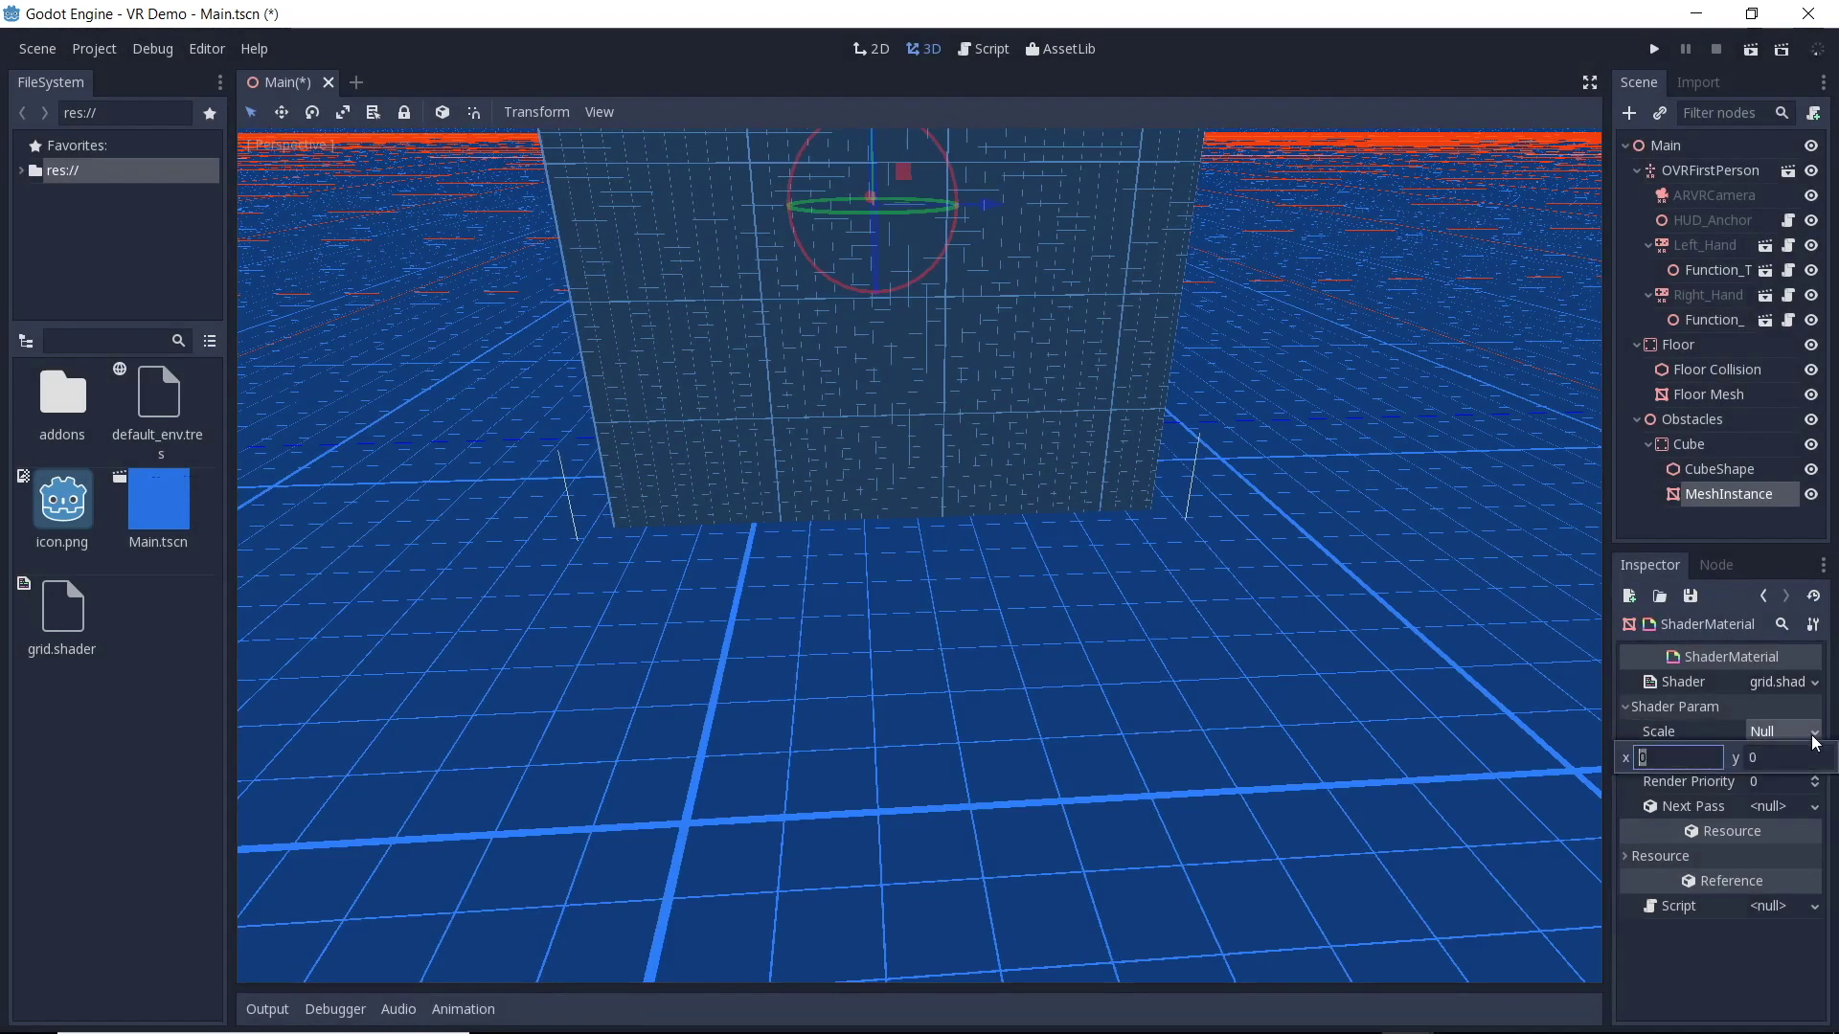
pyautogui.write('0.3')
pyautogui.press('Tab')
pyautogui.write('.2')
pyautogui.scroll(-8, 1073, 387)
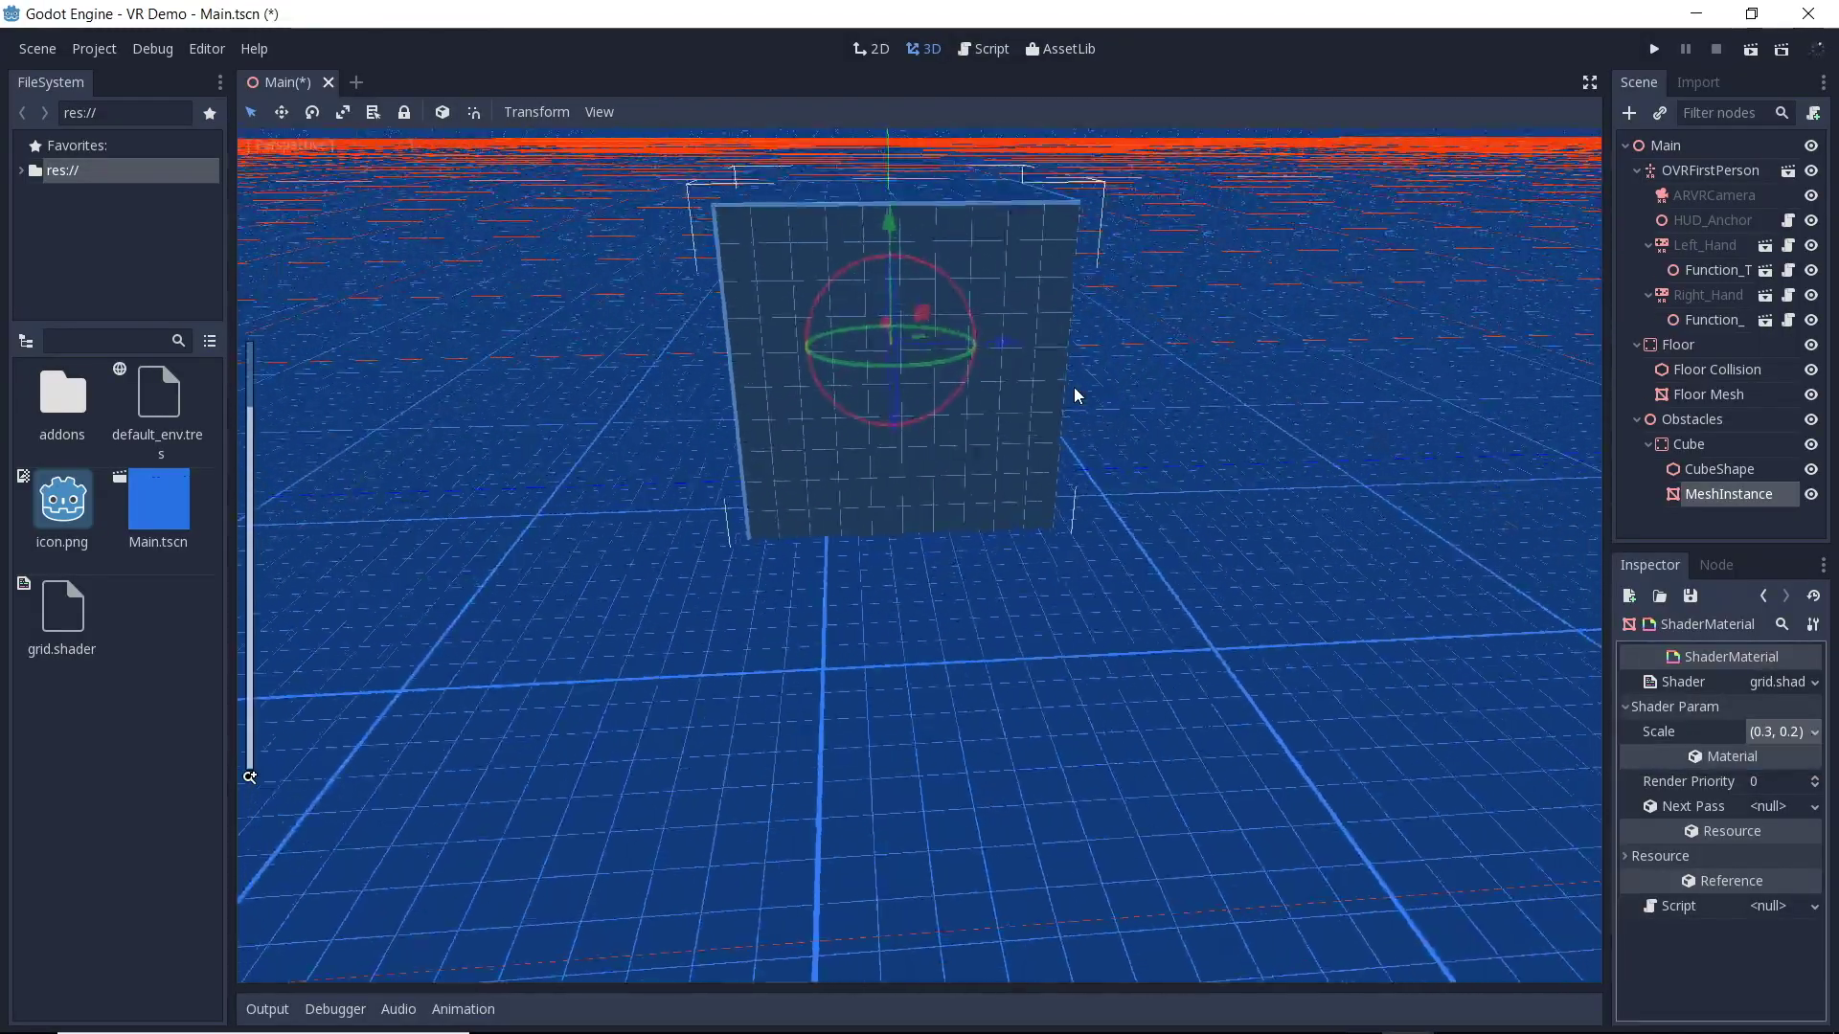
pyautogui.moveTo(1162, 400); pyautogui.dragTo(1252, 443, button='middle')
# Save the Cube branch as Cube.tscn and move it toward the back left of the floor.
pyautogui.click(1704, 444)
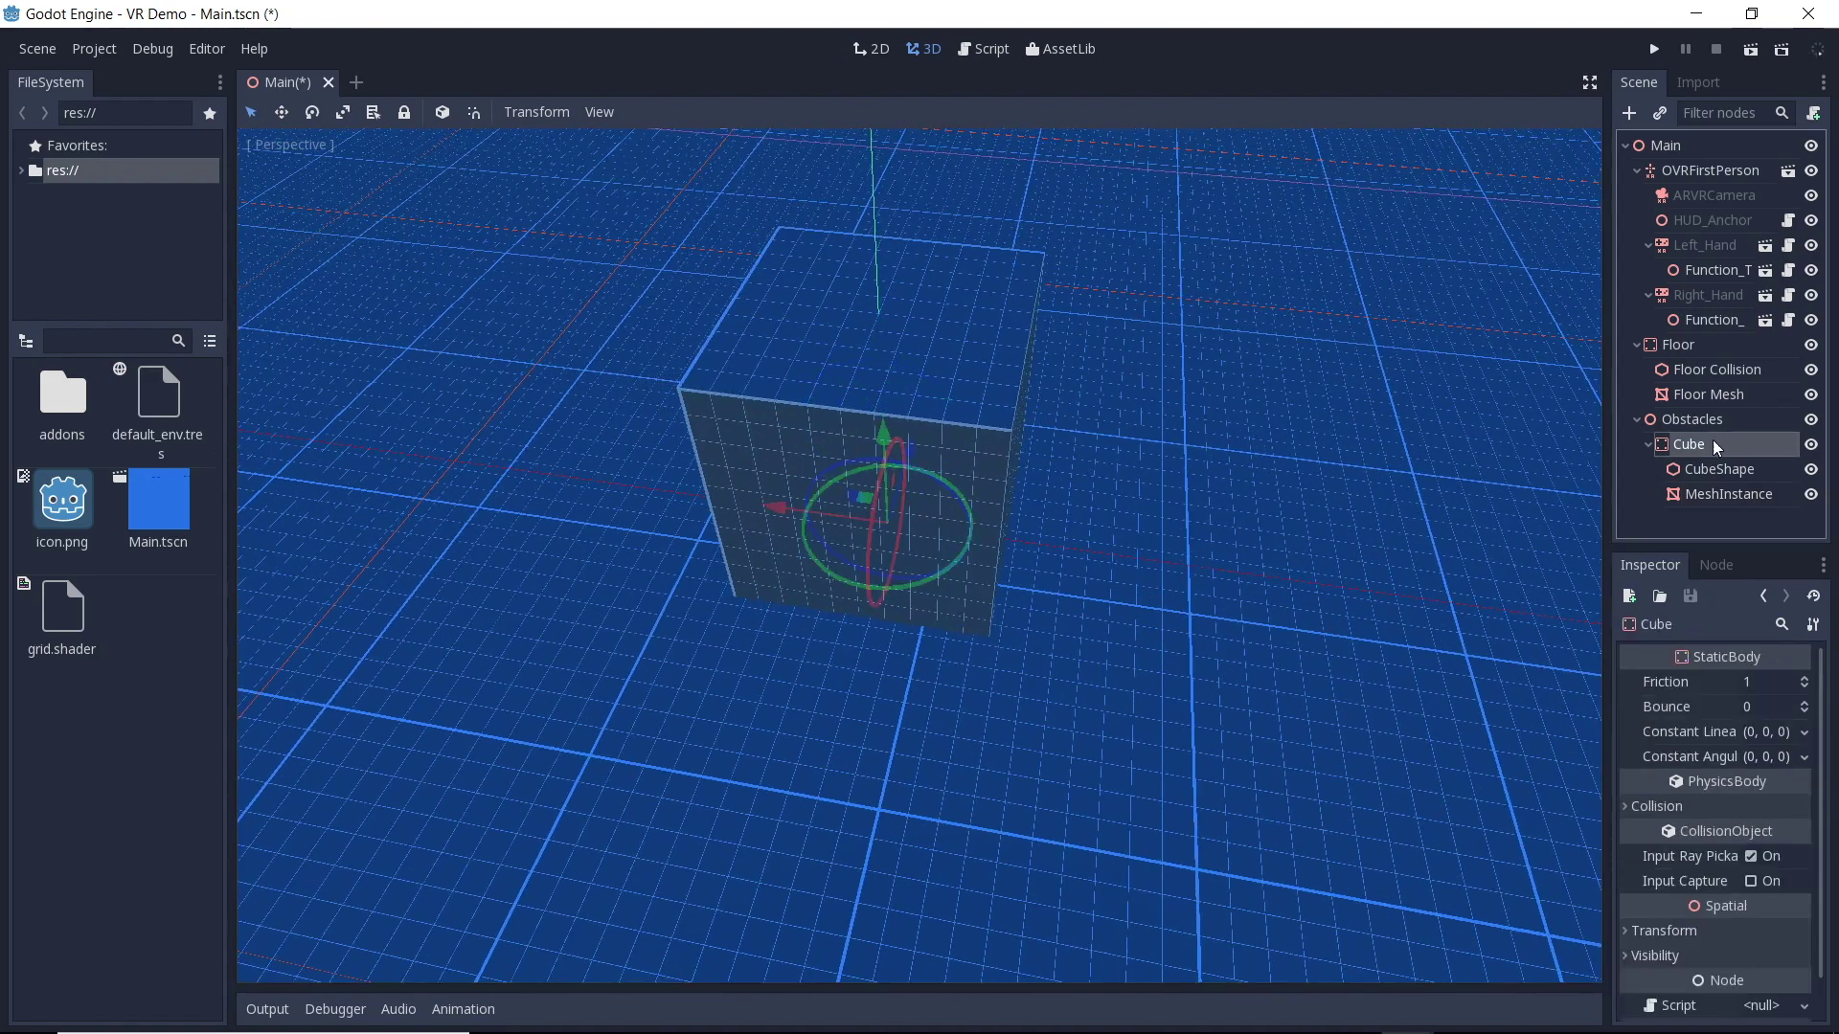
pyautogui.rightClick(1715, 447)
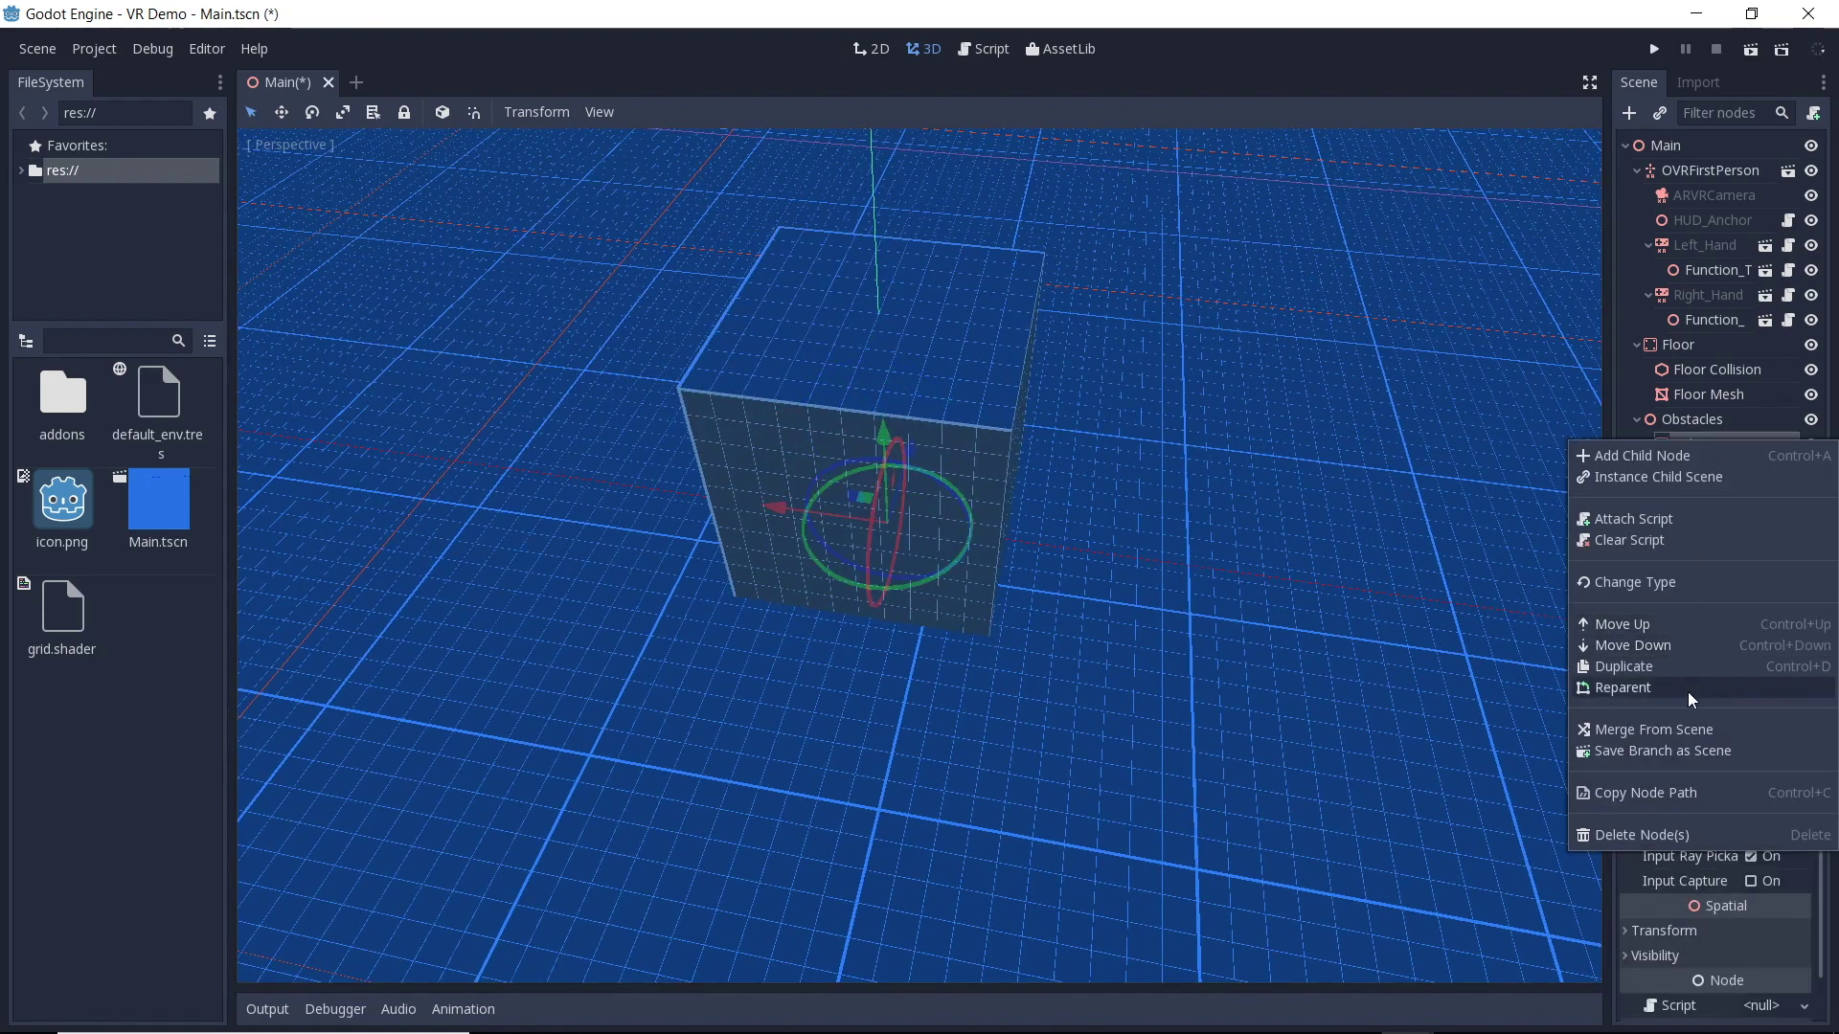
pyautogui.click(1687, 751)
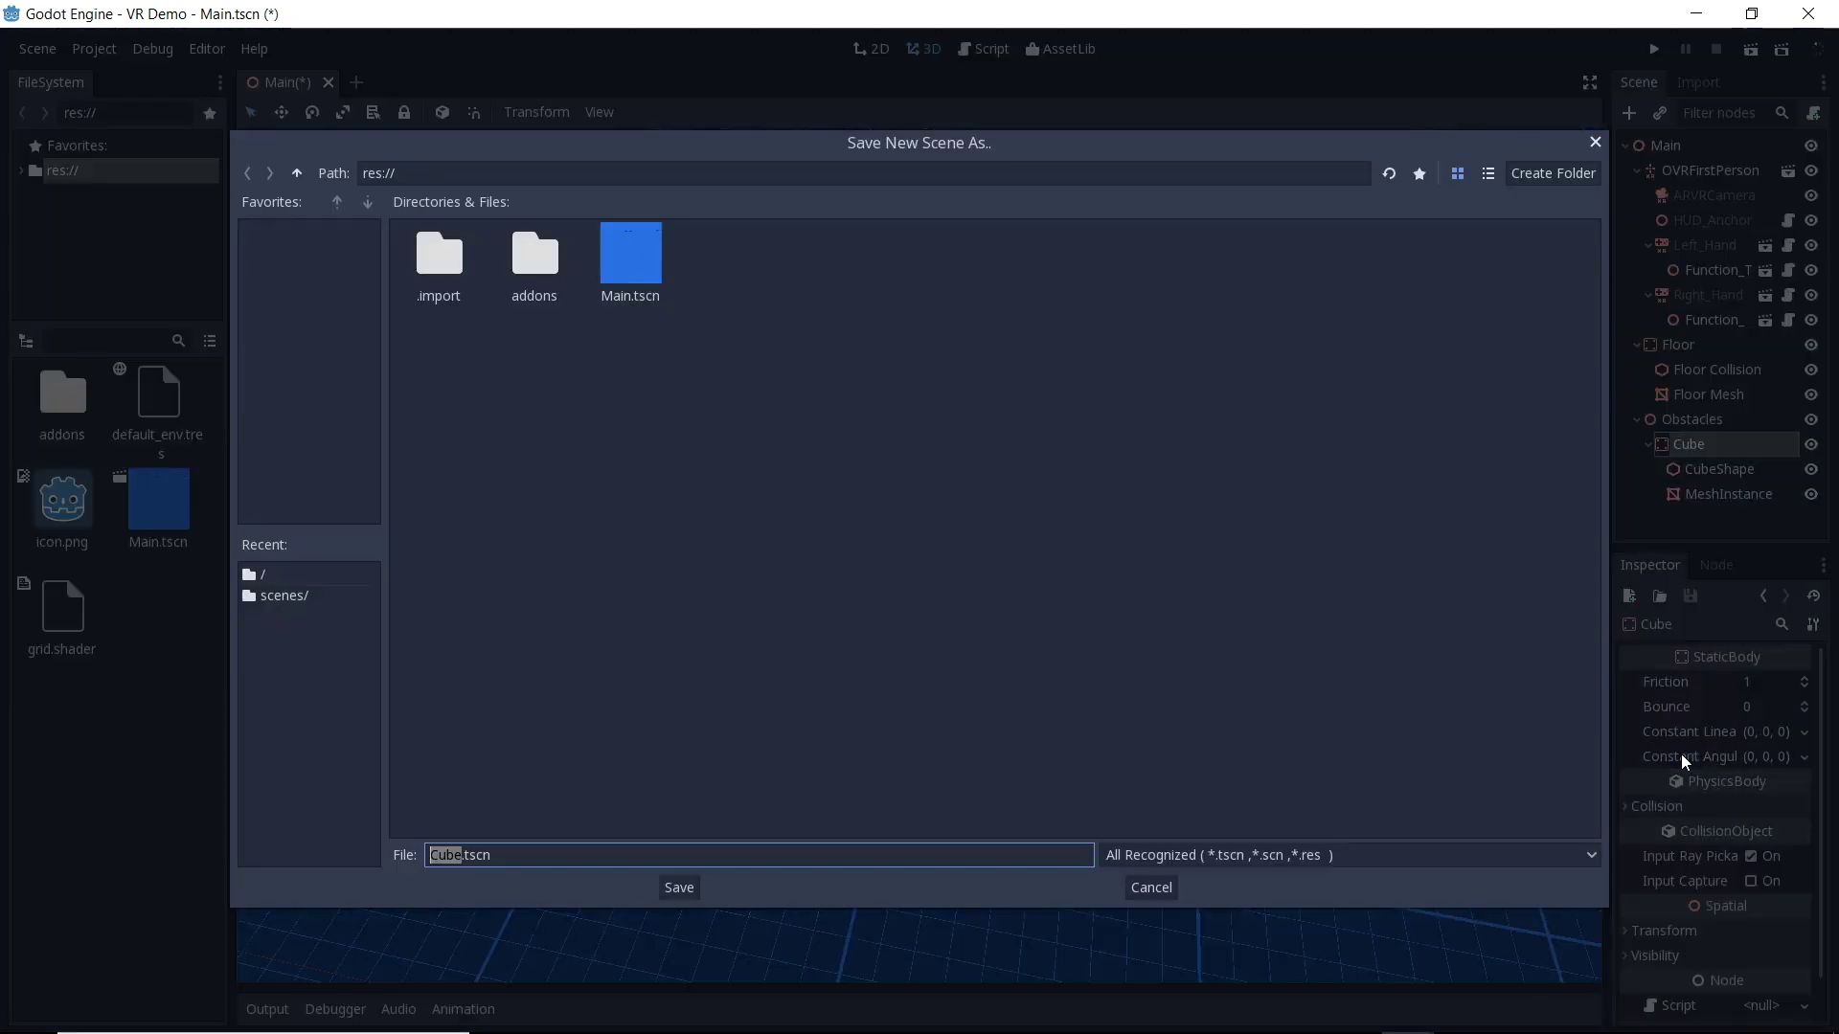
pyautogui.press('Return')
pyautogui.moveTo(978, 477); pyautogui.dragTo(325, 531)
pyautogui.moveTo(486, 386); pyautogui.dragTo(574, 282)
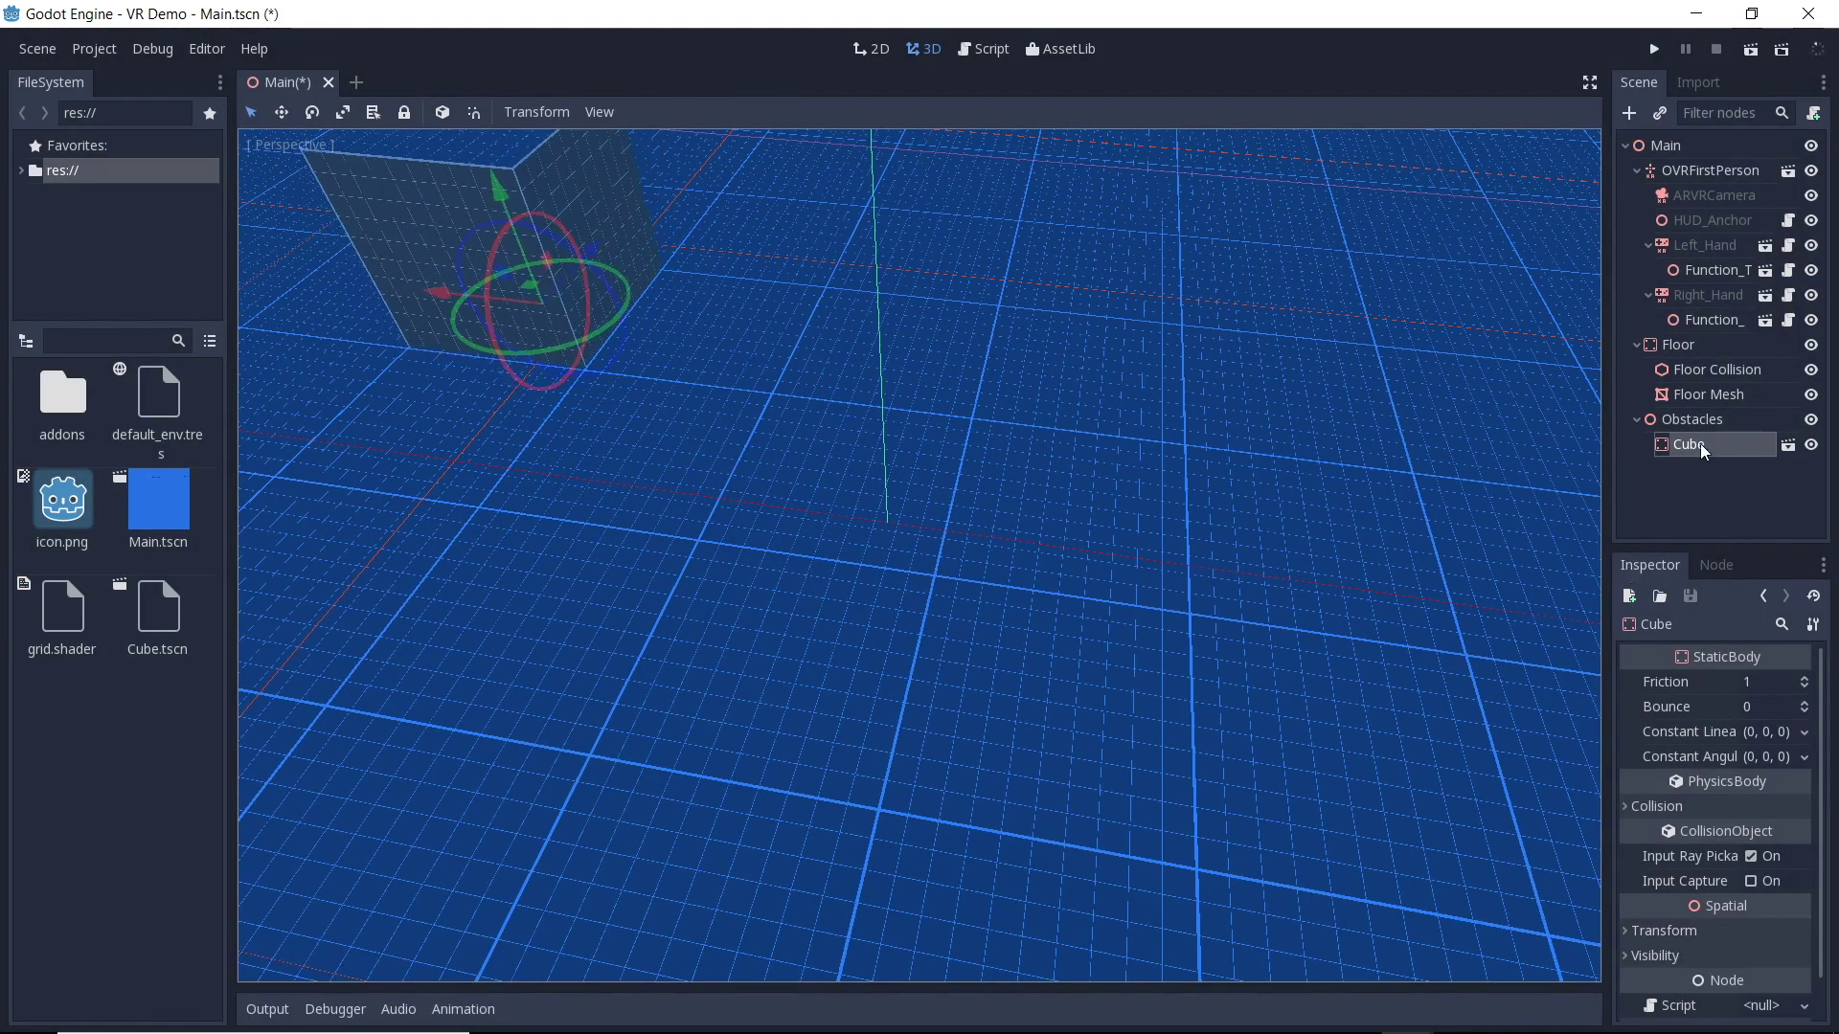
# Duplicate the cube into Cube2 and Cube3, placing each and turning Cube3 about 46 degrees.
pyautogui.rightClick(1703, 445)
pyautogui.click(1624, 670)
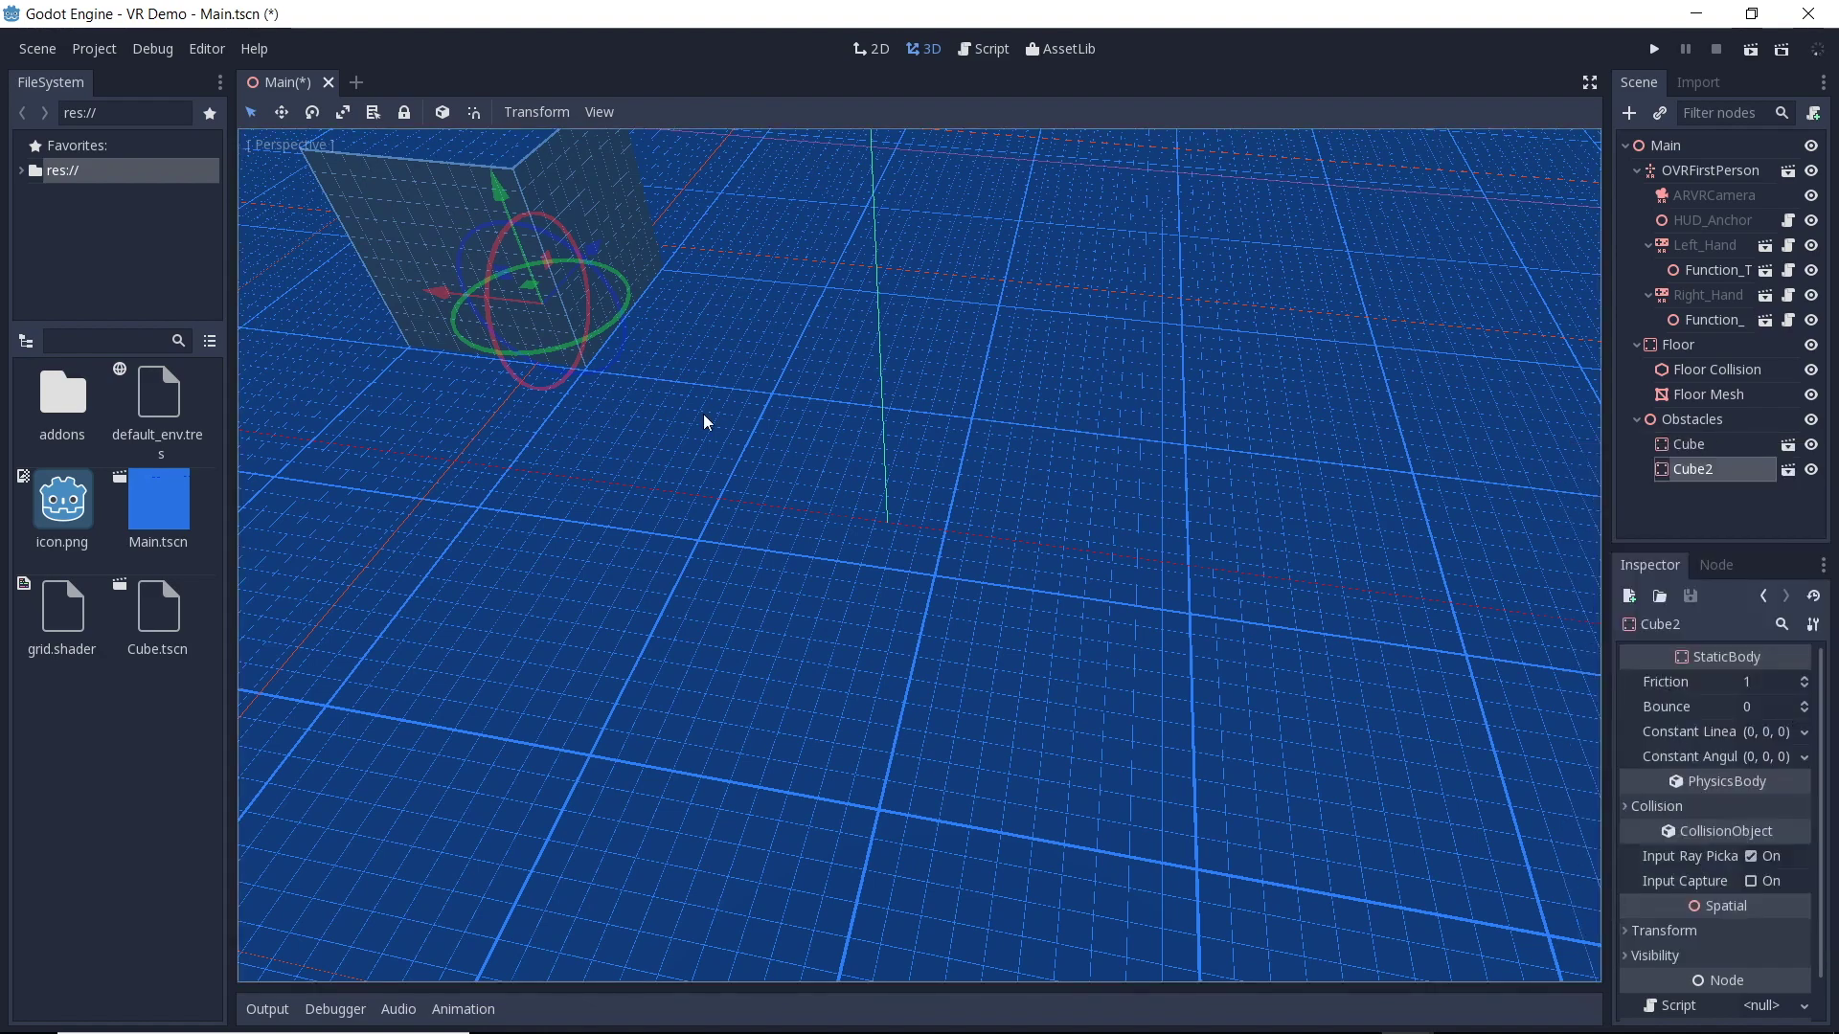
pyautogui.moveTo(450, 293); pyautogui.dragTo(1284, 655)
pyautogui.rightClick(1683, 469)
pyautogui.click(1645, 694)
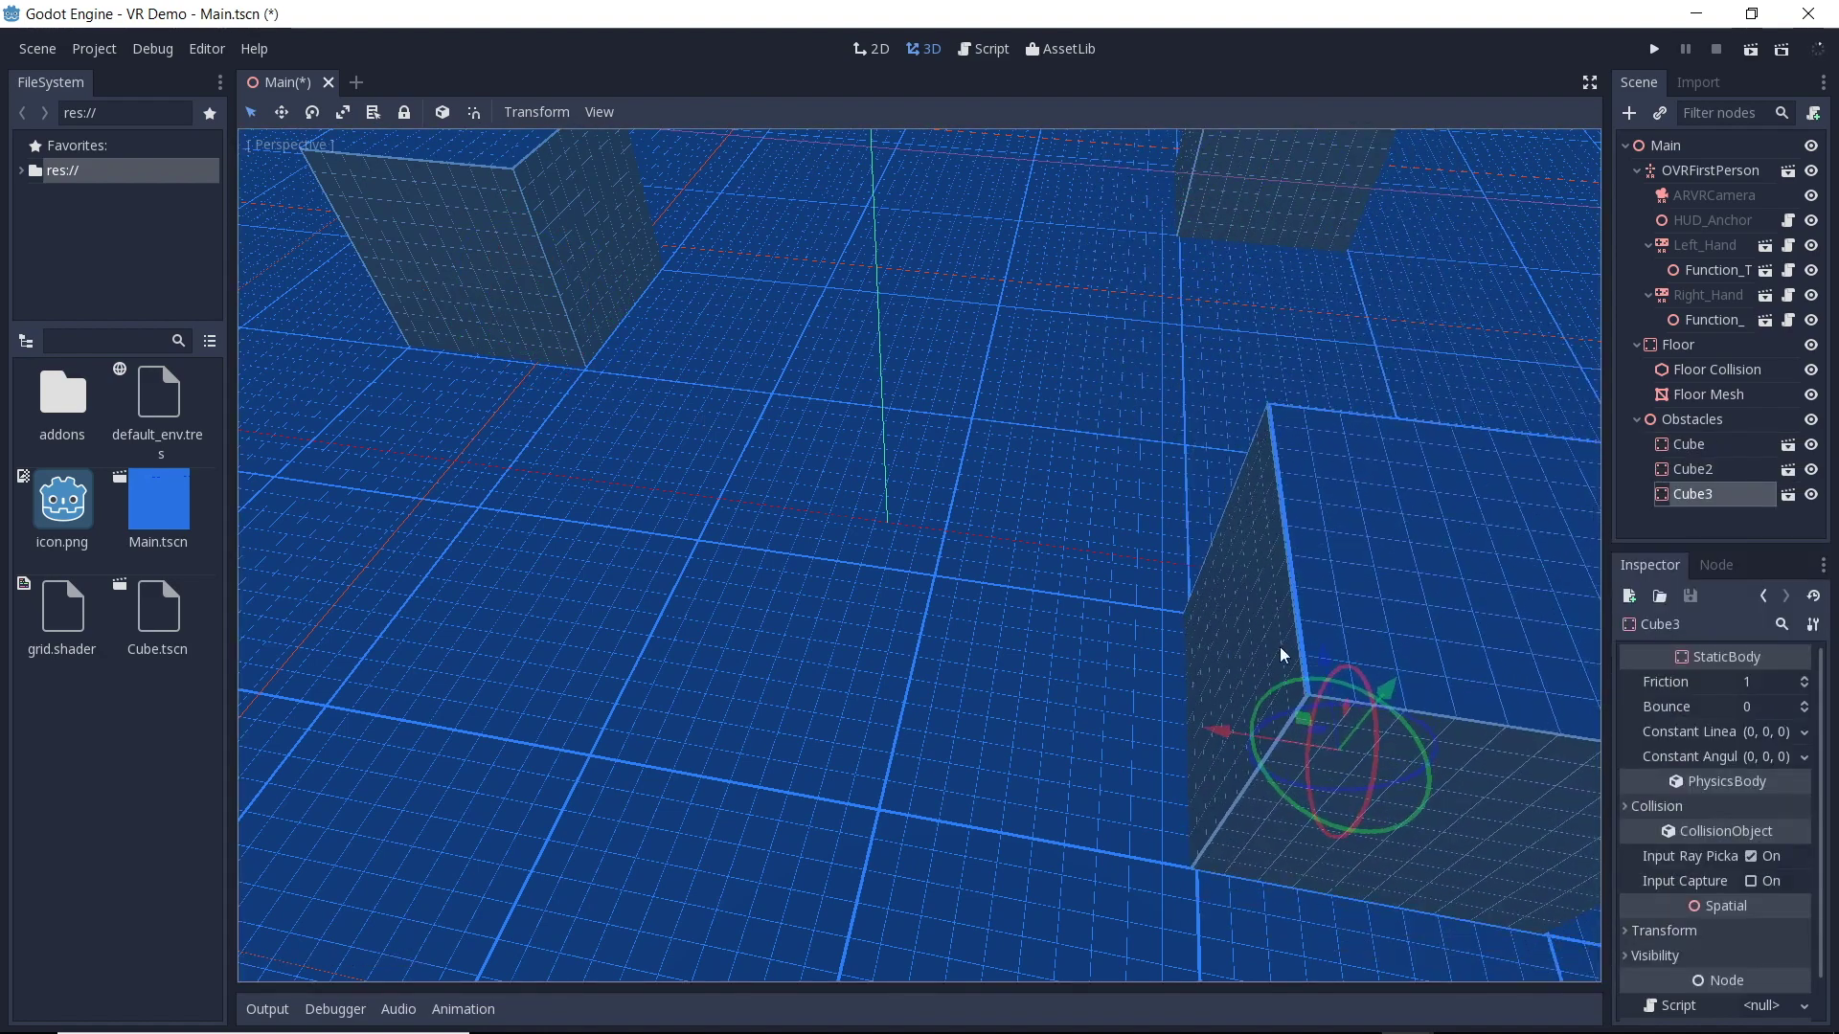
pyautogui.press('f')
pyautogui.moveTo(973, 479); pyautogui.dragTo(862, 706)
# Duplicate the cube as Cube4, place it toward the lower left, and save Main.tscn.
pyautogui.scroll(-5, 833, 706)
pyautogui.click(546, 378)
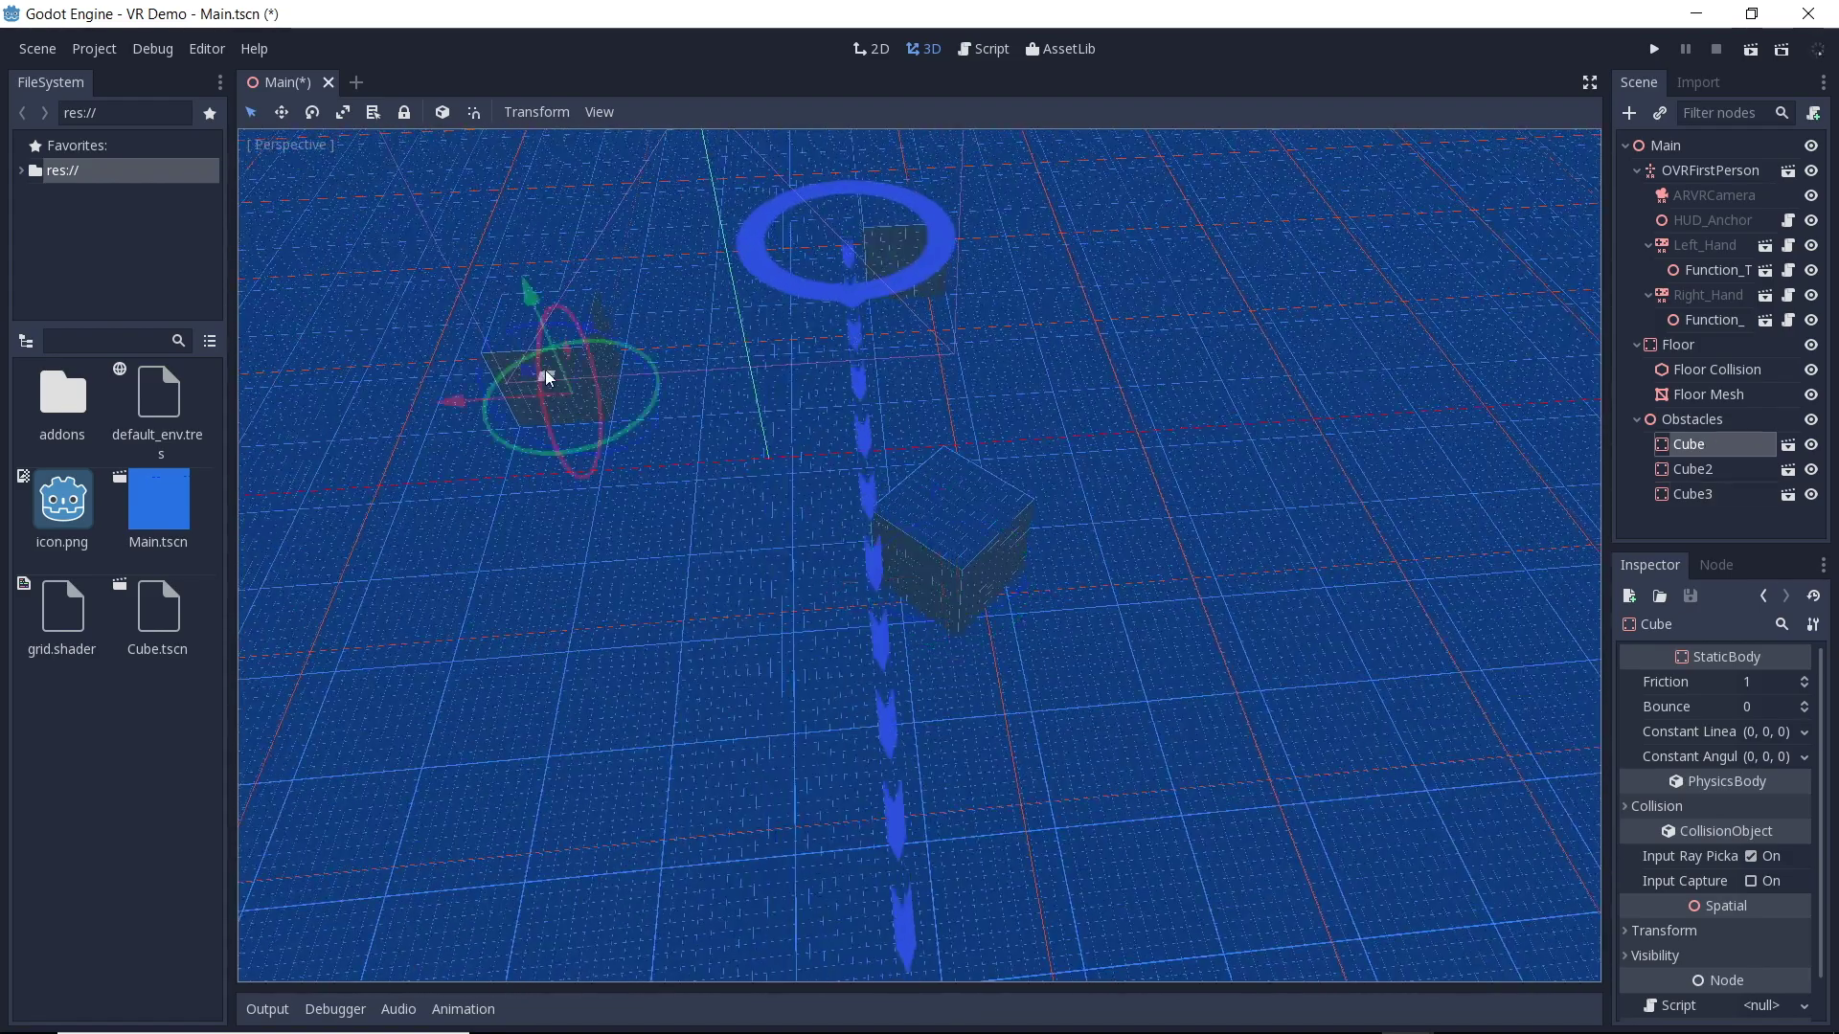
pyautogui.rightClick(1688, 445)
pyautogui.click(1623, 665)
pyautogui.moveTo(575, 412); pyautogui.dragTo(261, 720)
pyautogui.moveTo(261, 720); pyautogui.dragTo(1341, 527, button='middle')
pyautogui.click(833, 534)
pyautogui.press('f')
pyautogui.click(1665, 145)
pyautogui.hotkey('ctrl', 's')
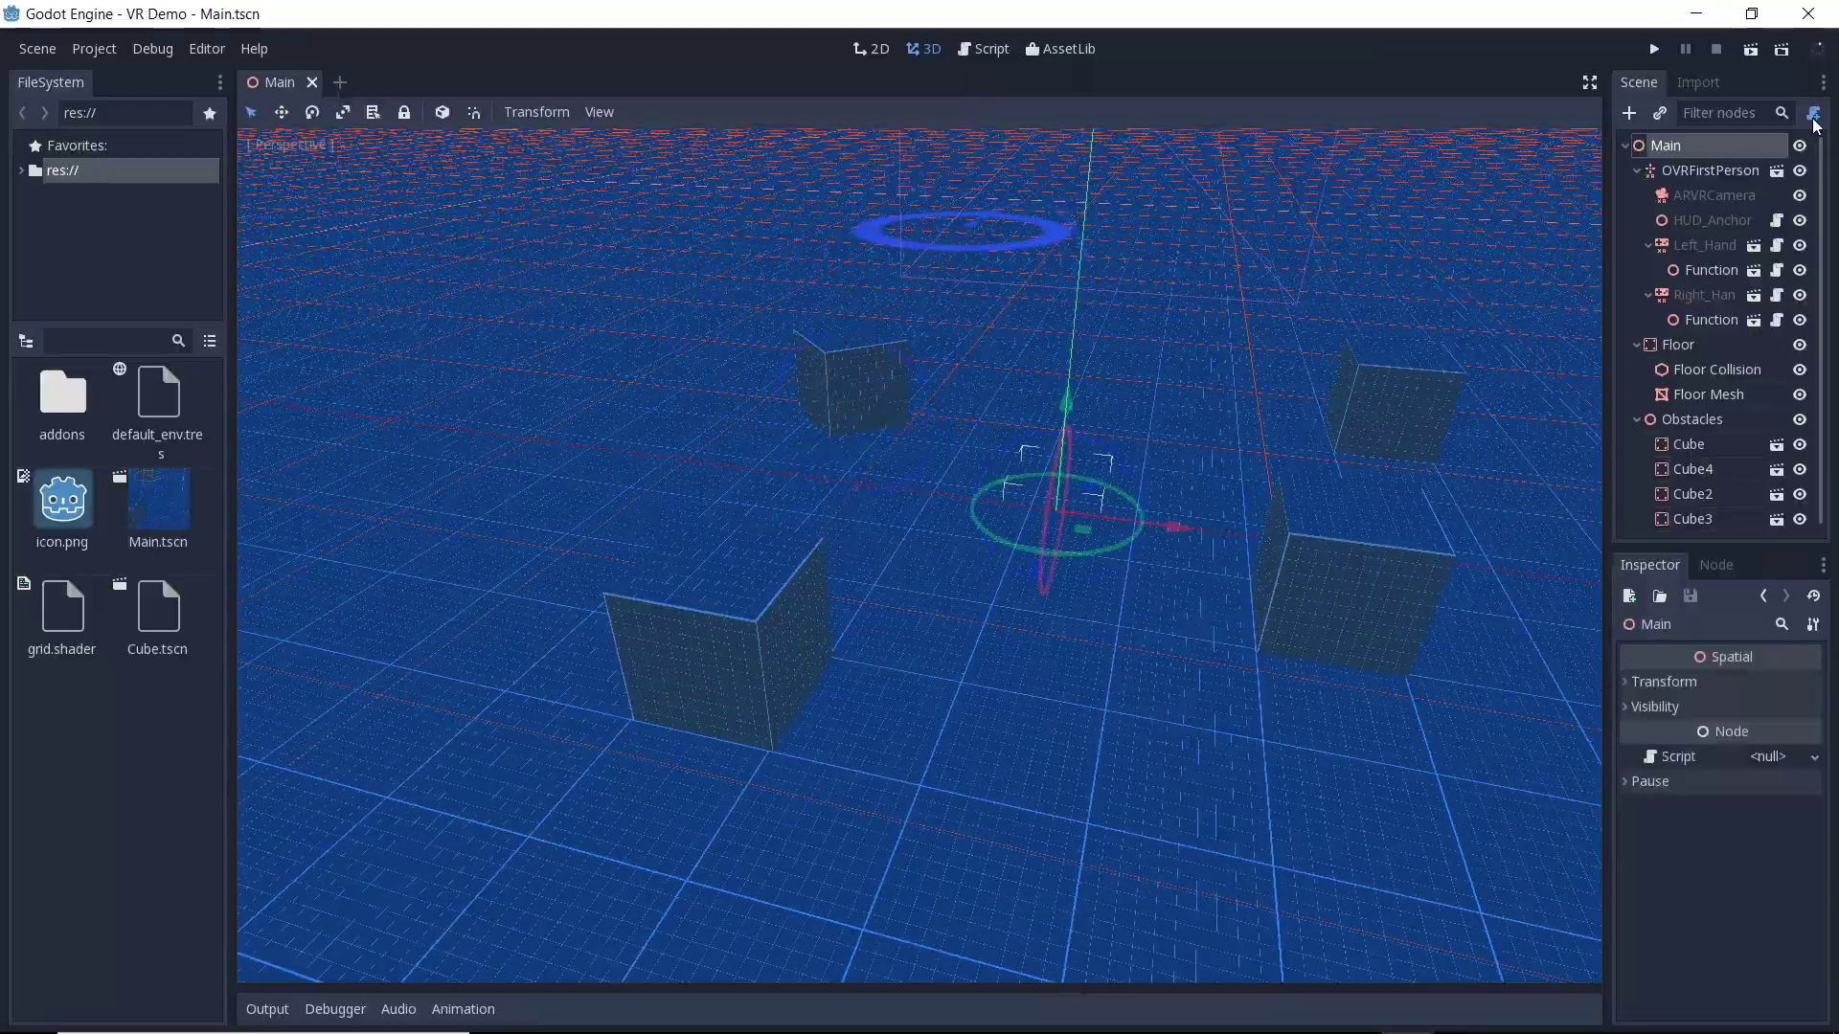
pyautogui.click(1813, 115)
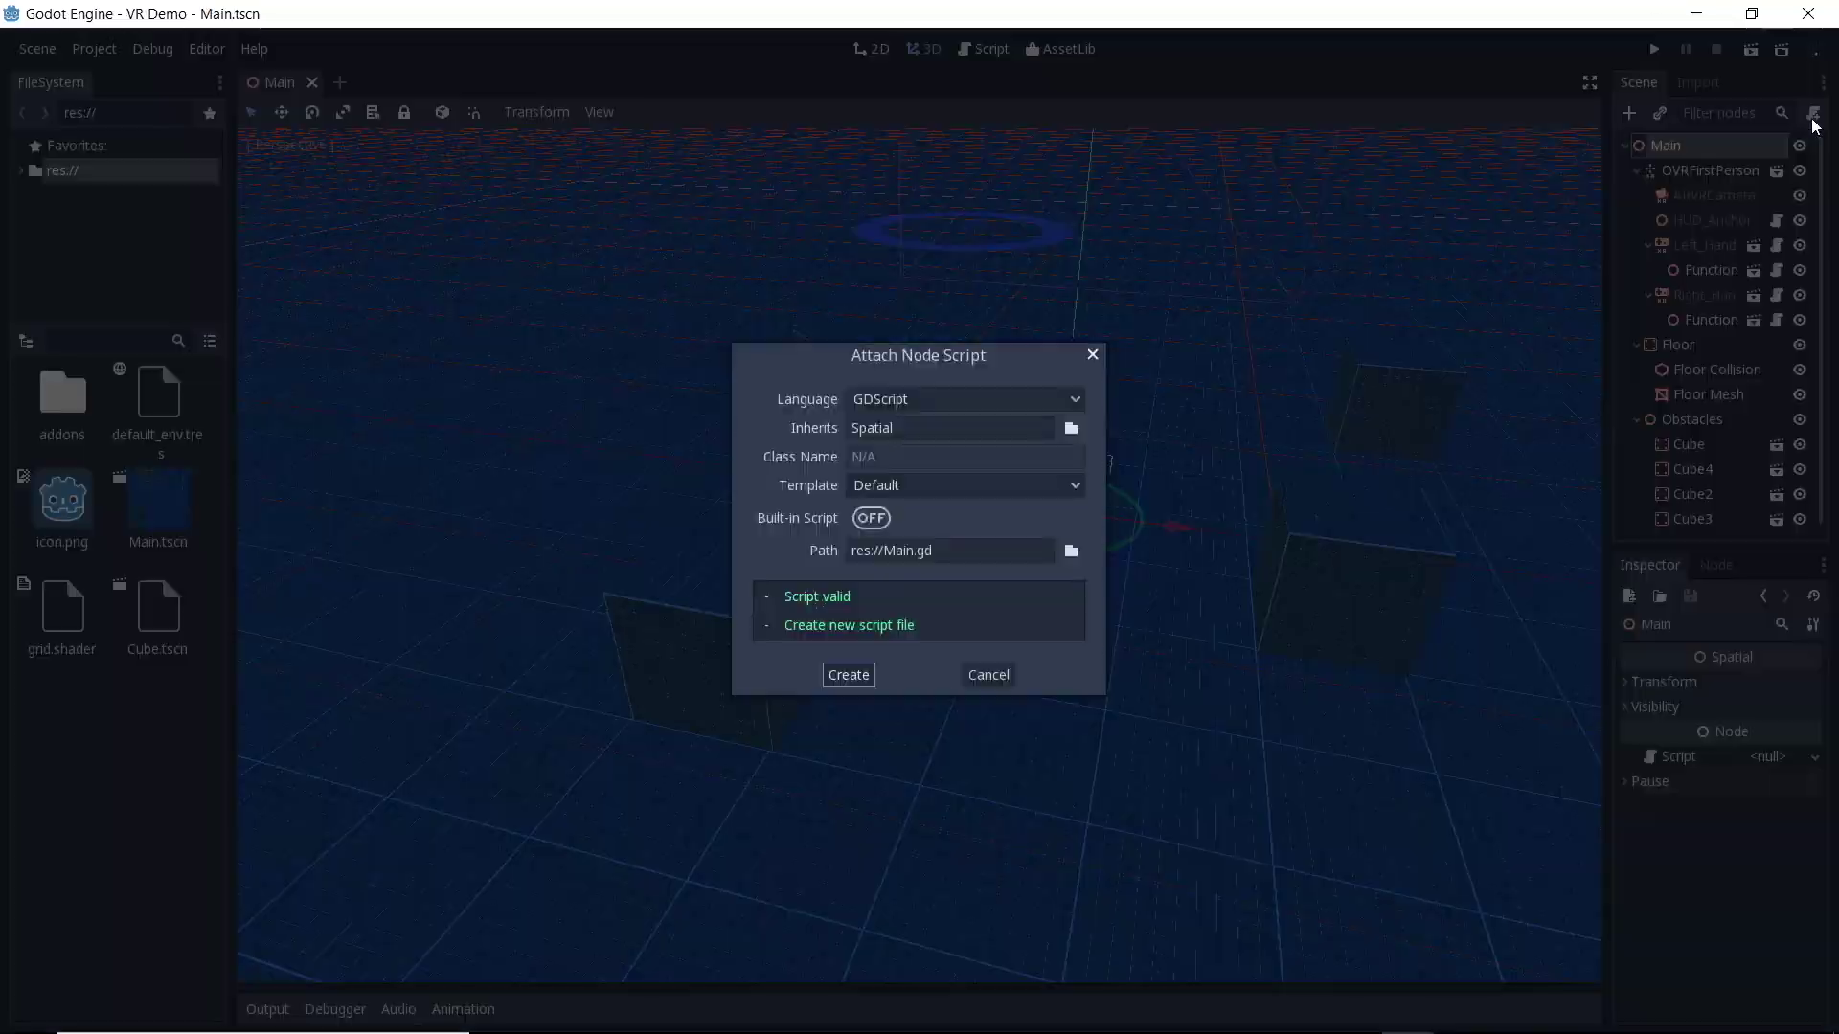
# Create a new Main.gd script on the Main root node and start editing its _ready function.
pyautogui.click(848, 675)
pyautogui.click(856, 681)
pyautogui.keyDown('shift'); pyautogui.click(594, 268); pyautogui.keyUp('shift')
# In _ready, find and initialize OpenVR, set viewport arvr = true and hdr = false, and delete template comments.
pyautogui.write('var interface = ')
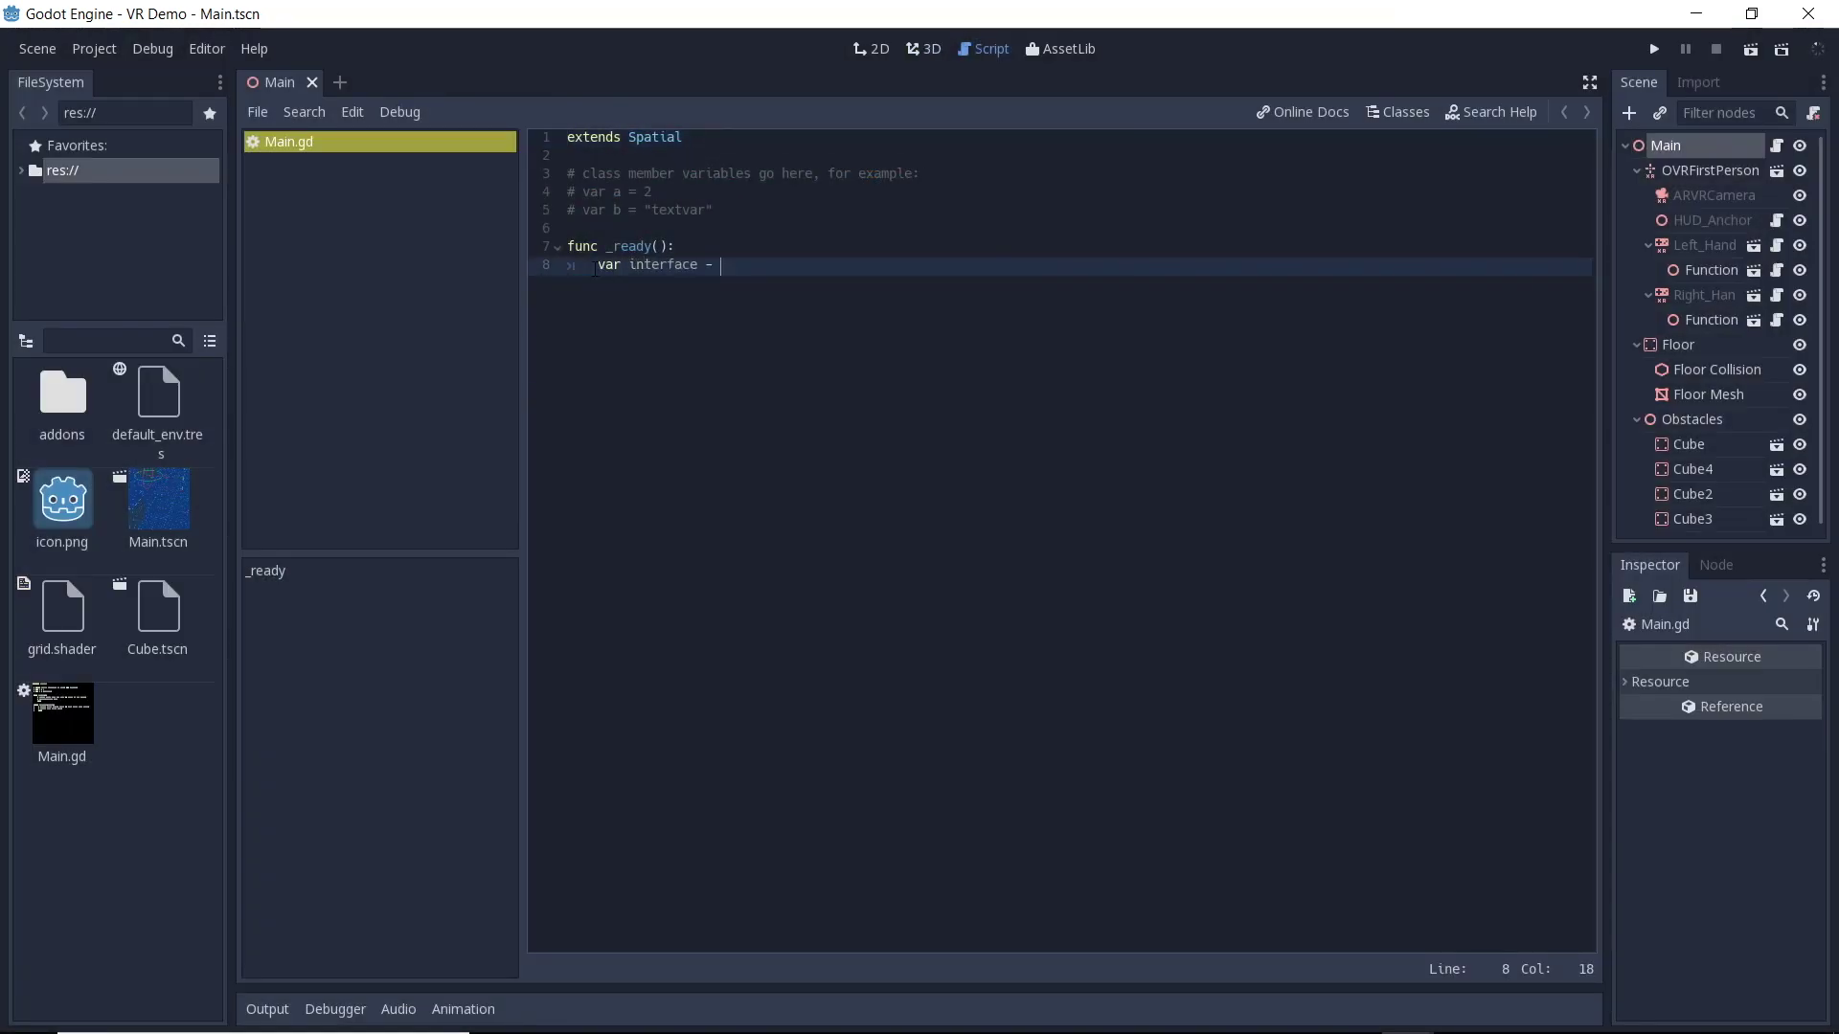
pyautogui.write('ARVRServer.find_interface("OpenVR")')
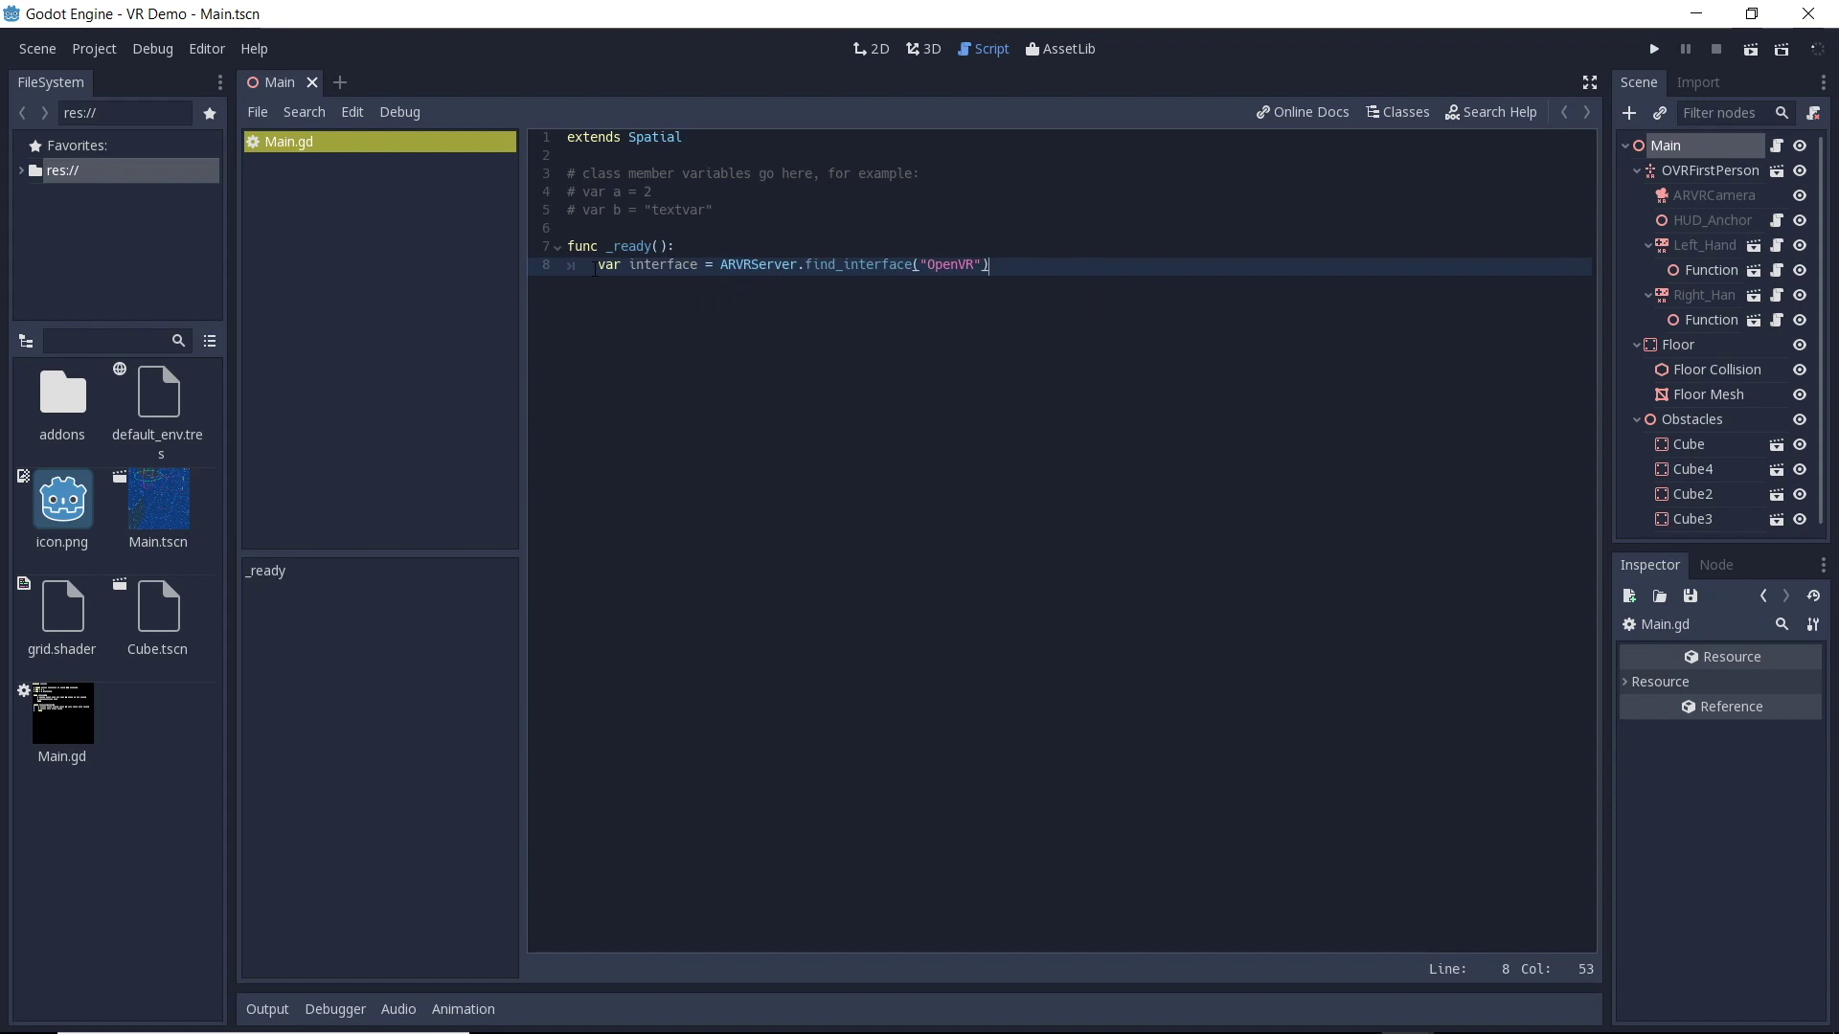
pyautogui.press('Return')
pyautogui.write('if interface && interface.initialize():')
pyautogui.press('Return')
pyautogui.write('get_viewport().arvr = true')
pyautogui.press('Return')
pyautogui.write('get_viewport().')
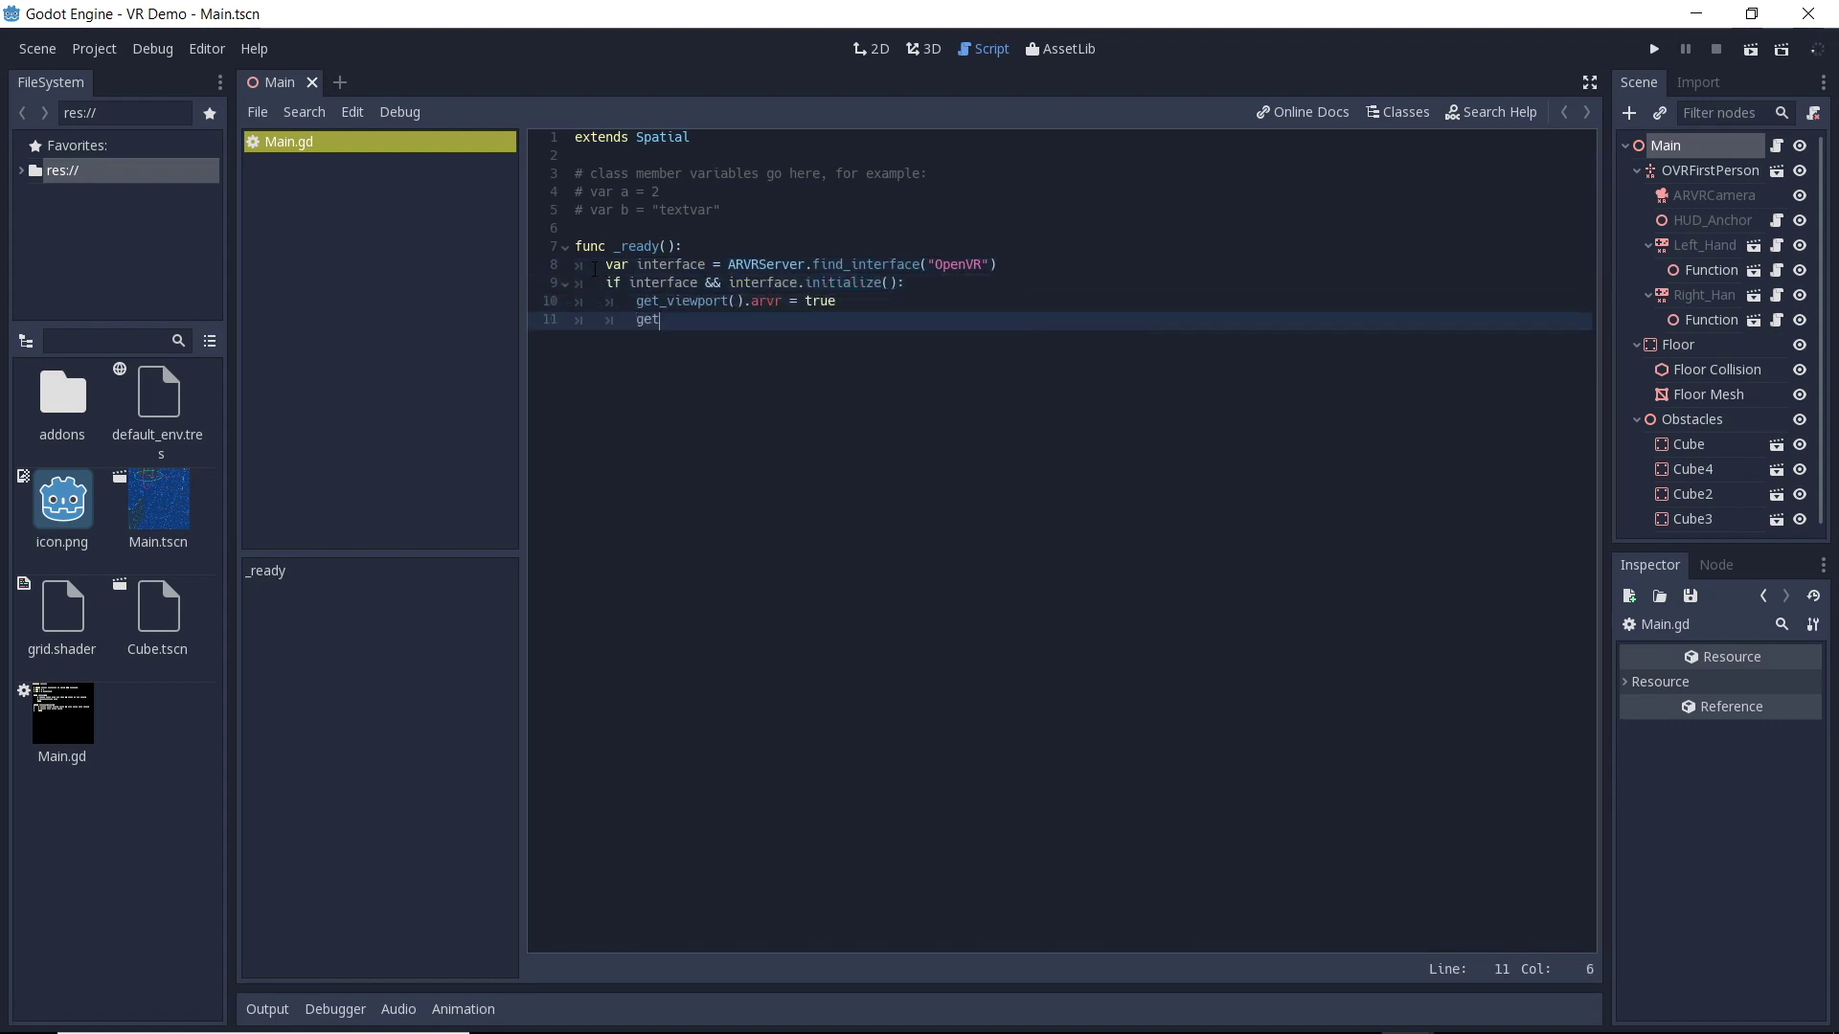
pyautogui.write('hdr = false')
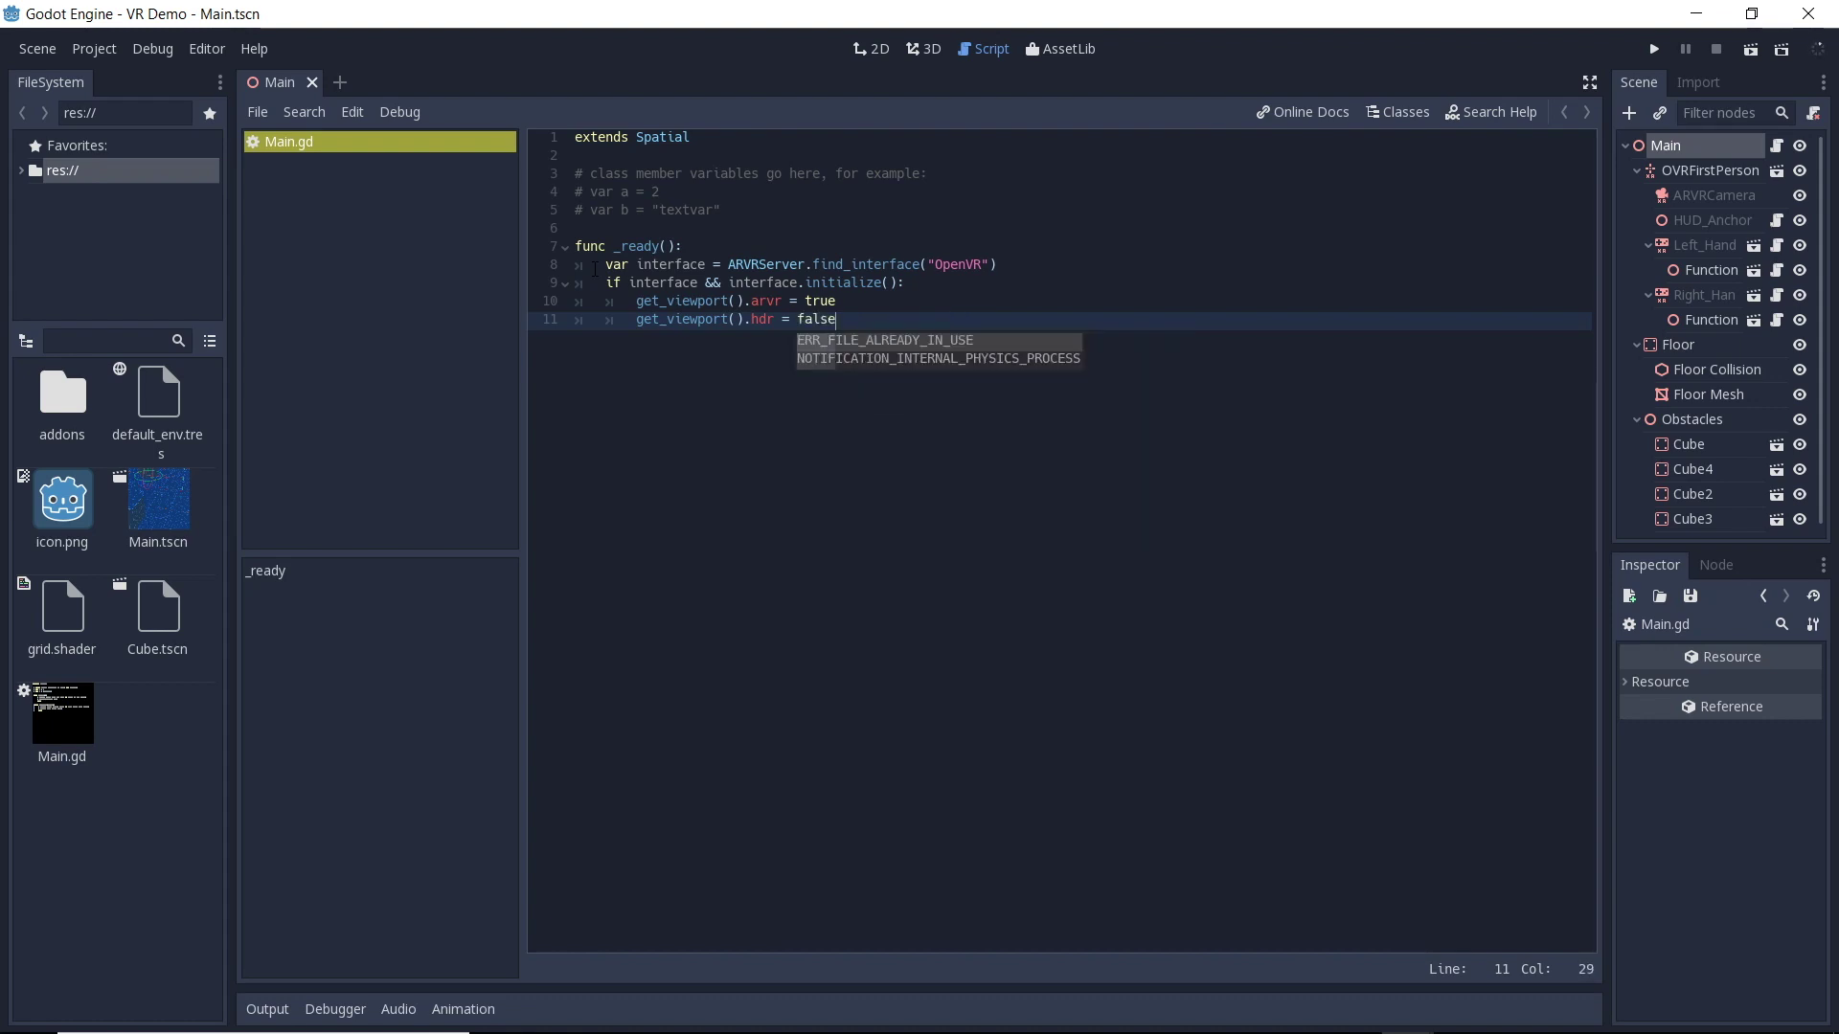
pyautogui.press('Return')
pyautogui.moveTo(573, 246); pyautogui.dragTo(573, 174)
pyautogui.press('BackSpace')
# Run the project to launch the VR Demo window with the gridded cubes.
pyautogui.click(1654, 50)
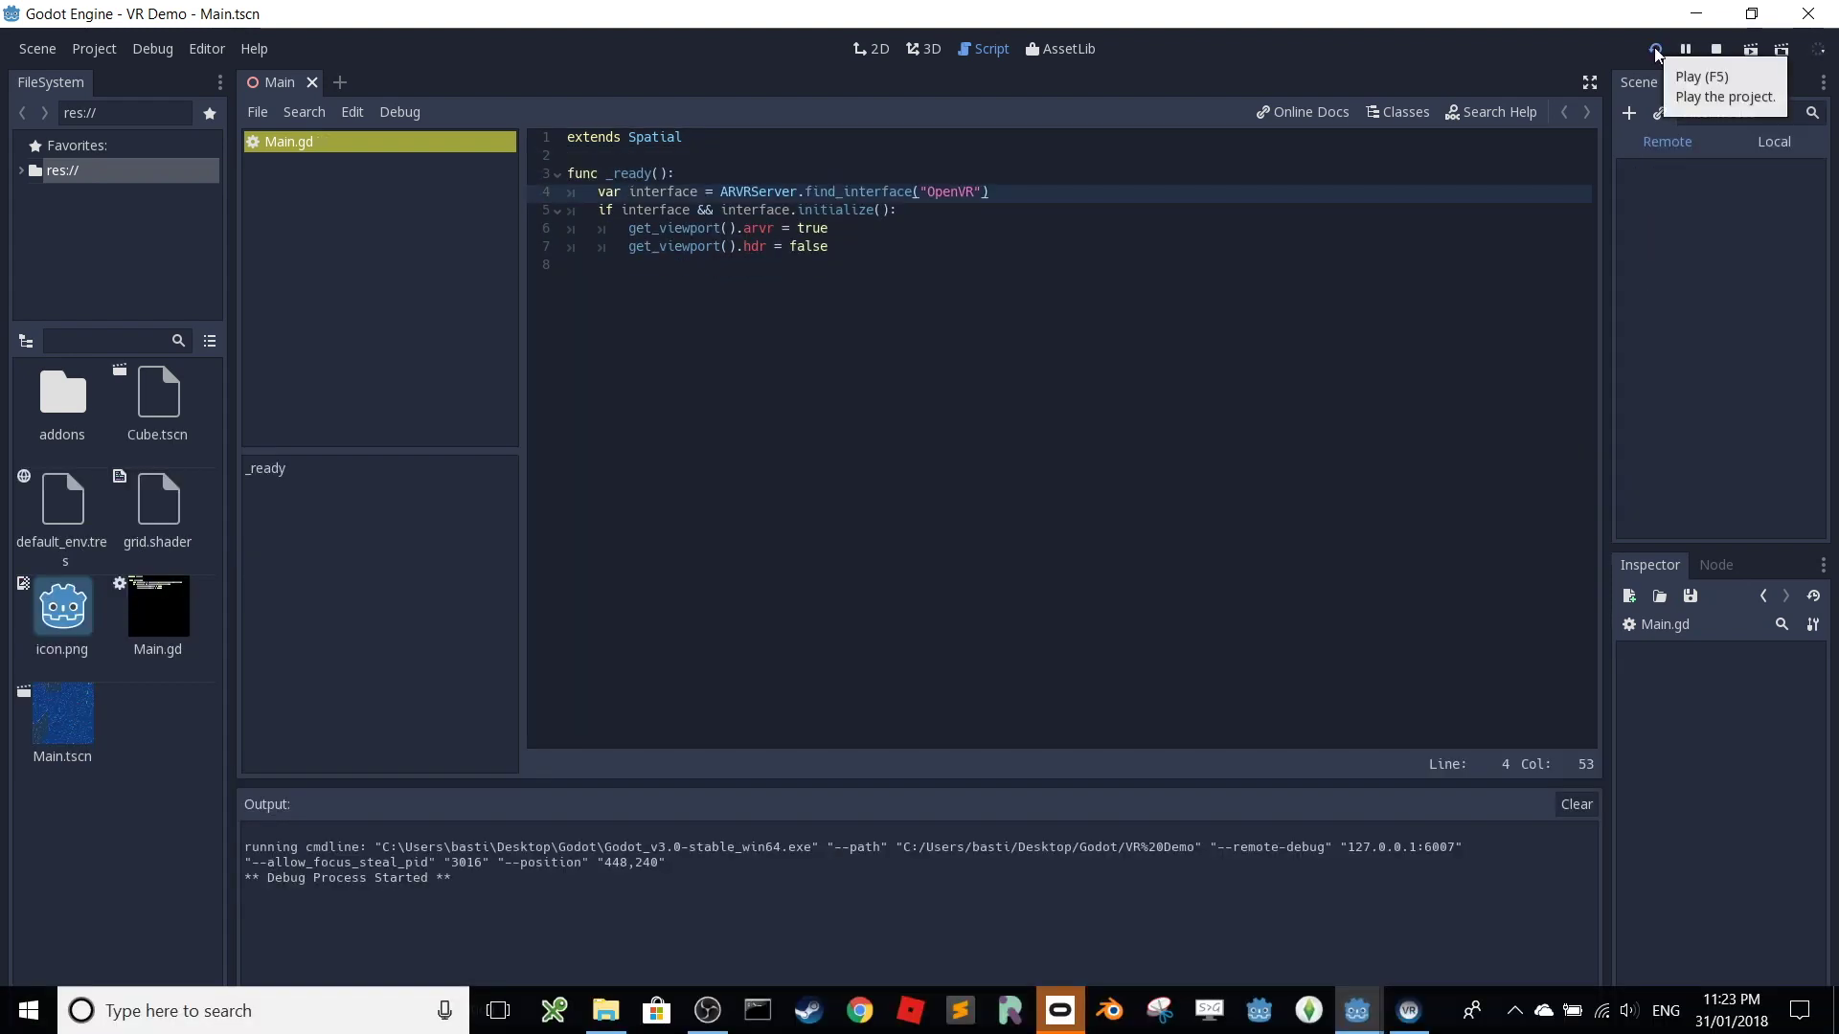